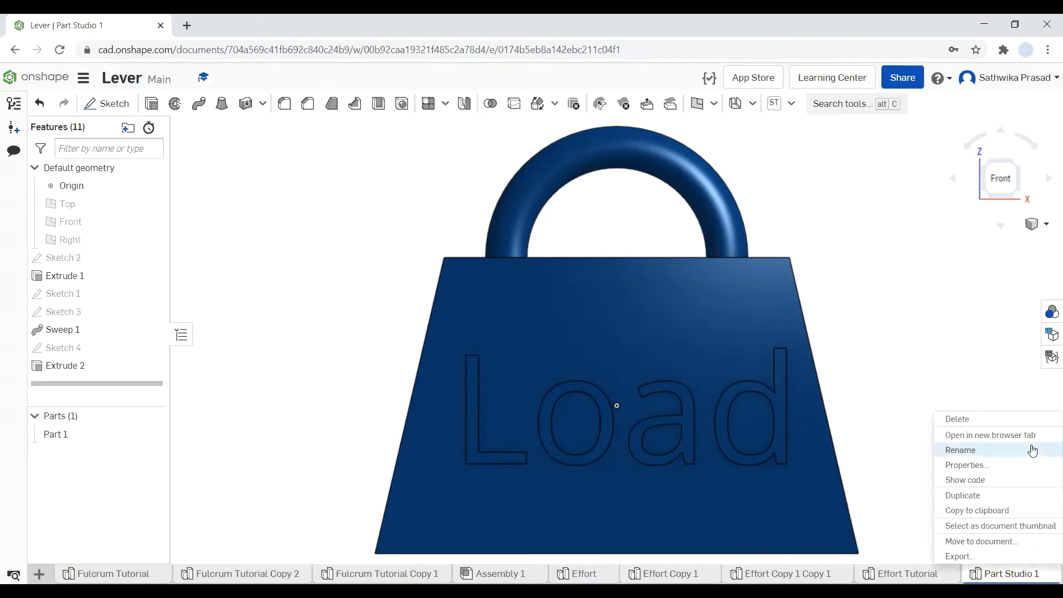
Step: Rename the Part Studio 1 containing the finished weight as "Load"
click(1034, 450)
text(Load)
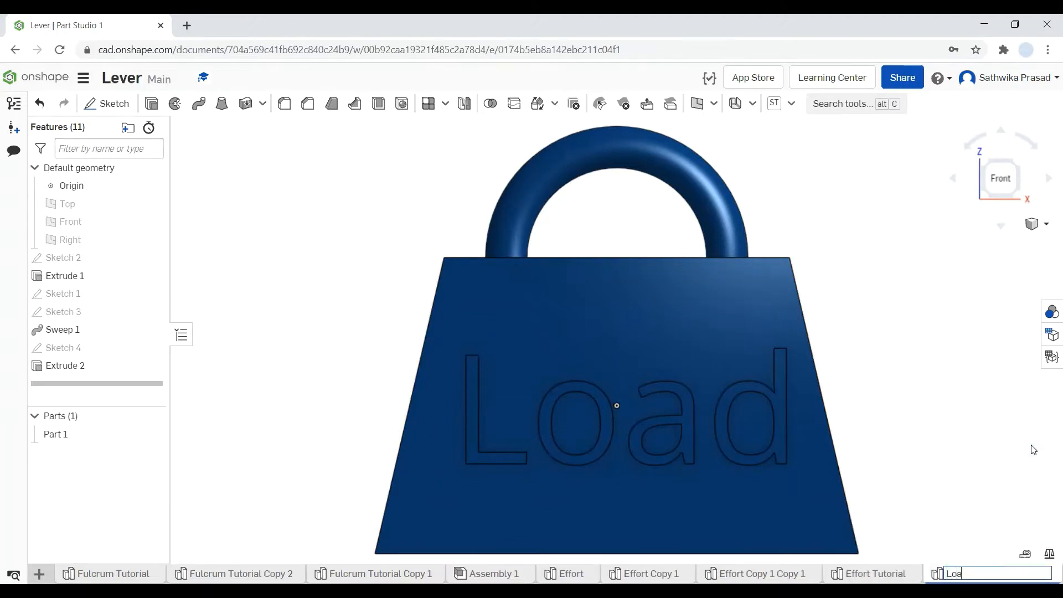
key(Return)
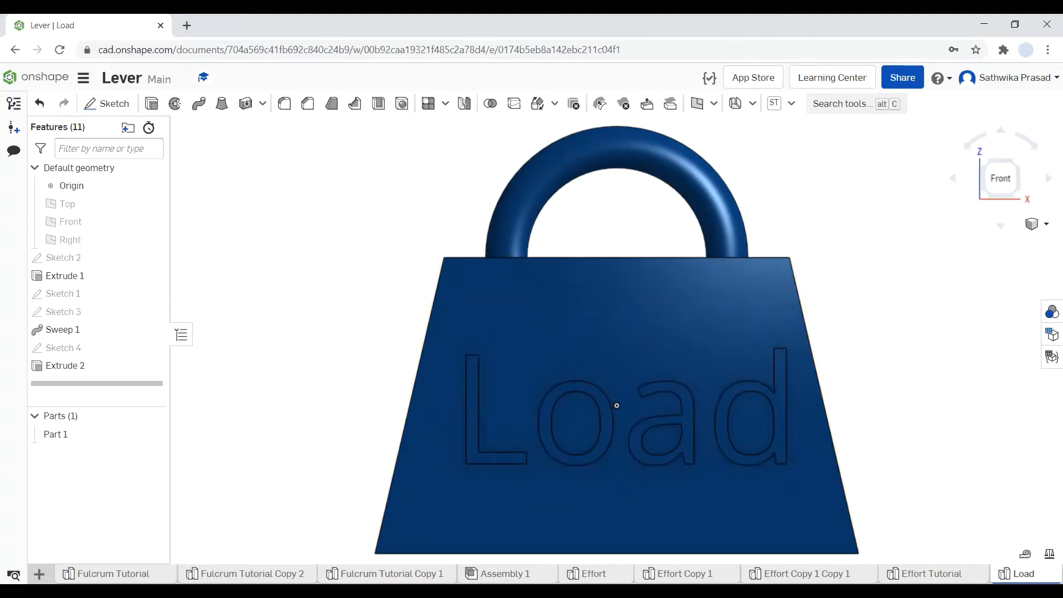
Step: Duplicate the Load part studio to keep a separate copy of the finished weight
right_click(1022, 574)
click(1001, 492)
mouse_move(1018, 574)
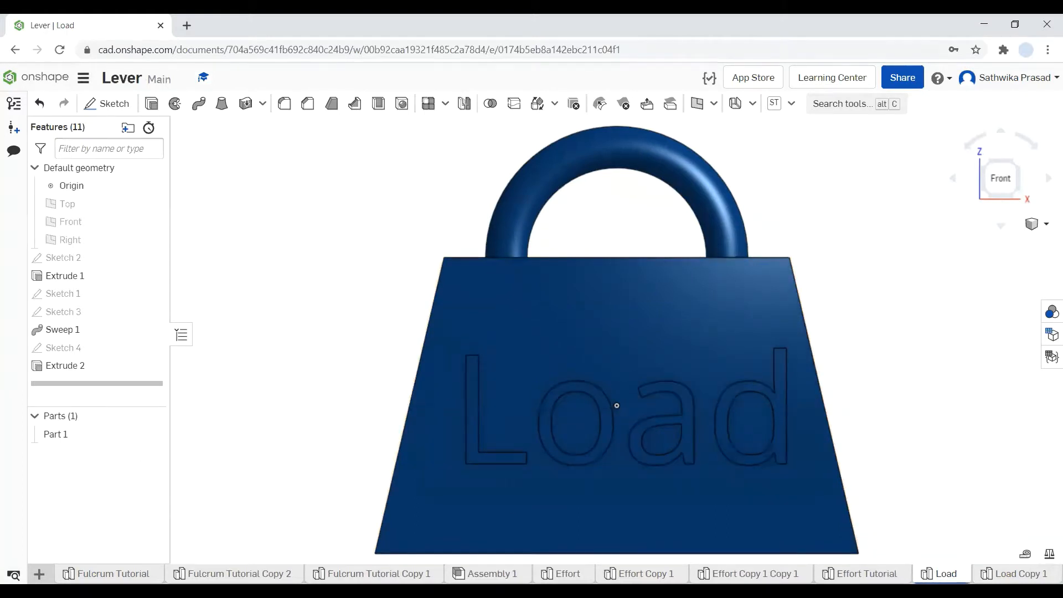
Step: Create a new empty part studio in the Lever document and rename it "Load"
click(38, 574)
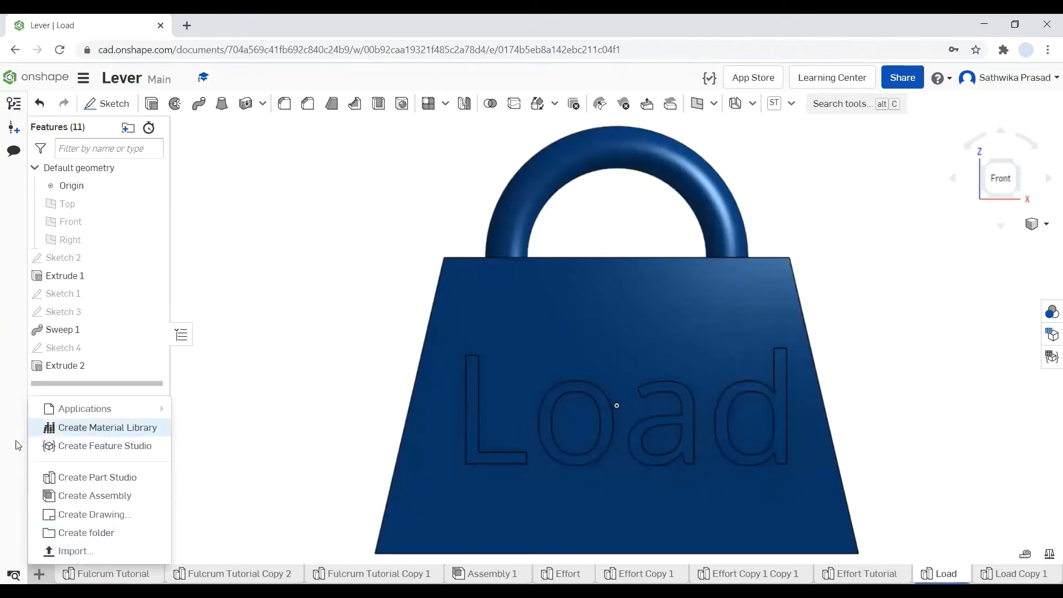
click(142, 477)
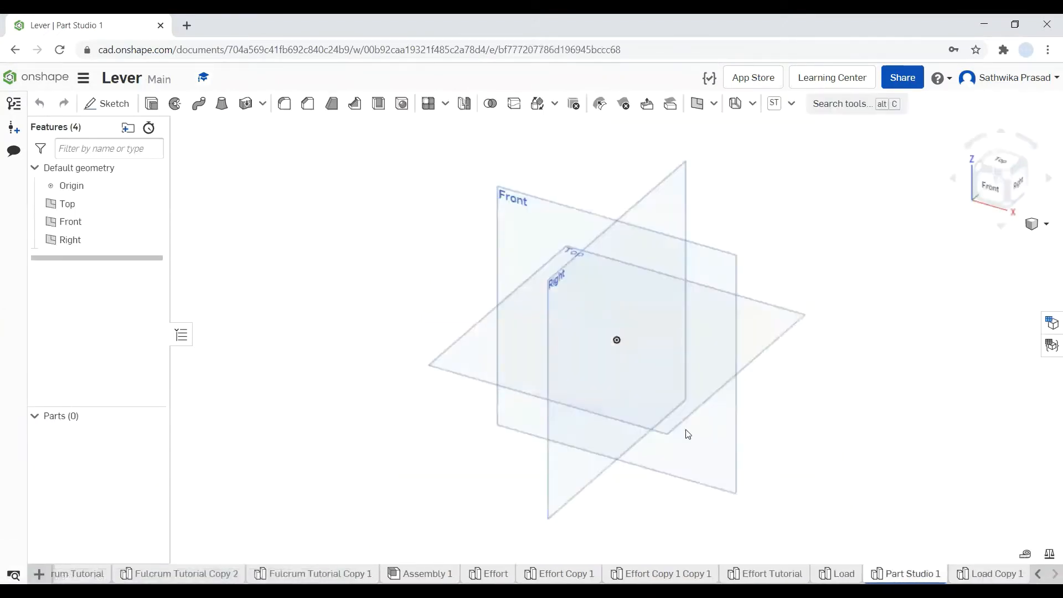
right_click(903, 574)
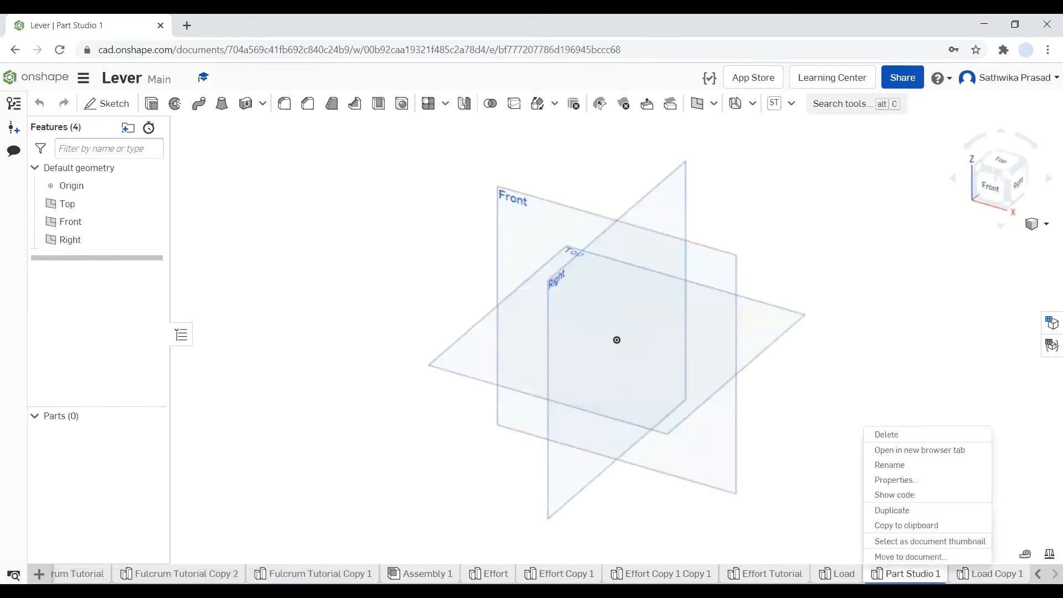
click(904, 468)
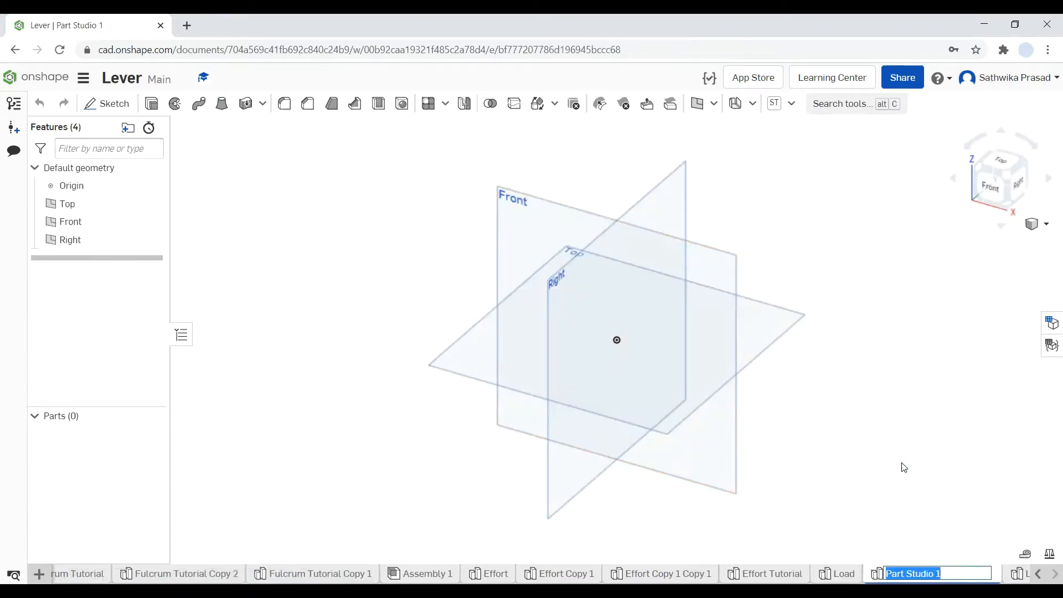
key(BackSpace)
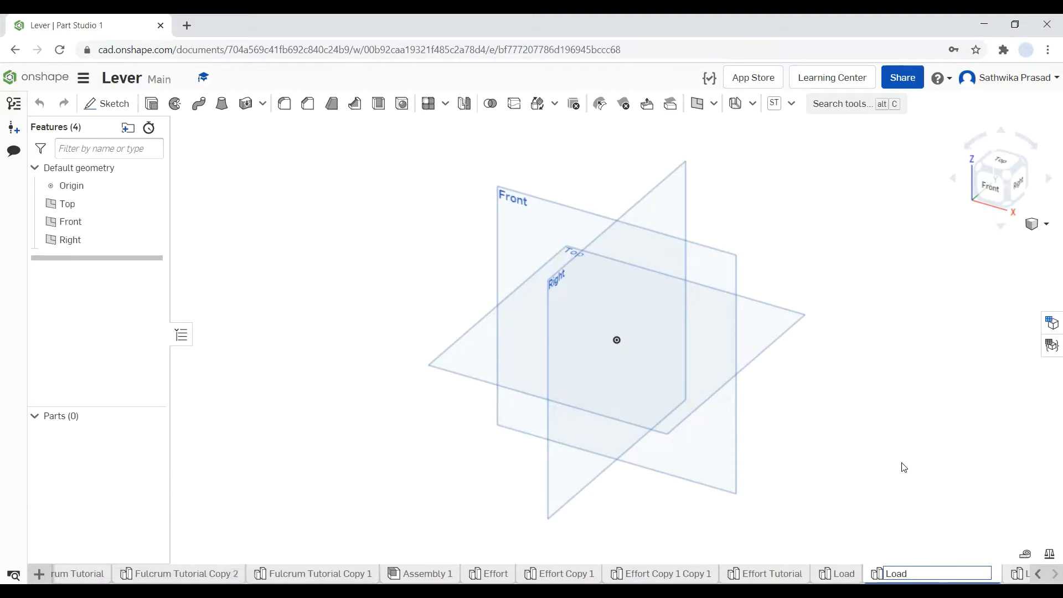
key(Return)
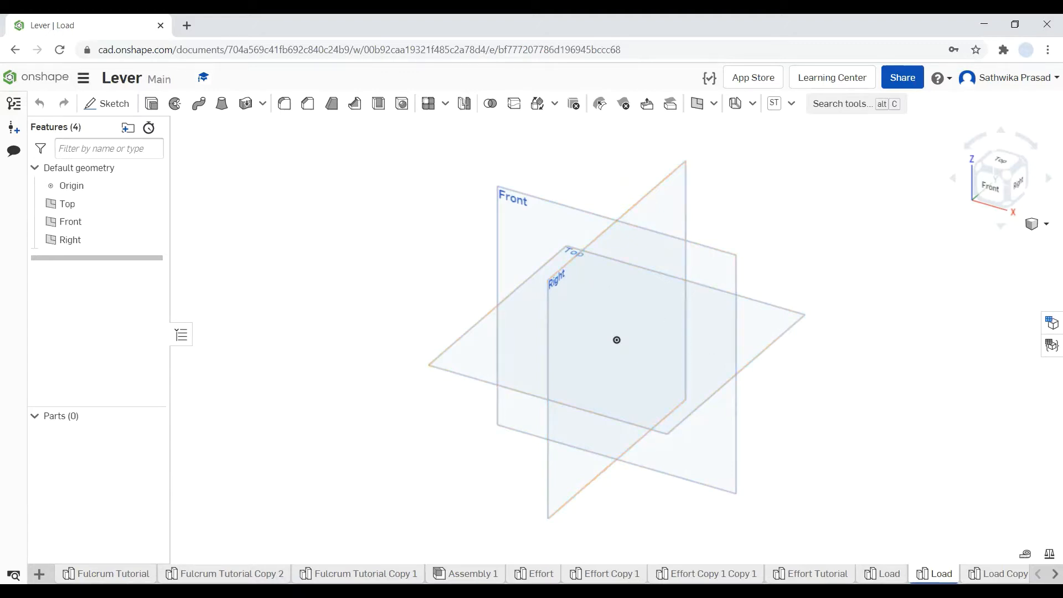
Step: Open Load Copy 1 and make its Top and Front planes visible
click(810, 573)
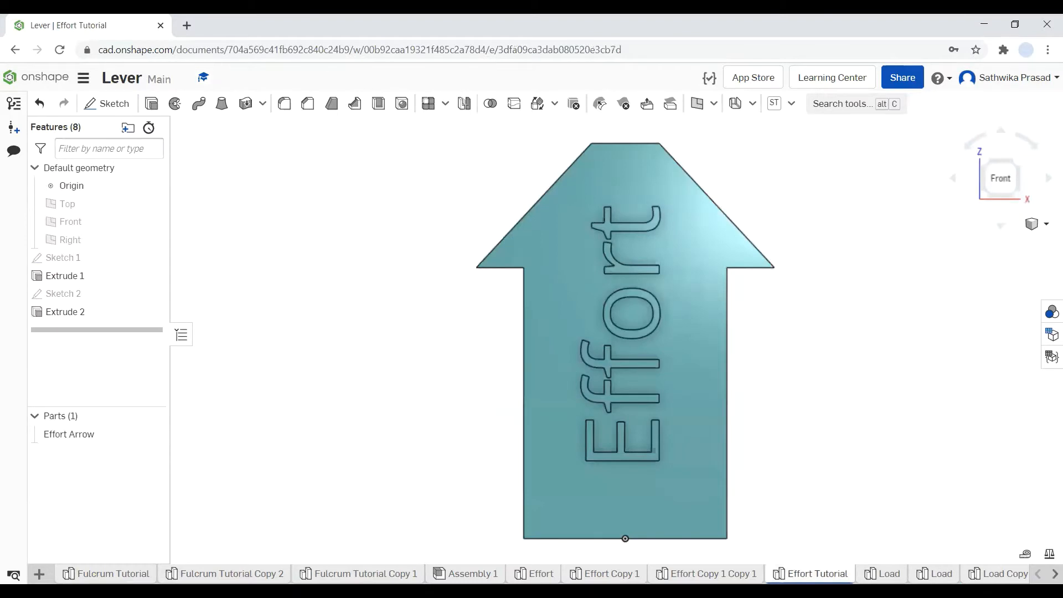
click(999, 574)
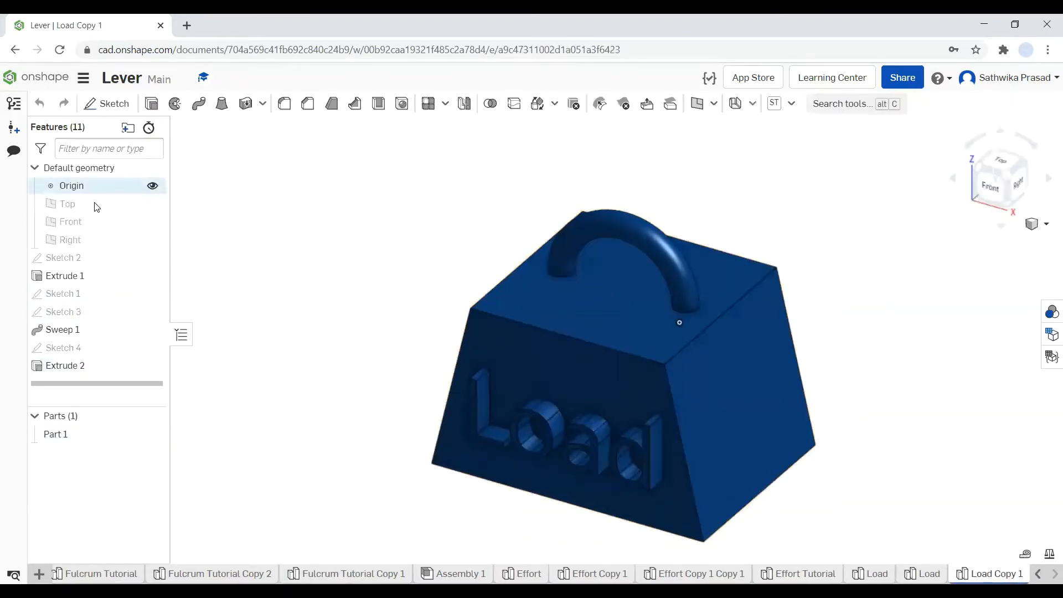
click(153, 205)
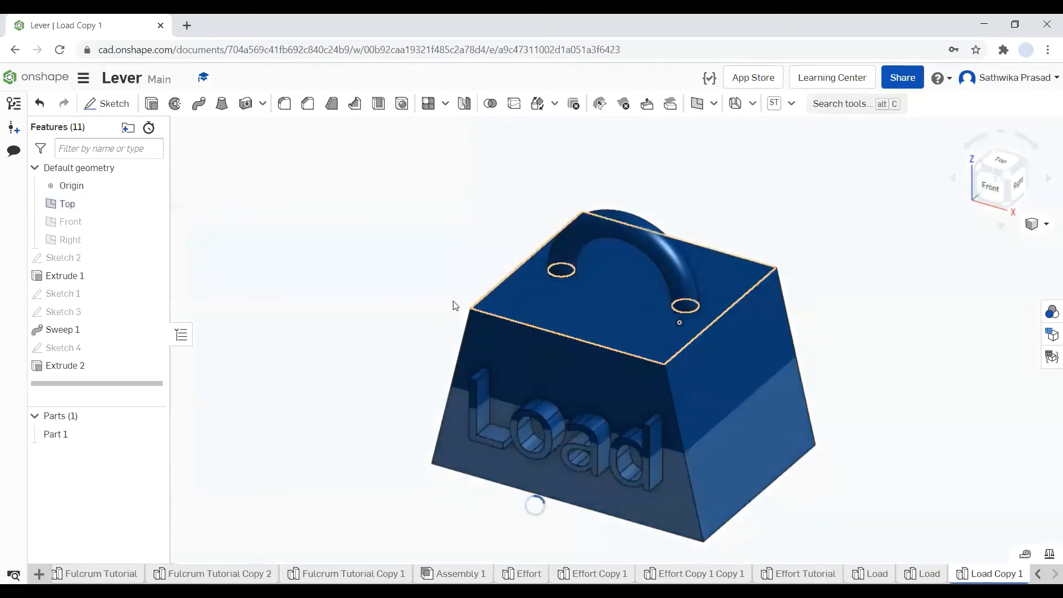
click(150, 222)
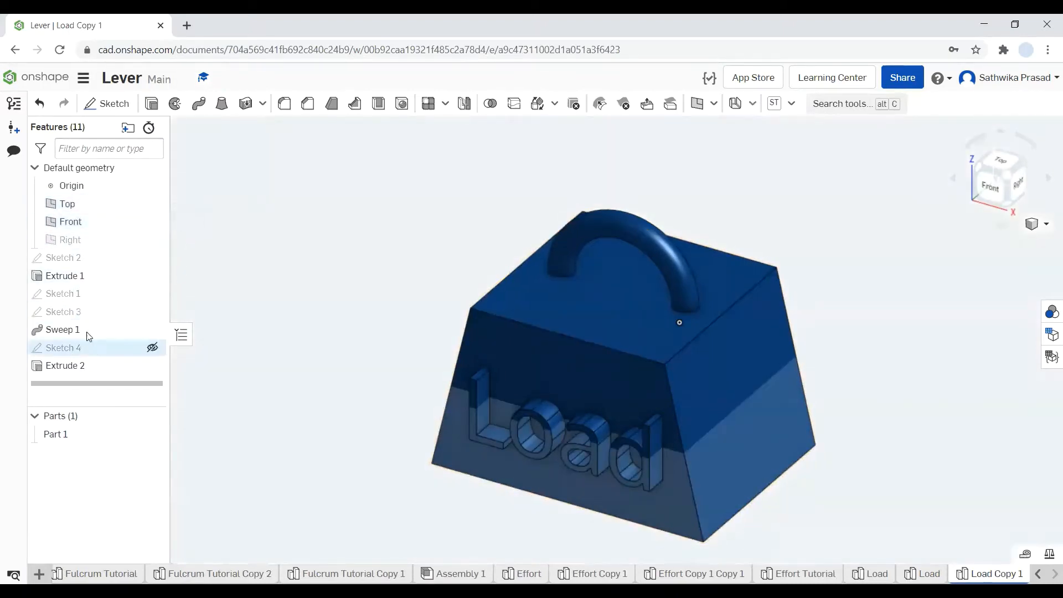
Step: Open Sketch 2 of Load Copy 1 for editing and examine the trapezoid profile and its dimensions
right_click(80, 259)
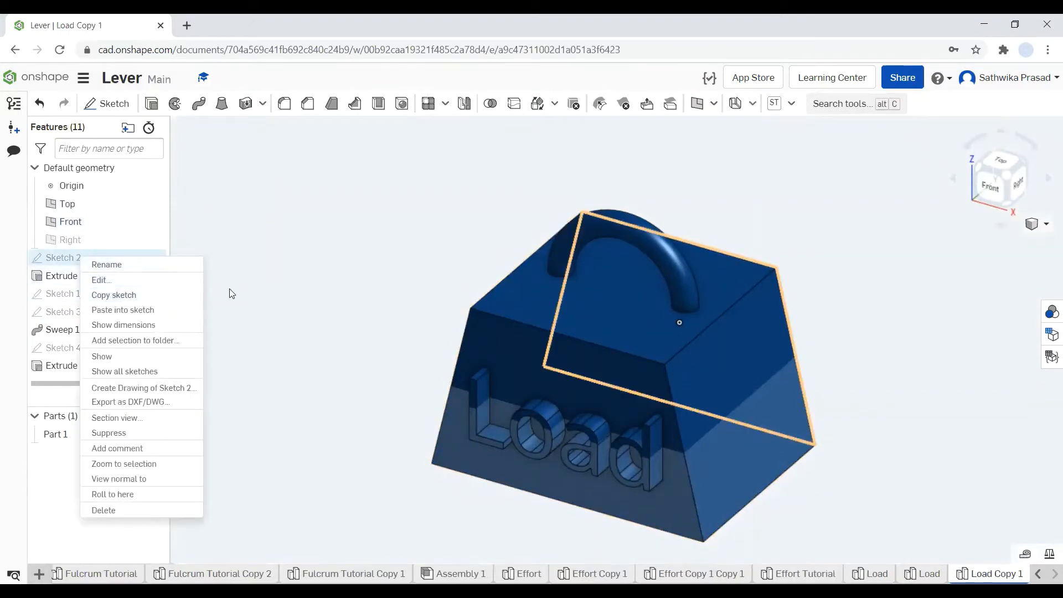
click(240, 311)
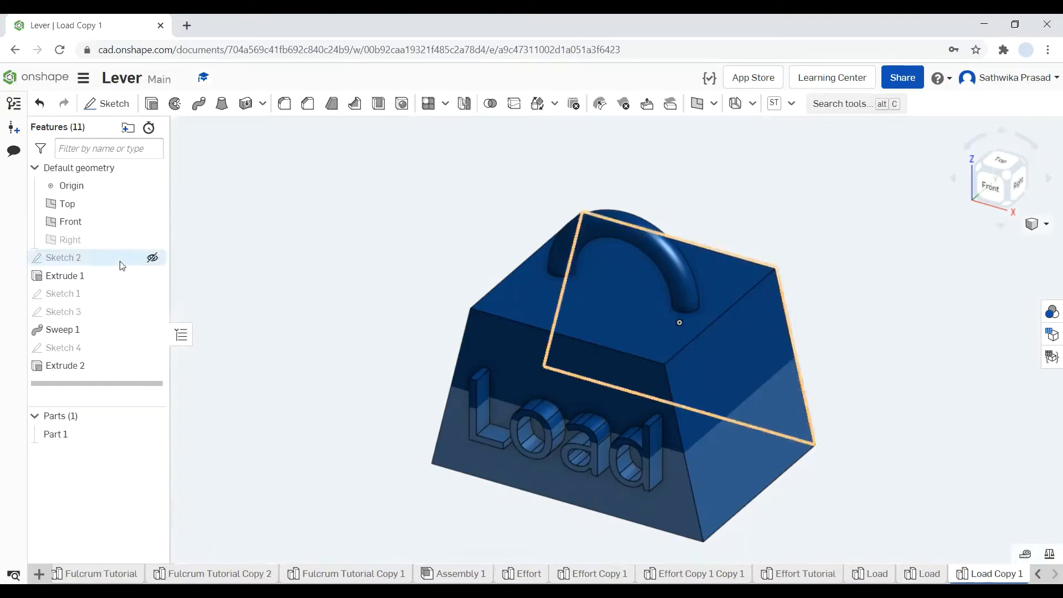
right_click(88, 262)
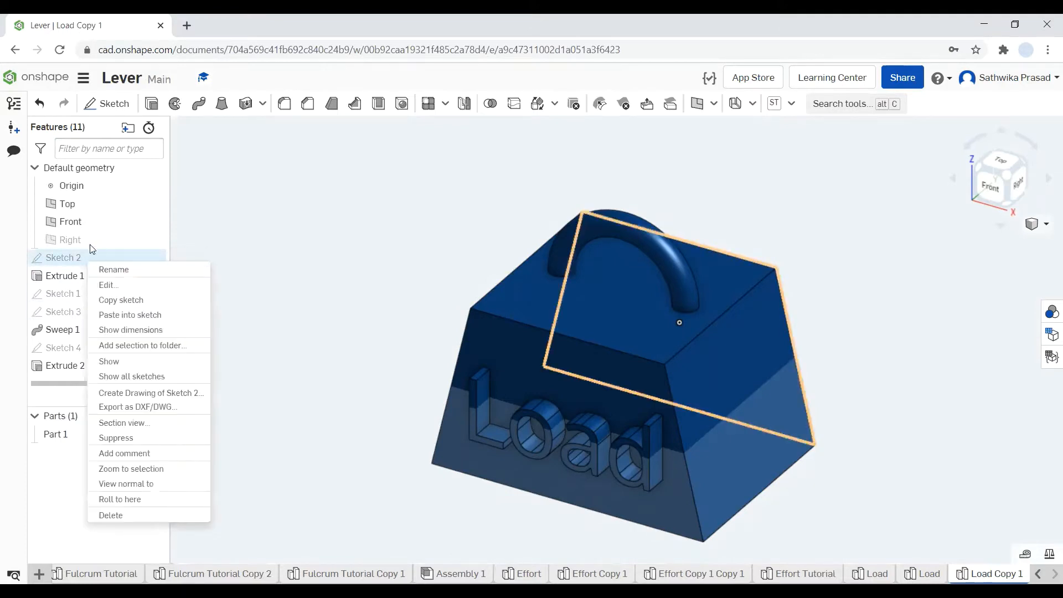
click(137, 285)
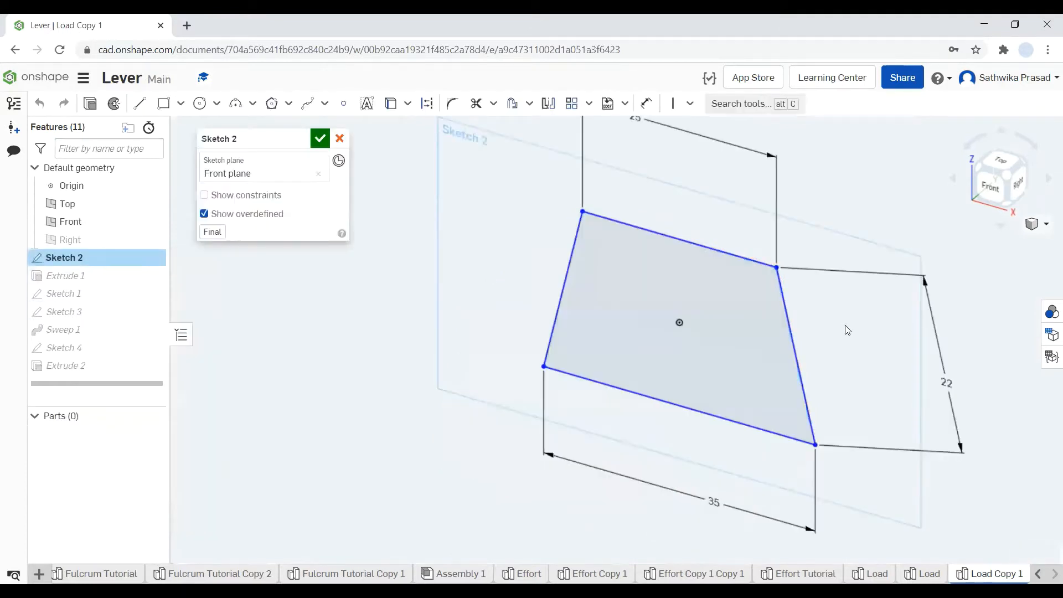
scroll(829, 323, up, 5)
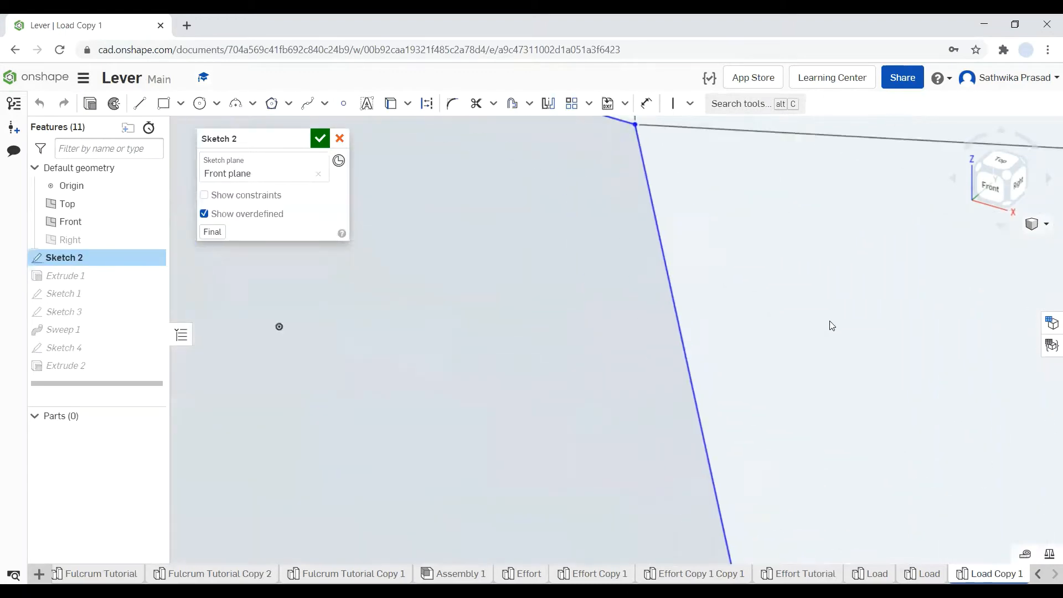
scroll(829, 322, down, 6)
scroll(831, 324, up, 3)
scroll(829, 323, down, 6)
scroll(827, 323, up, 9)
Step: Start a new sketch on the Front plane of the empty Load part studio
click(922, 574)
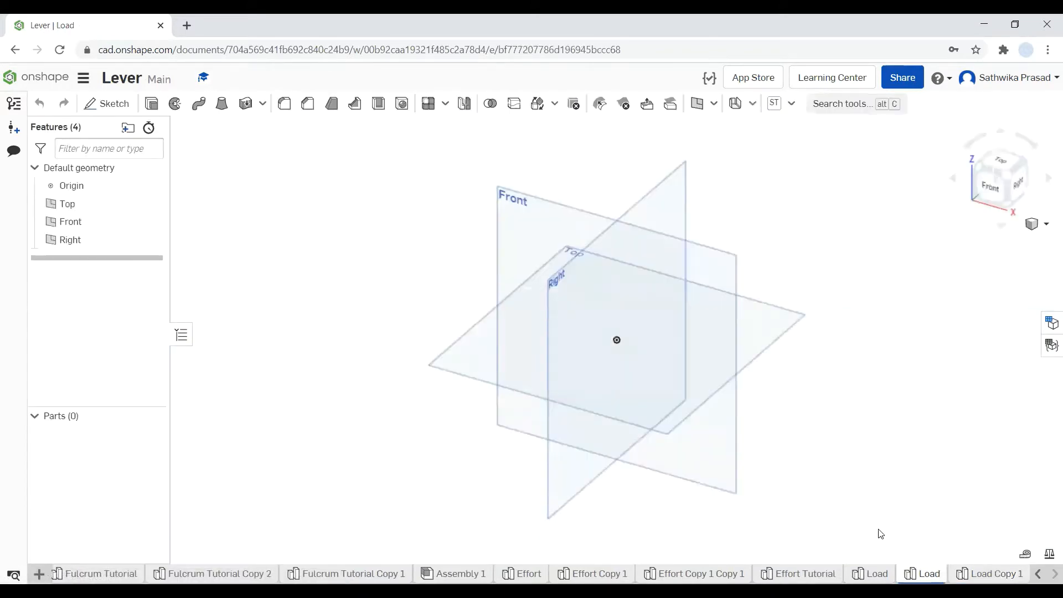
click(527, 217)
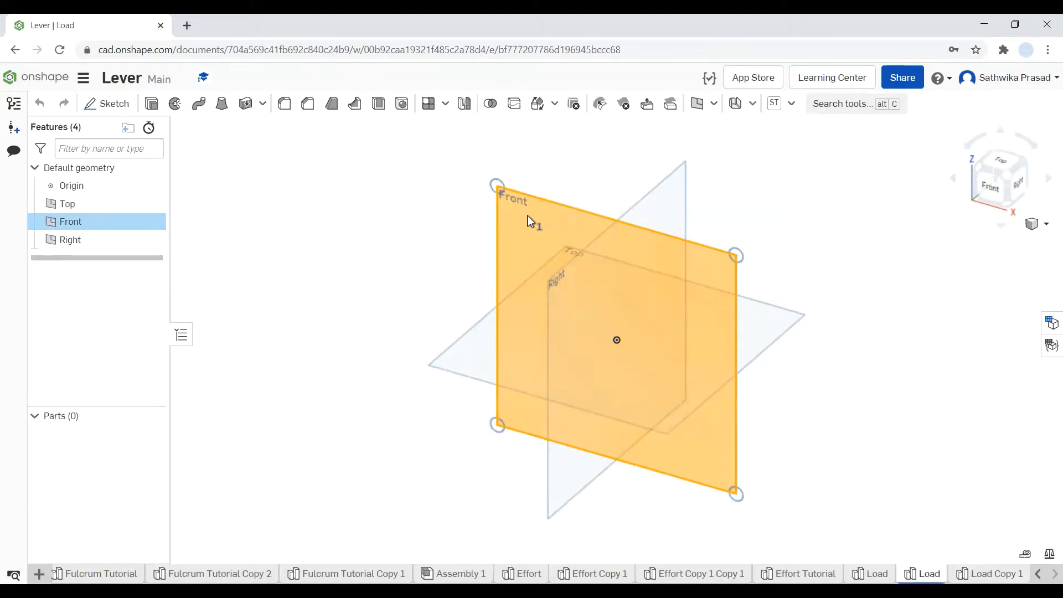
right_click(528, 216)
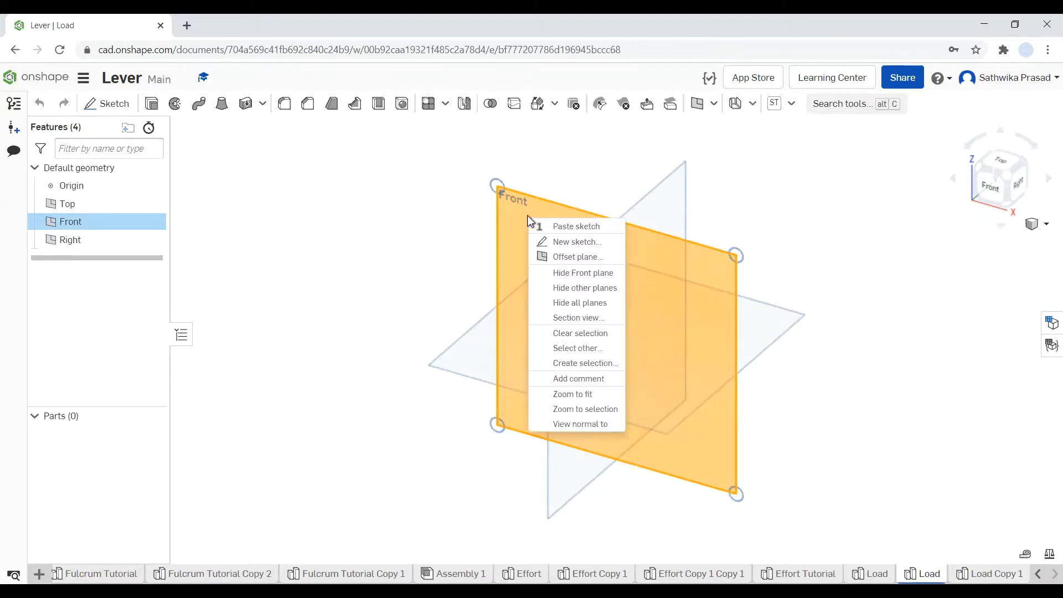
click(546, 244)
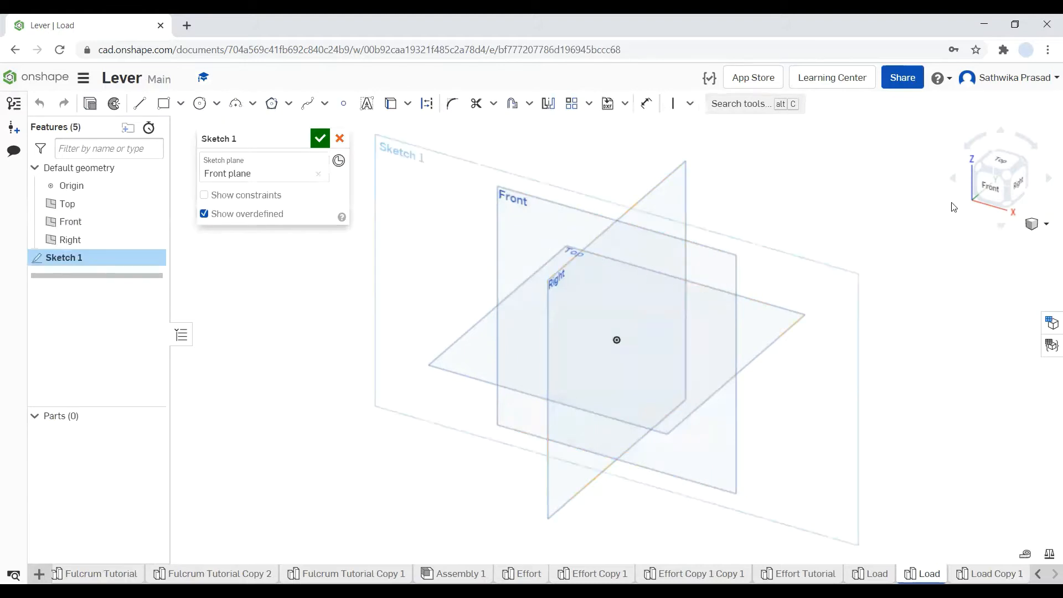
click(986, 192)
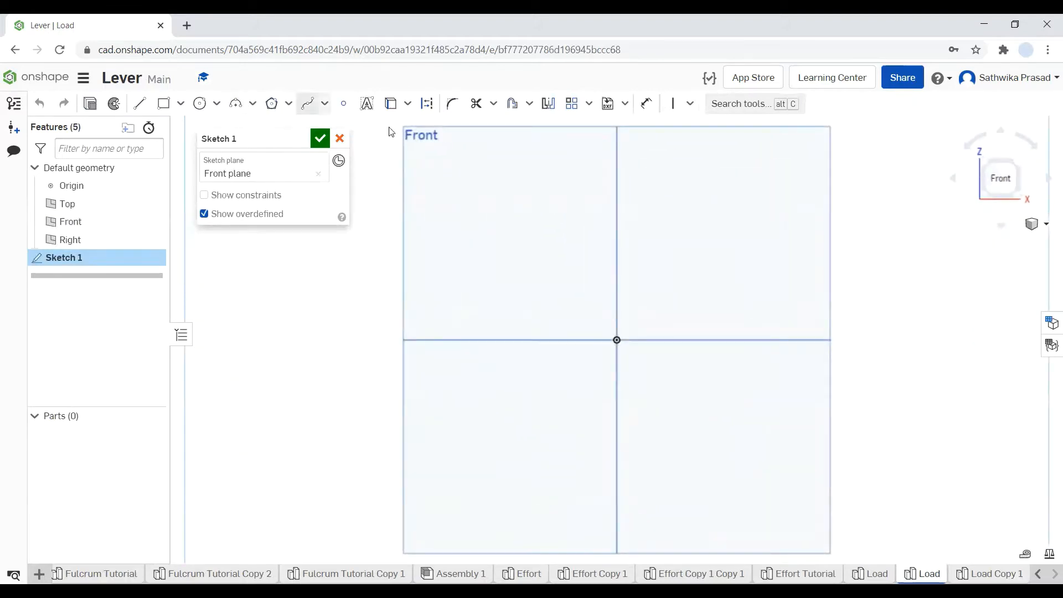
Step: Draw a closed four-sided line profile with a horizontal base about 29 mm long through the origin and sides about 26 mm and 28 mm long
click(139, 103)
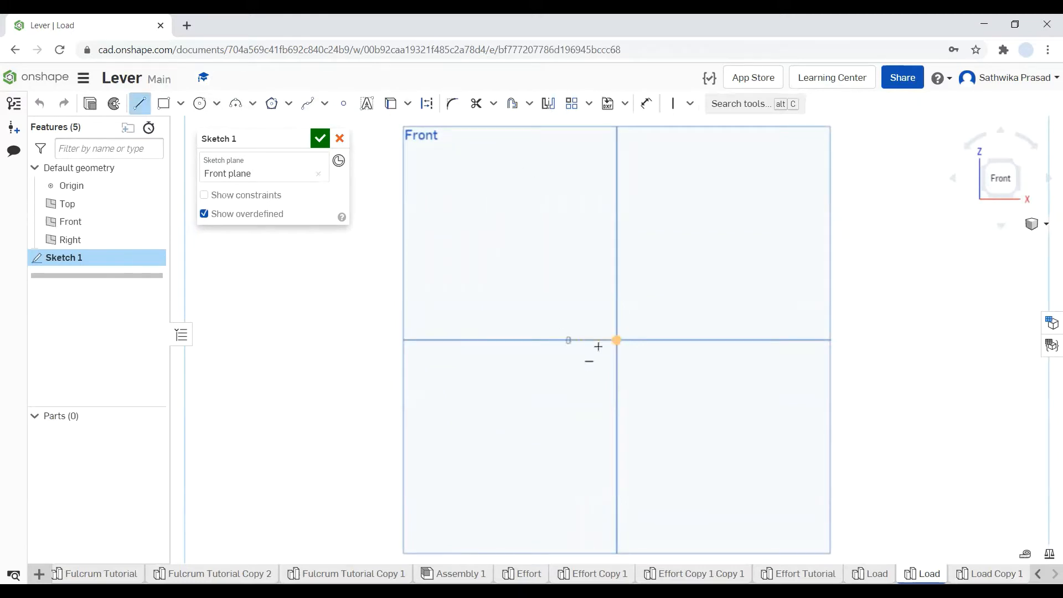
click(652, 340)
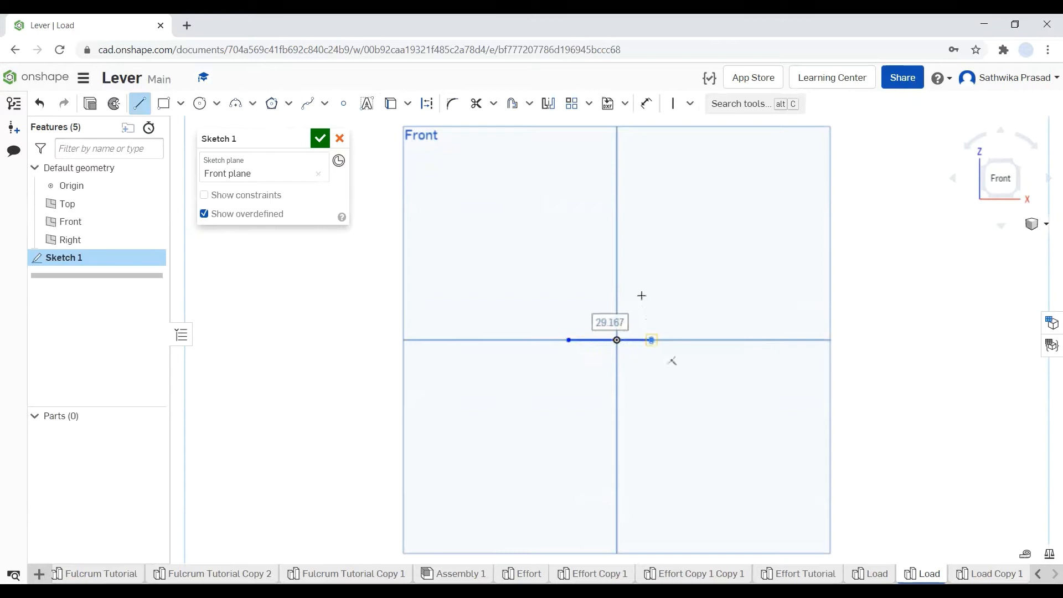
click(633, 268)
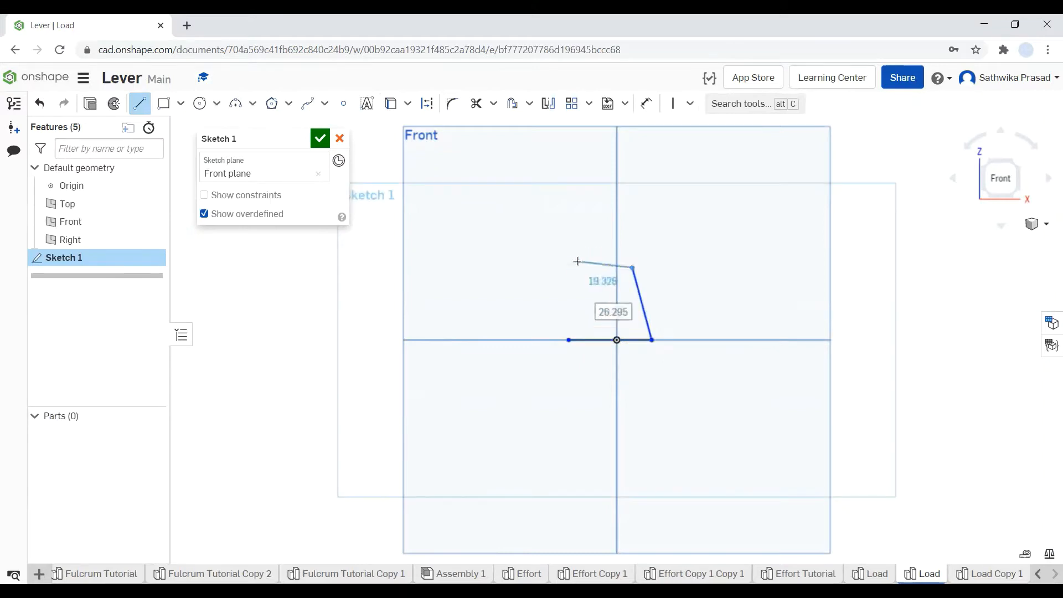
click(578, 261)
click(569, 340)
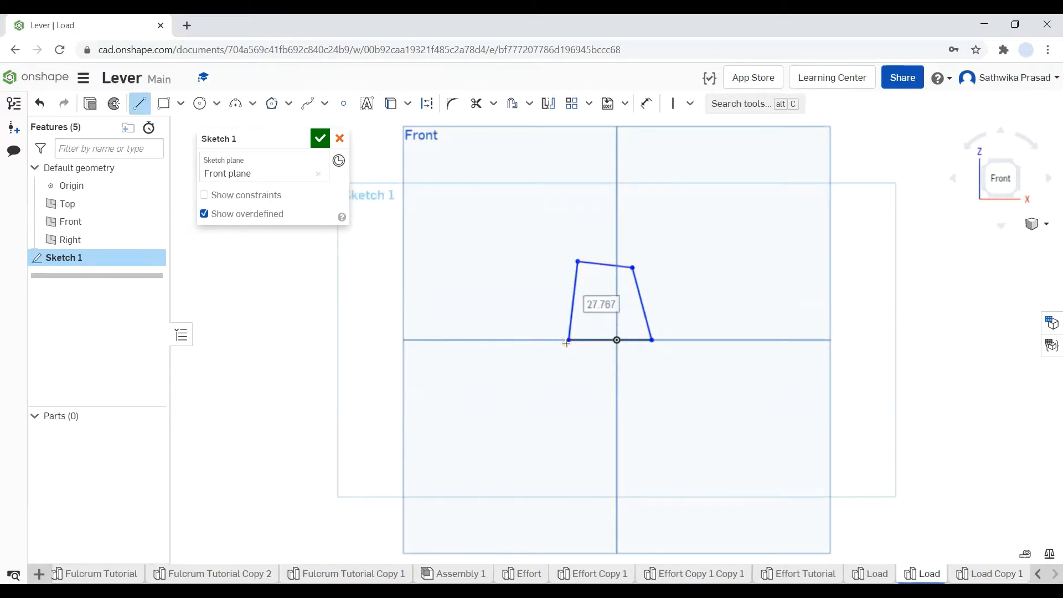
key(Escape)
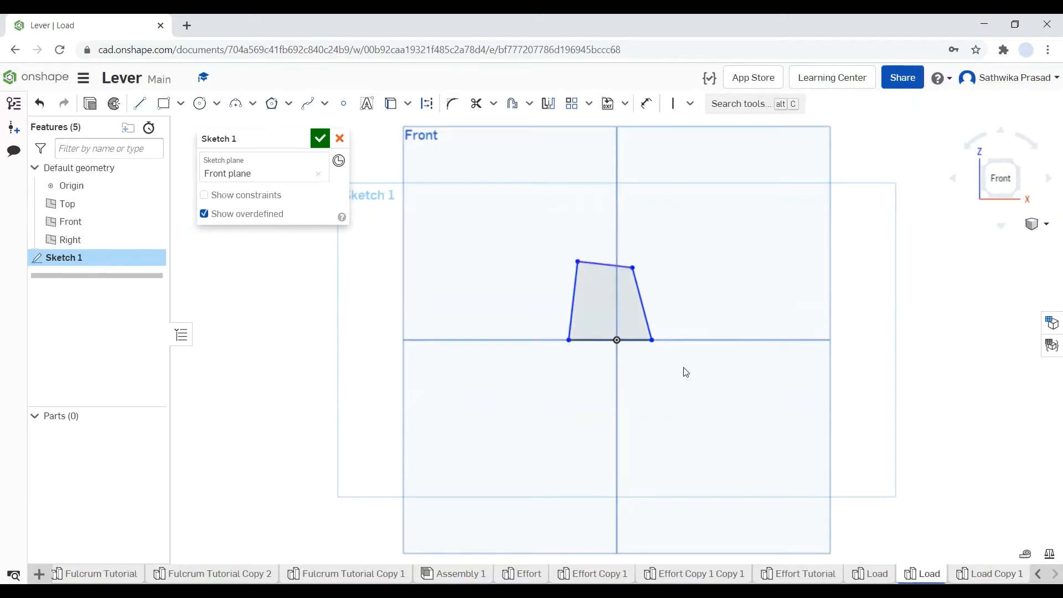
Step: Apply a Horizontal constraint to the upper edge of the four-sided profile
click(690, 103)
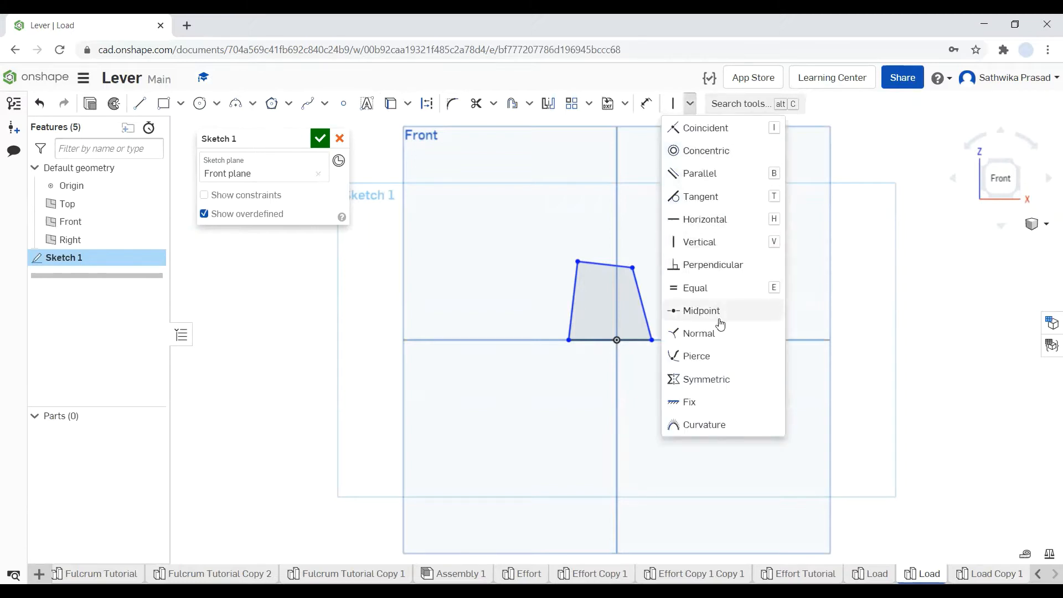
click(734, 229)
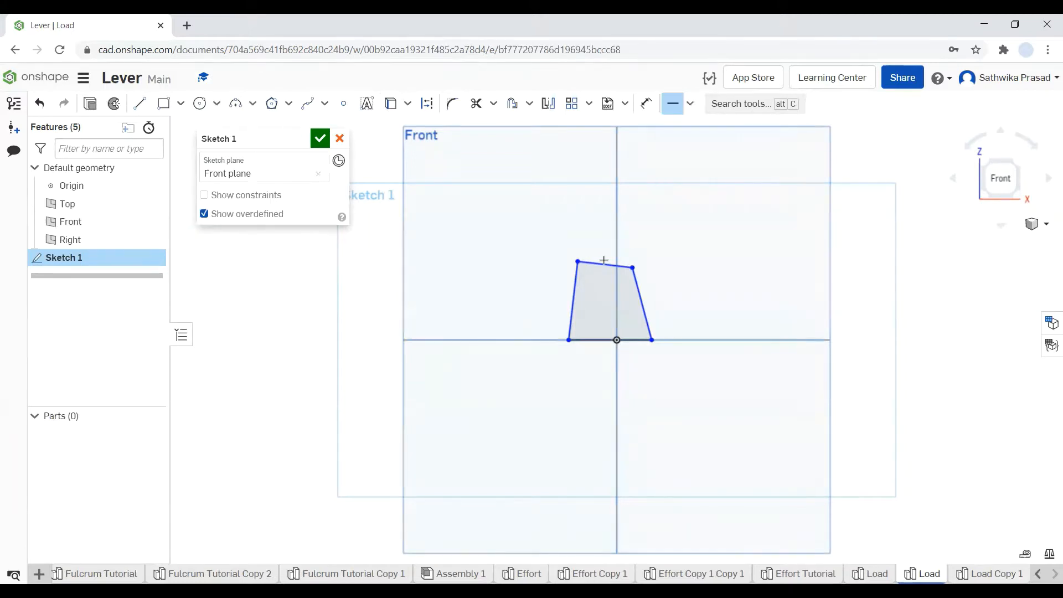
click(606, 264)
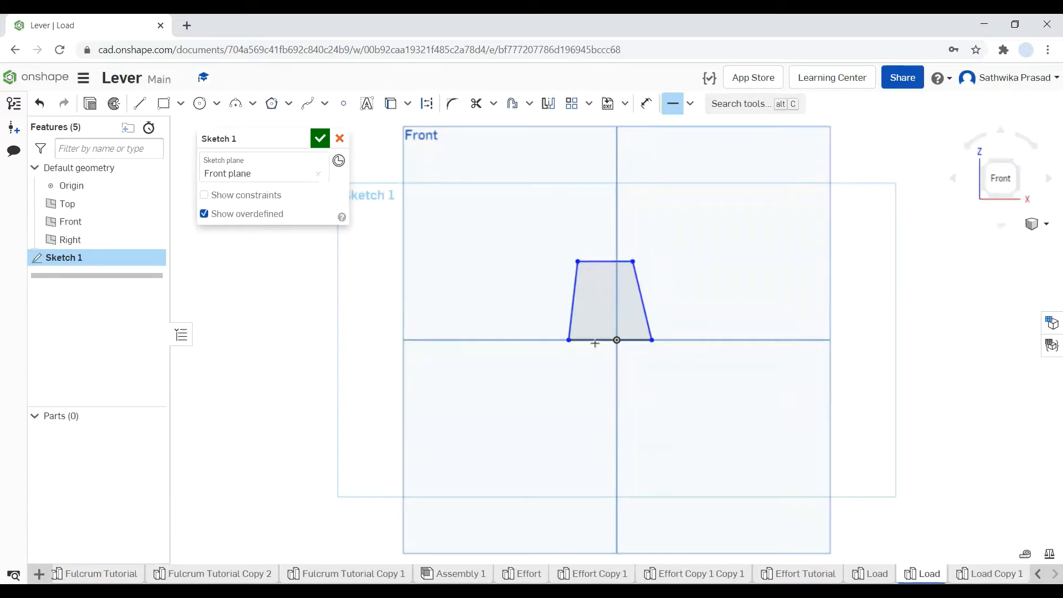
Step: Apply an Equal constraint between the two slanted sides of the profile
click(690, 104)
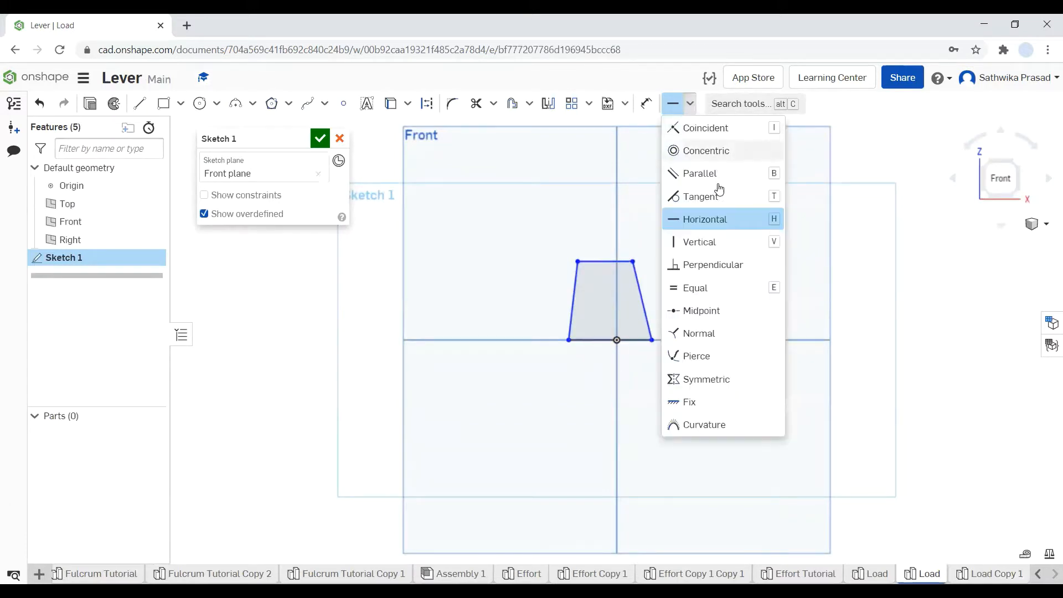
click(713, 288)
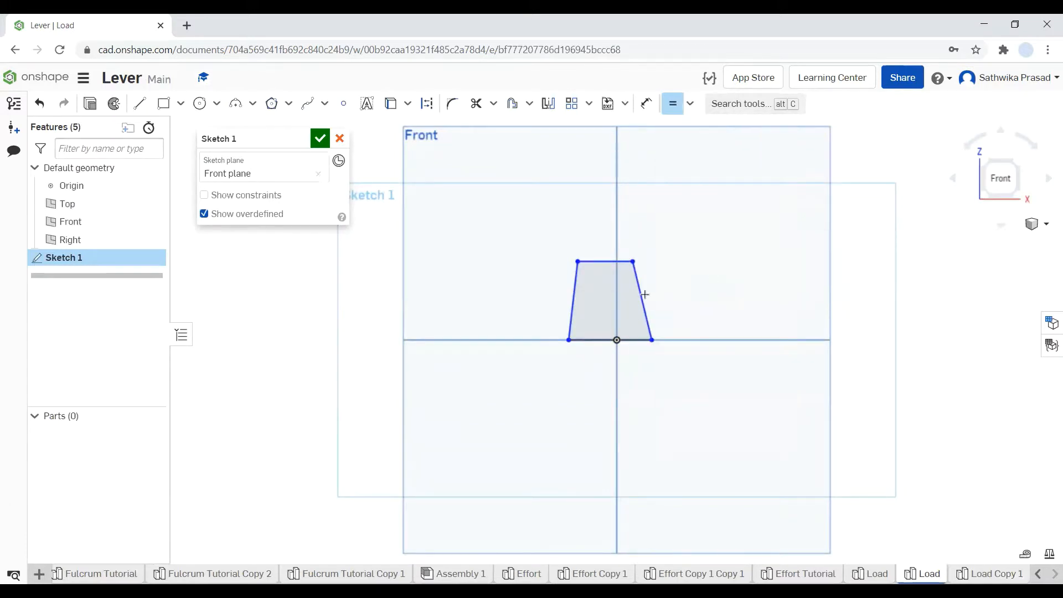
click(636, 295)
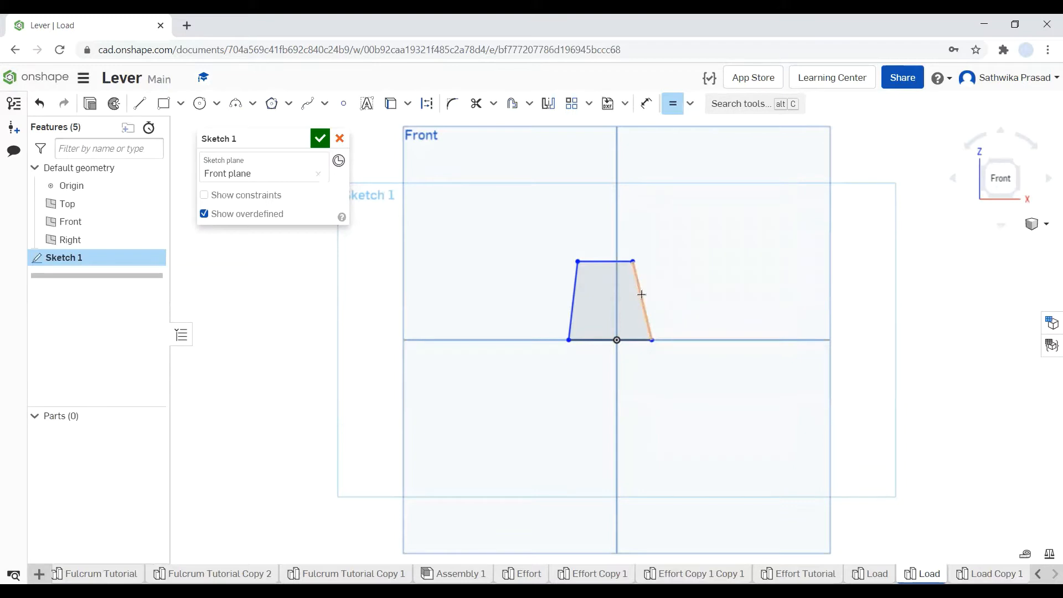
click(573, 294)
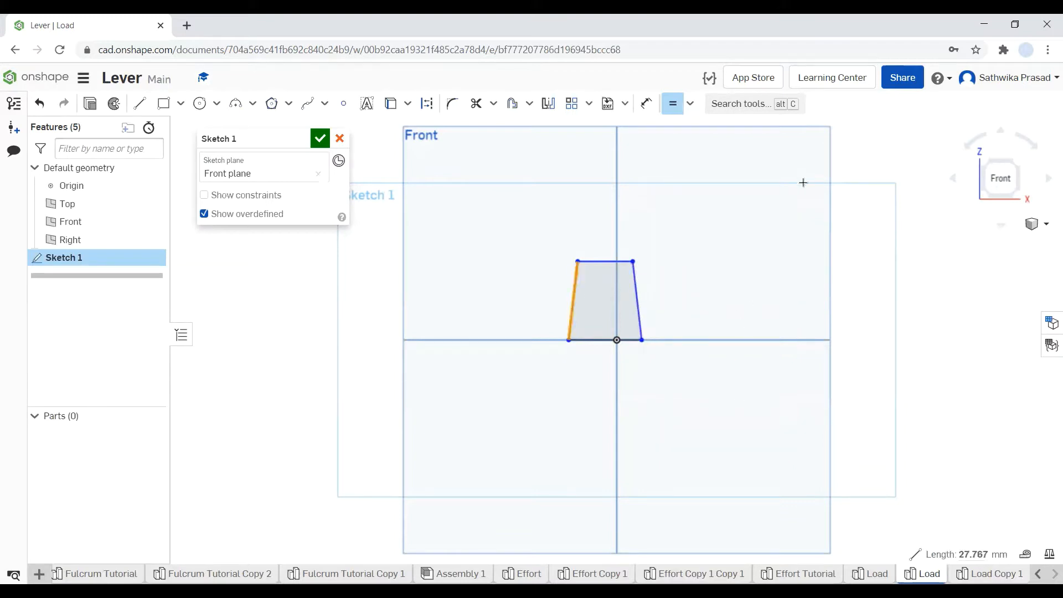
Step: Open Sketch 2 of the finished Load reference part studio for editing and examine its trapezoid dimensions
key(Escape)
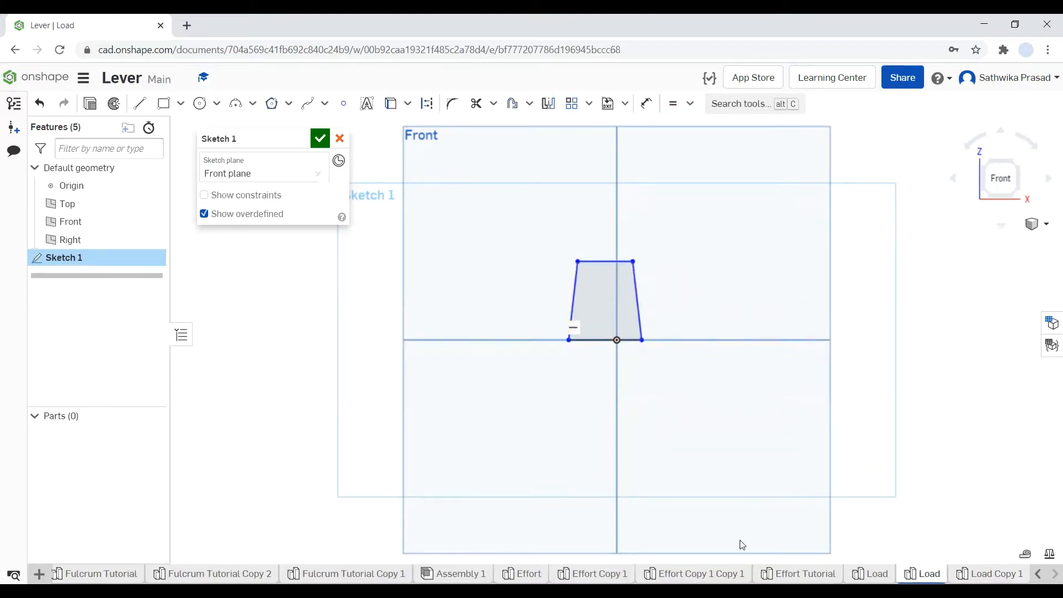
click(871, 574)
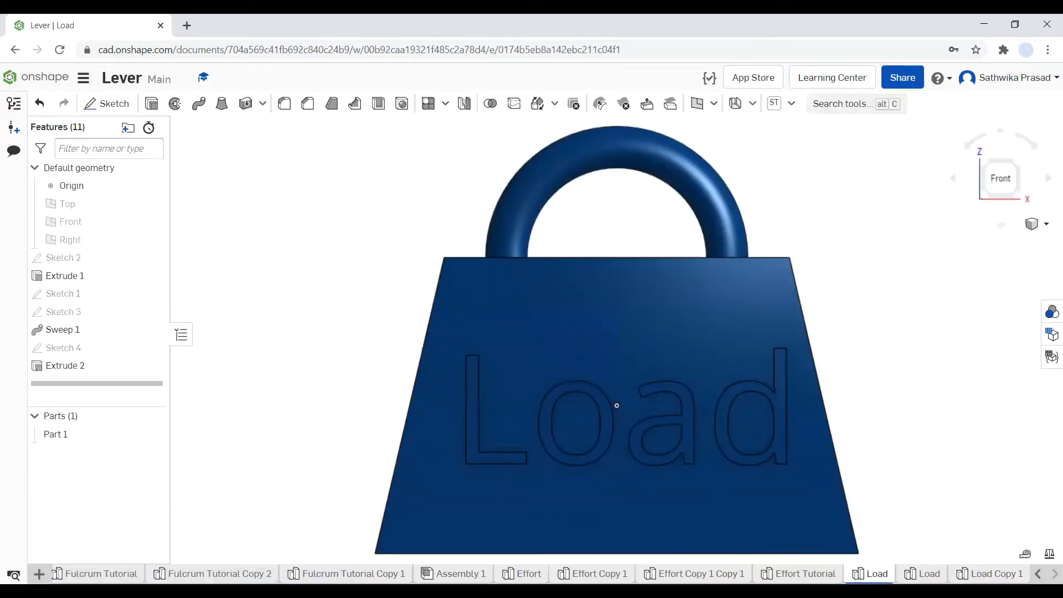
click(923, 574)
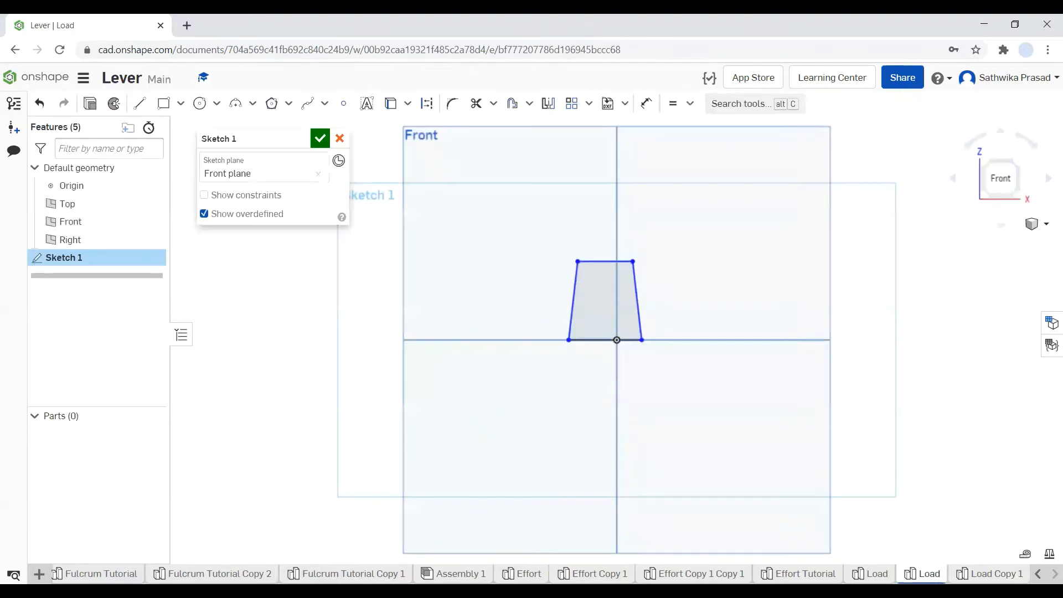
click(870, 573)
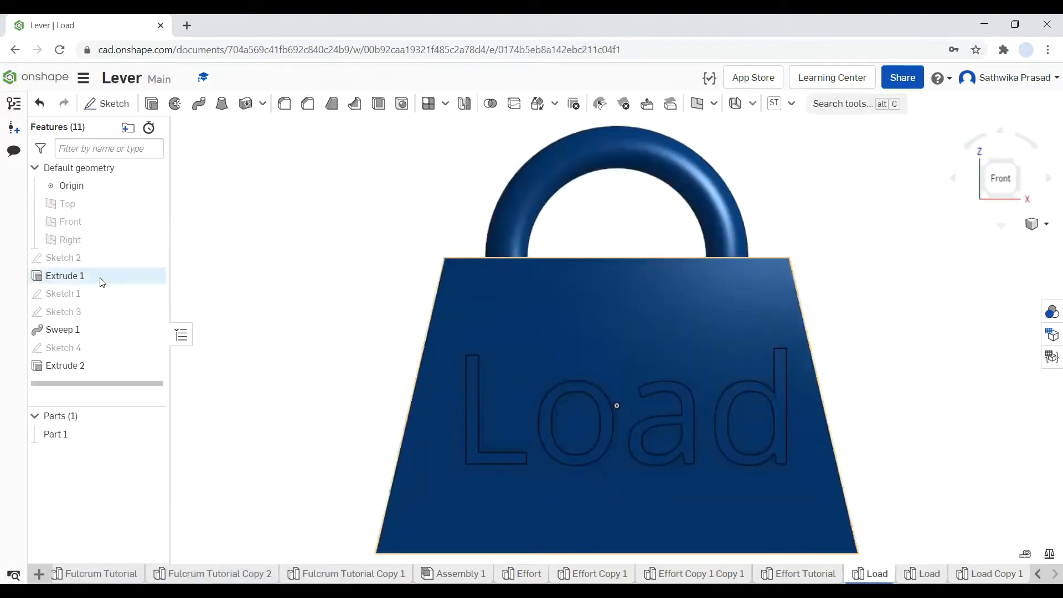
right_click(109, 264)
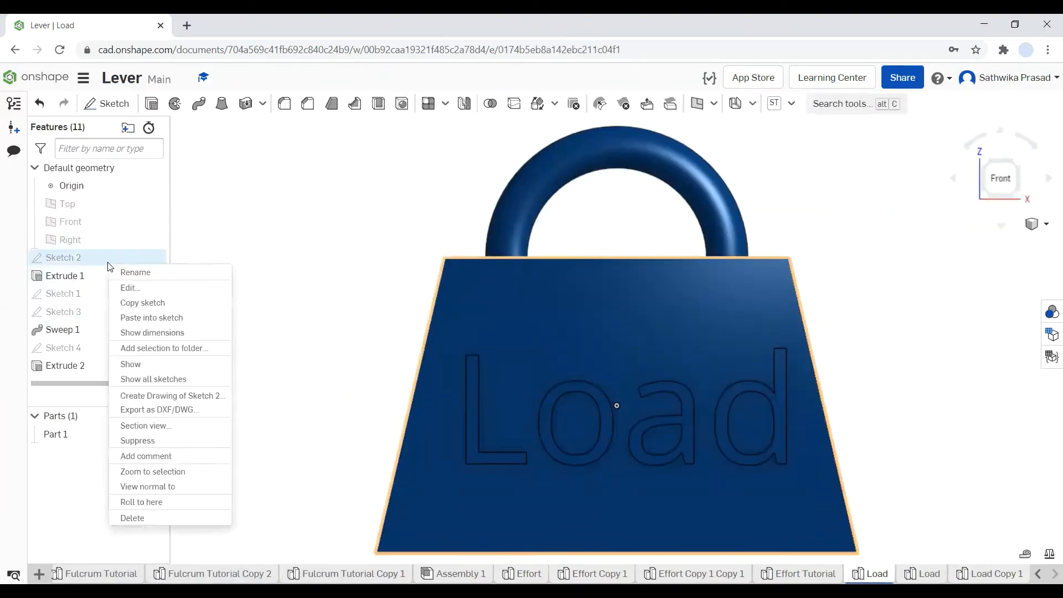
click(129, 288)
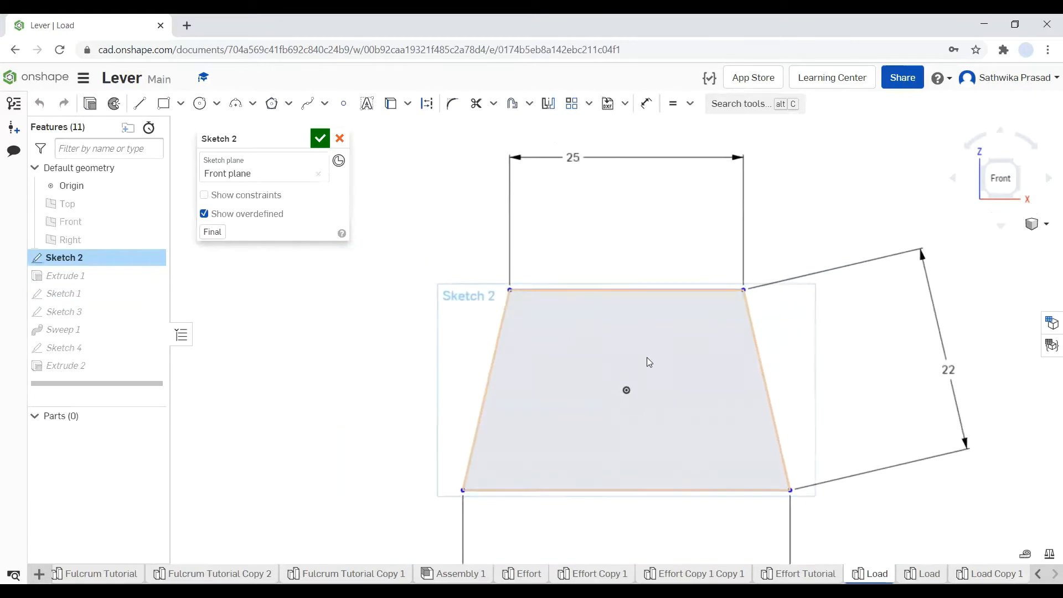
scroll(646, 357, down, 1)
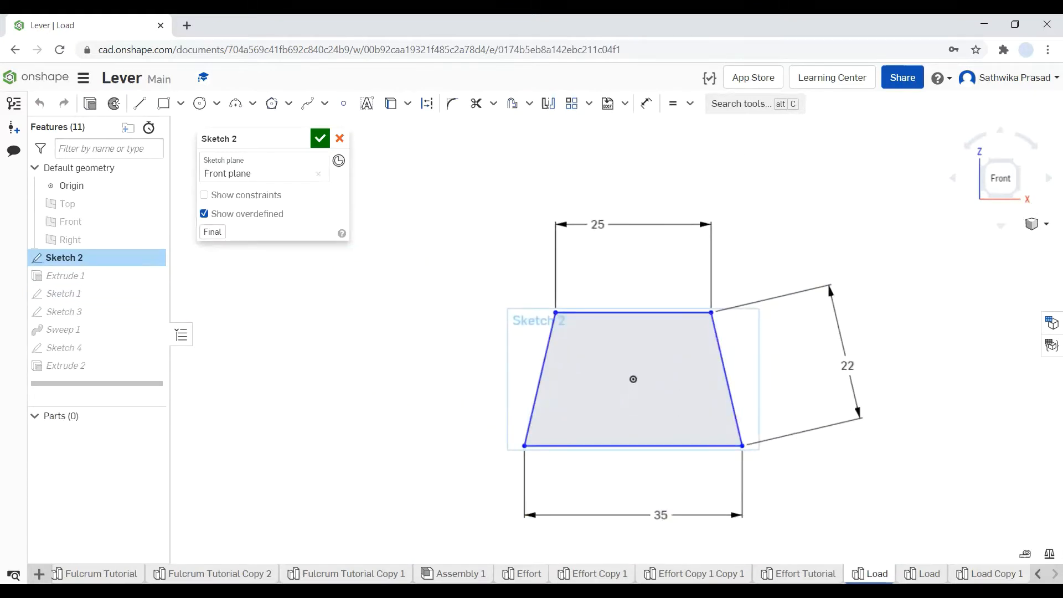
Step: Return to the new Load part studio and dimension the trapezoid's base to 35 mm
click(922, 574)
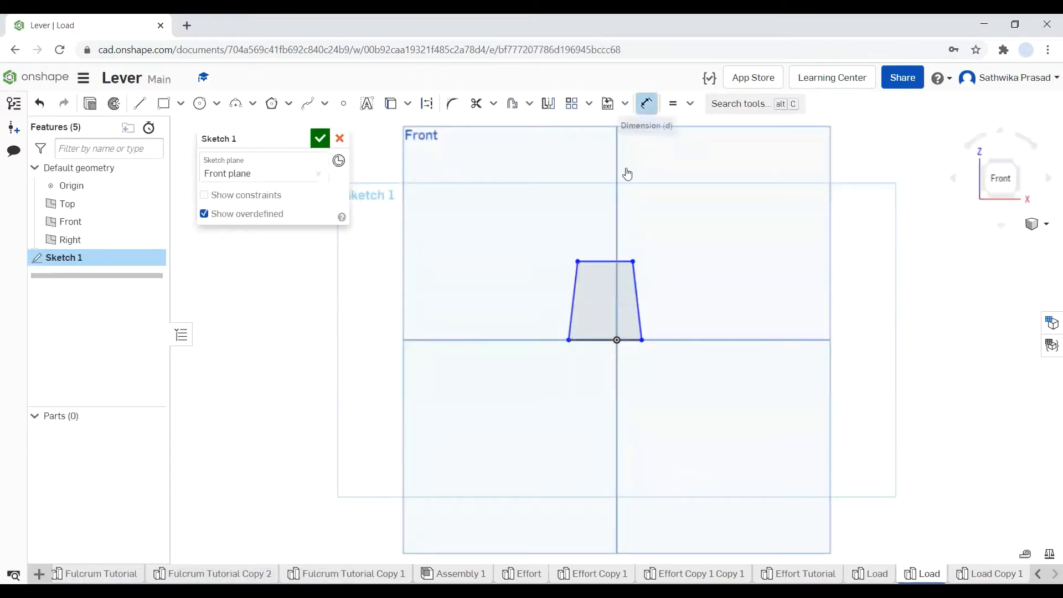
click(646, 103)
click(602, 343)
click(603, 352)
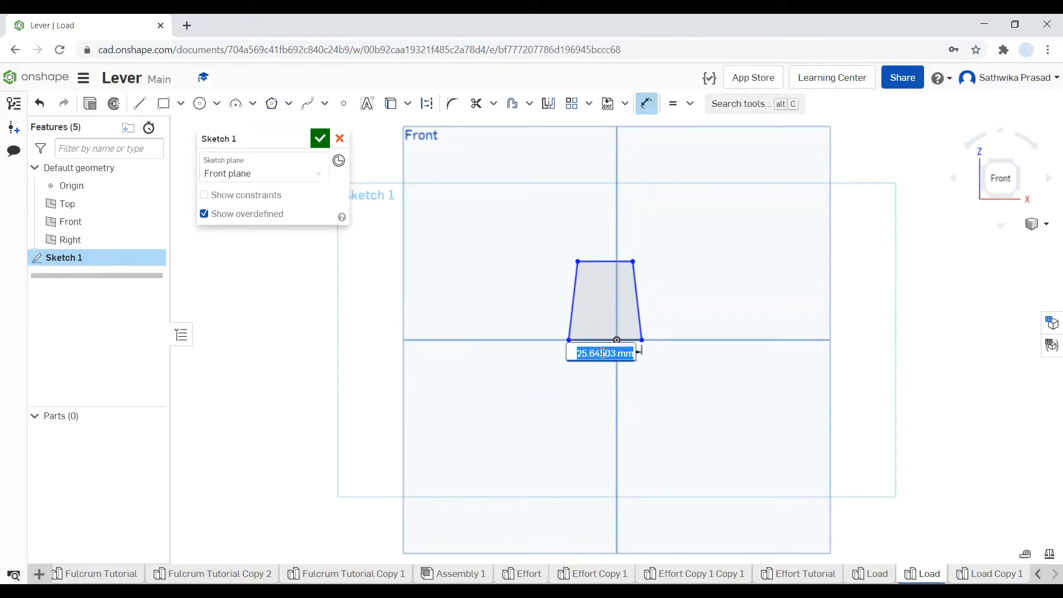
text(35)
key(Return)
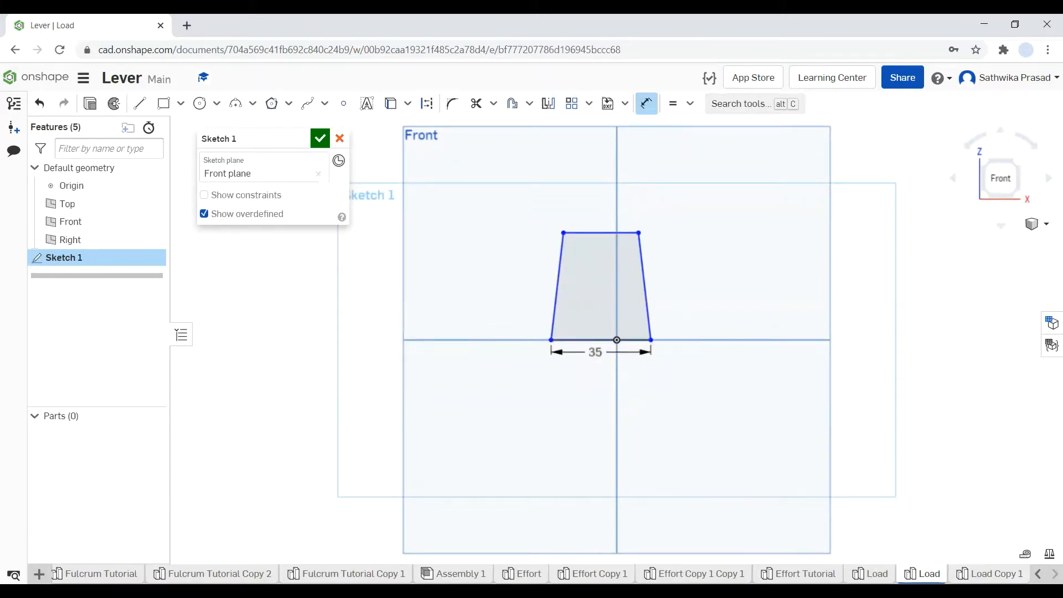
Step: Check the reference Load sketch and dimension the new trapezoid's right slanted side to 22 mm
click(870, 574)
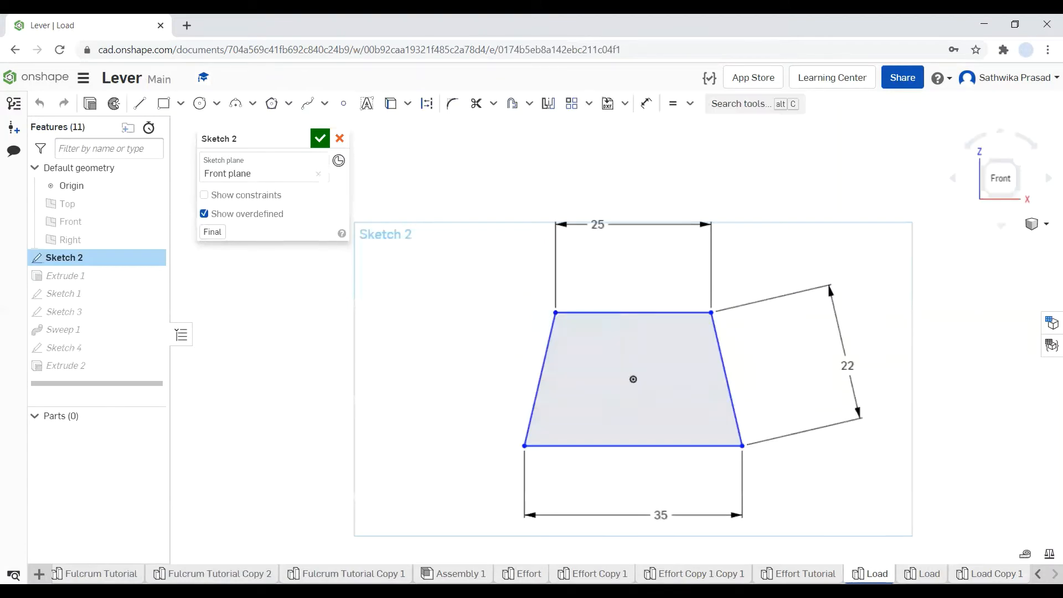
click(922, 574)
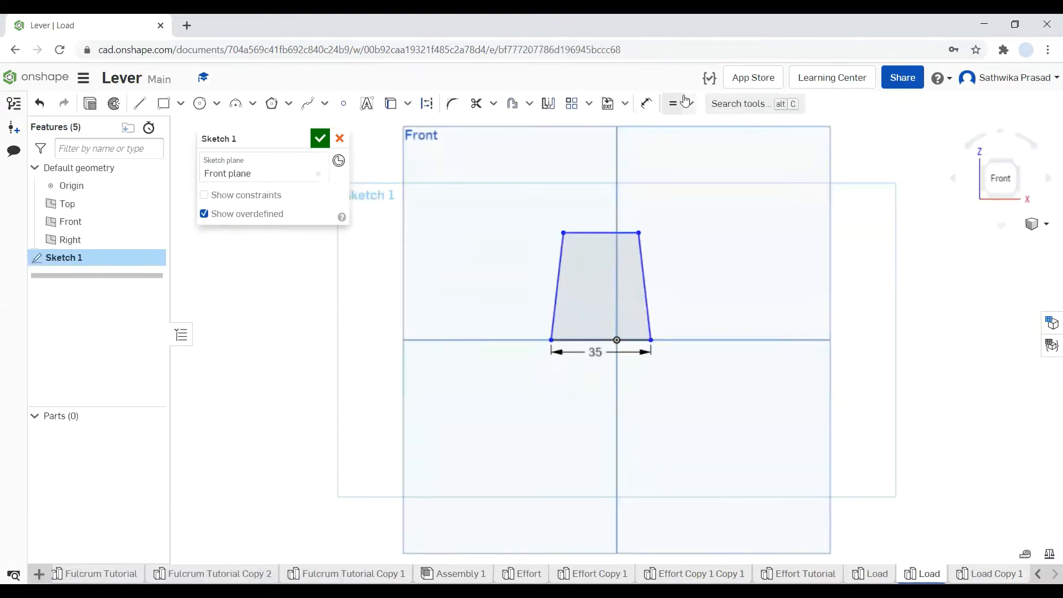
click(646, 103)
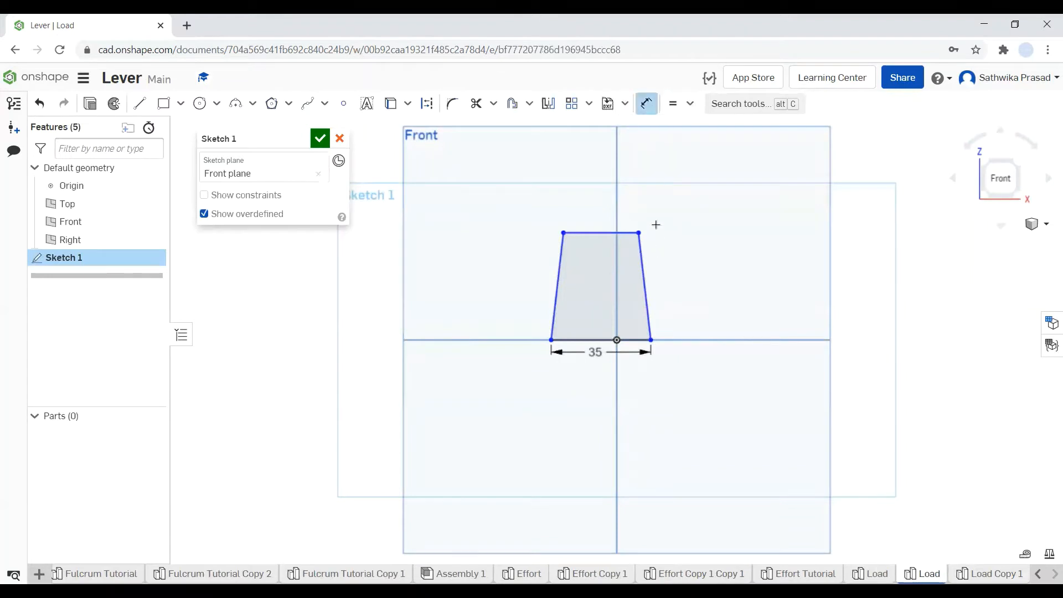
click(646, 295)
click(674, 285)
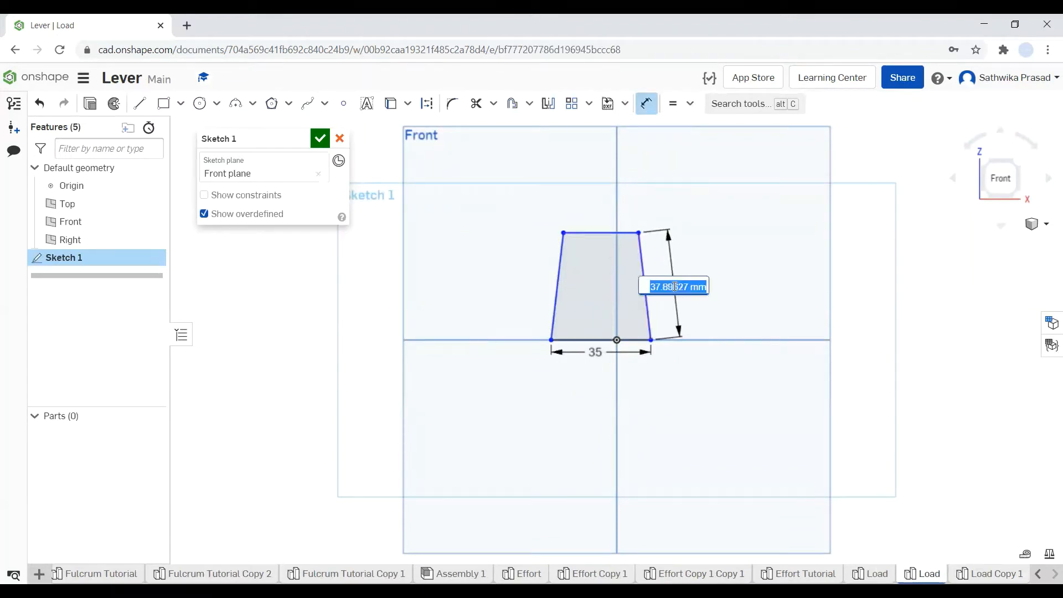
key(Return)
text(22)
key(Return)
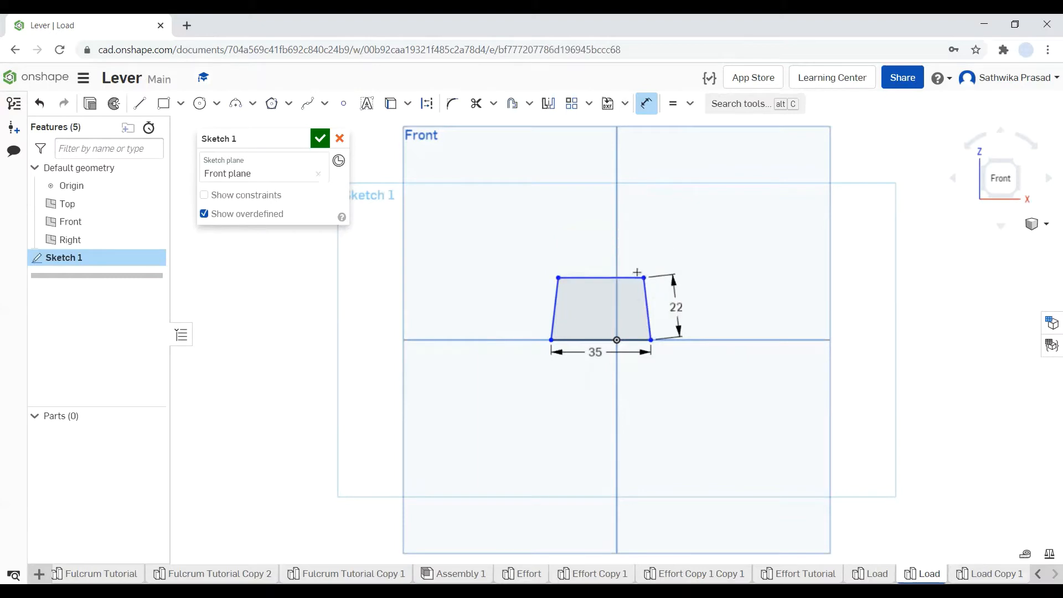
Step: Dimension the trapezoid's upper edge to 25 mm
click(599, 280)
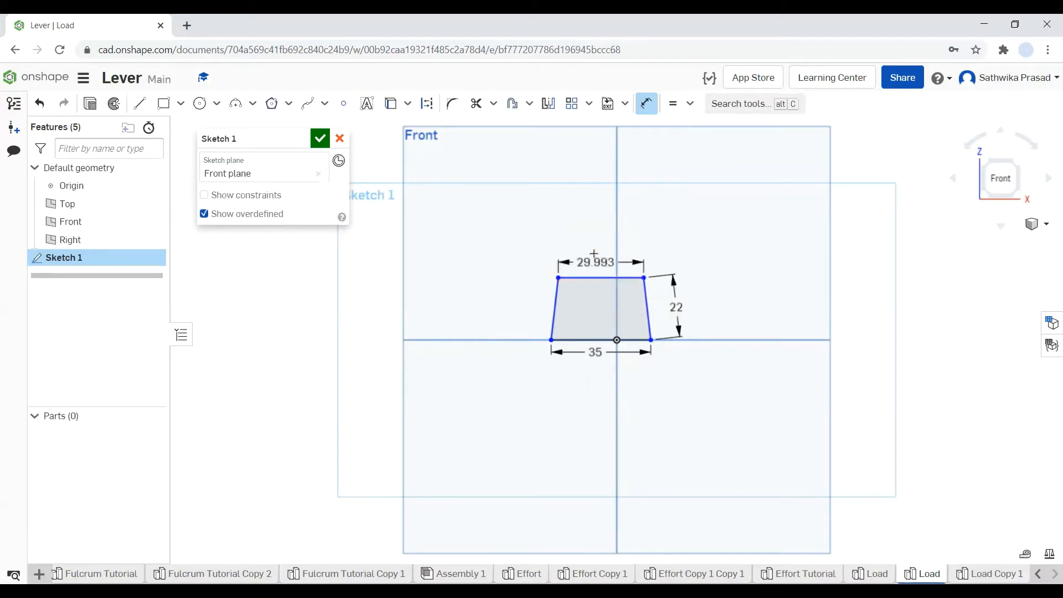
click(596, 253)
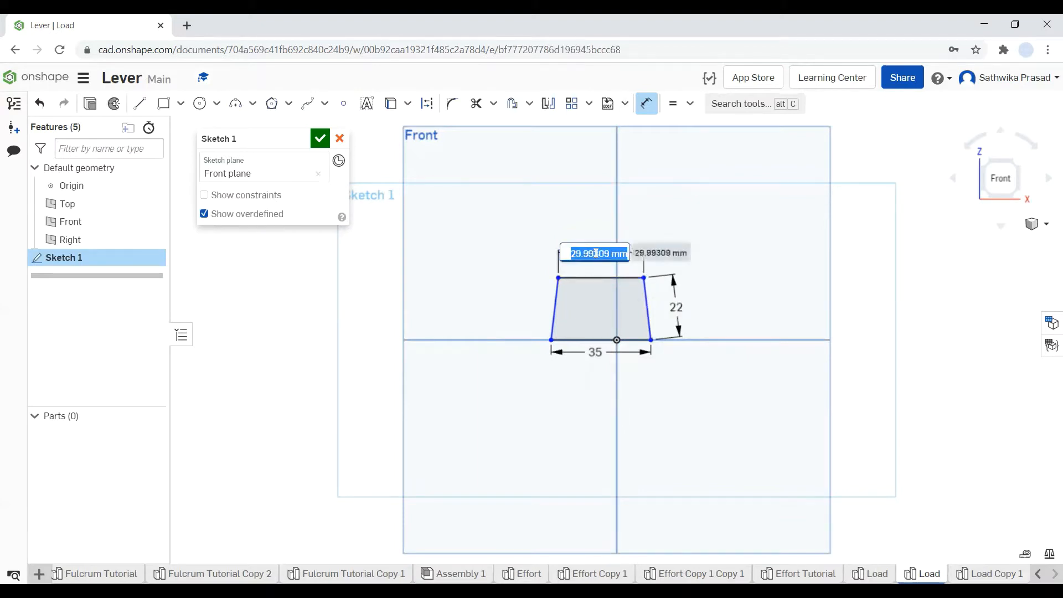
text(25)
key(Return)
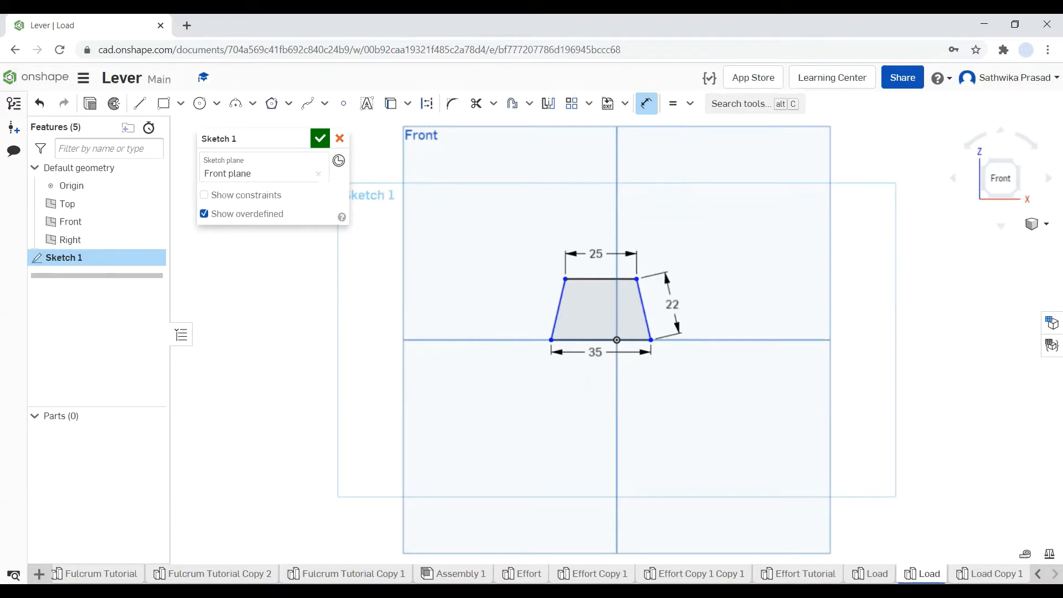
Step: Compare the dimensioned trapezoid with the sketch in the reference Load part studio
click(870, 574)
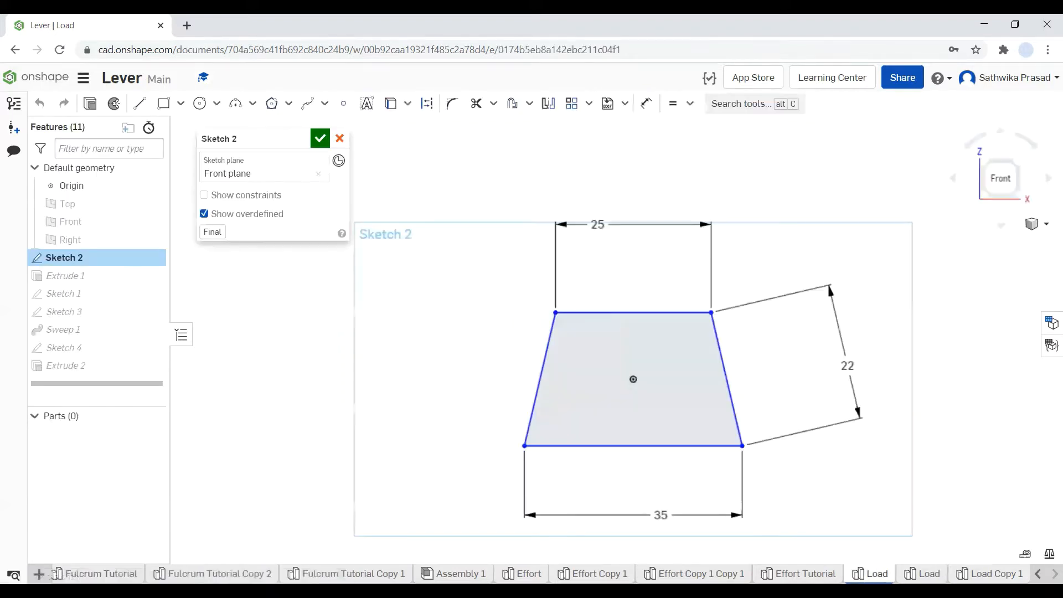
click(922, 574)
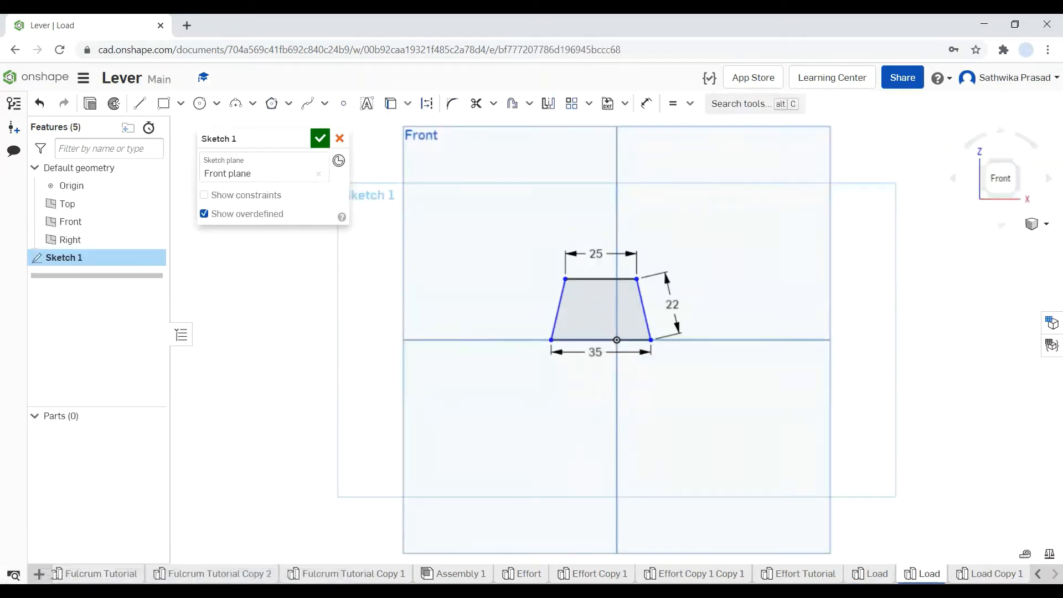
right_click(870, 574)
click(870, 574)
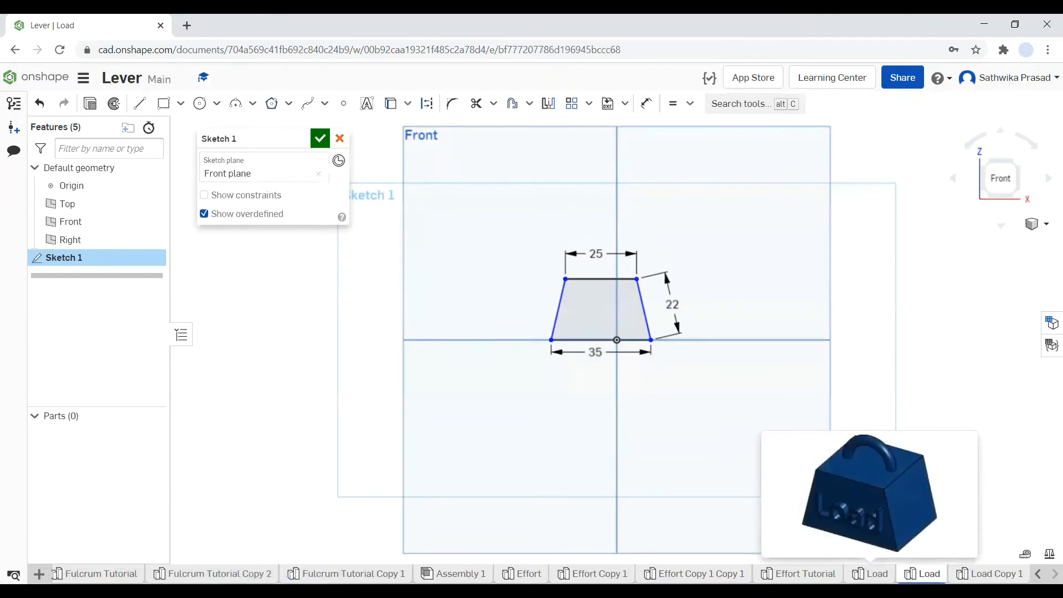
click(866, 574)
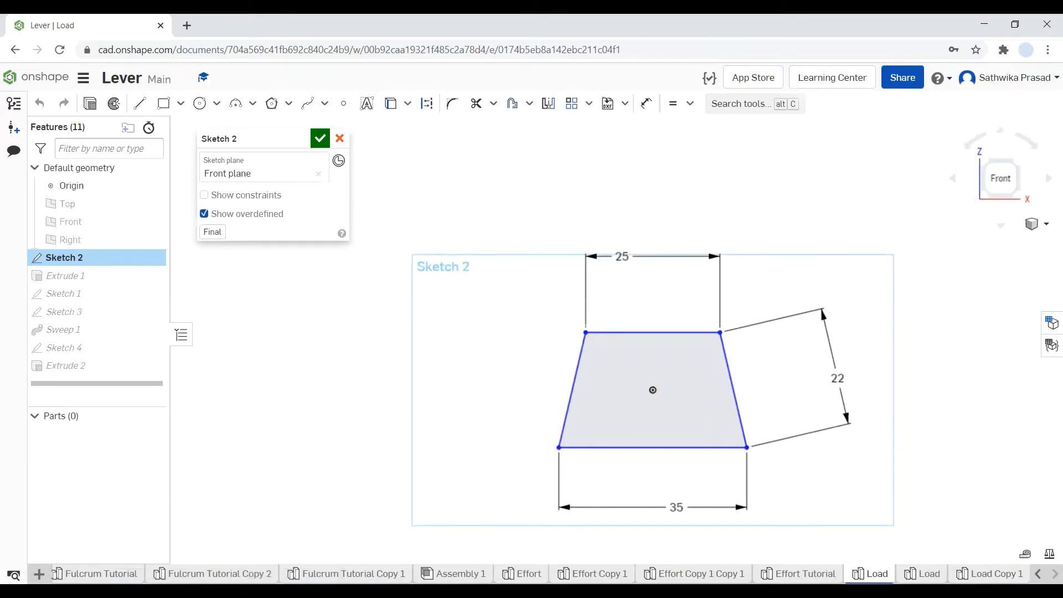
click(922, 574)
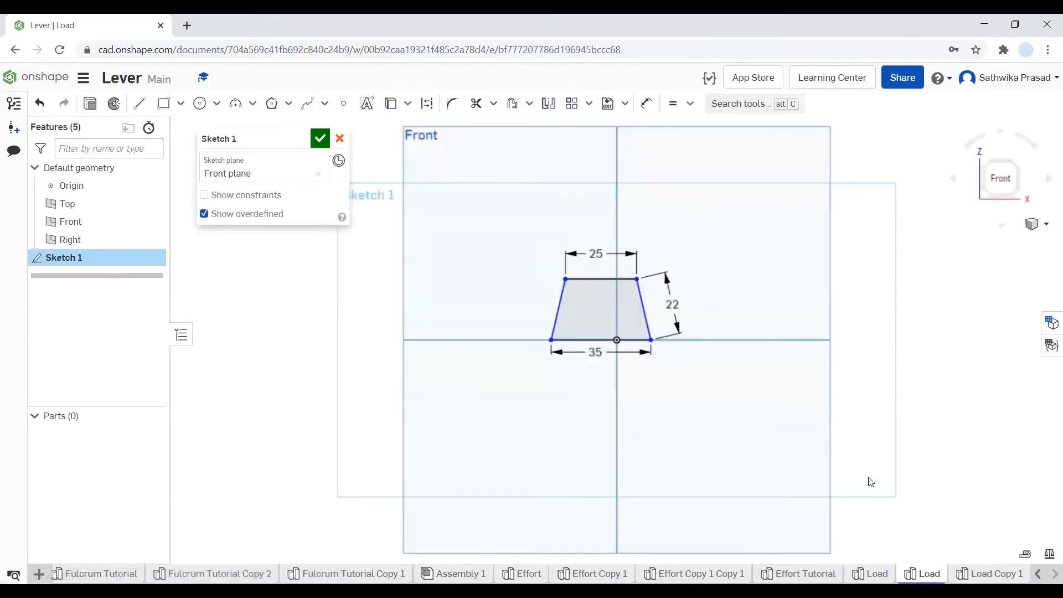
Step: Finish the trapezoid sketch and extrude its region as a new solid with a blind depth of 25 mm
click(320, 138)
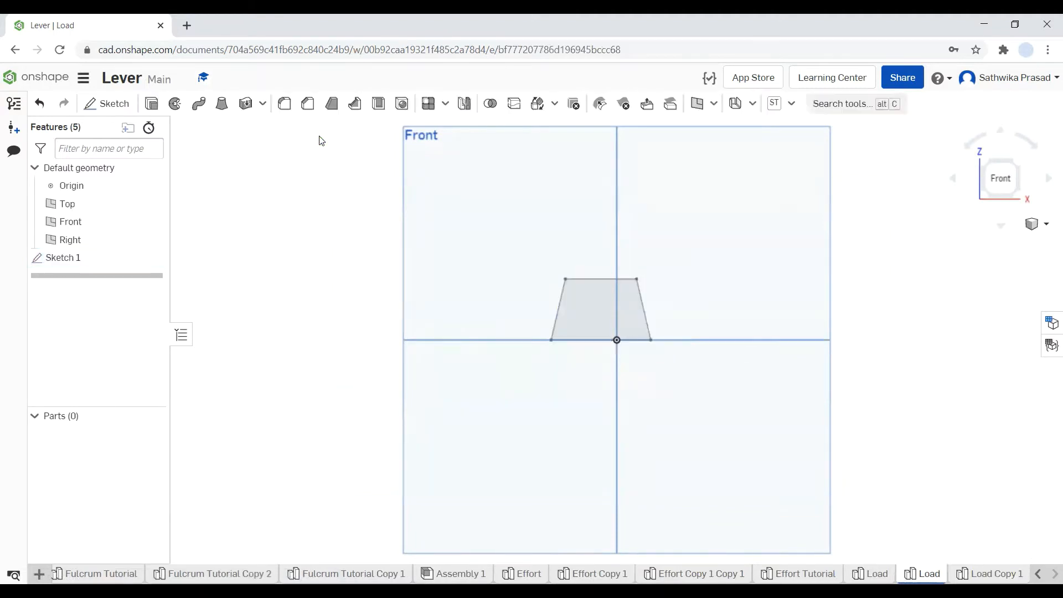
click(609, 302)
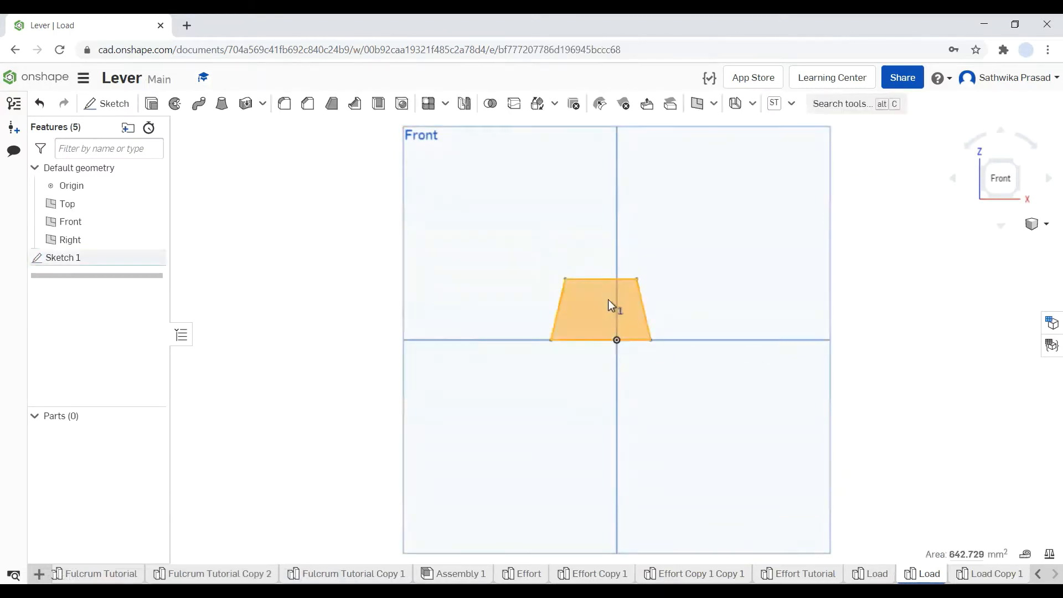
click(151, 103)
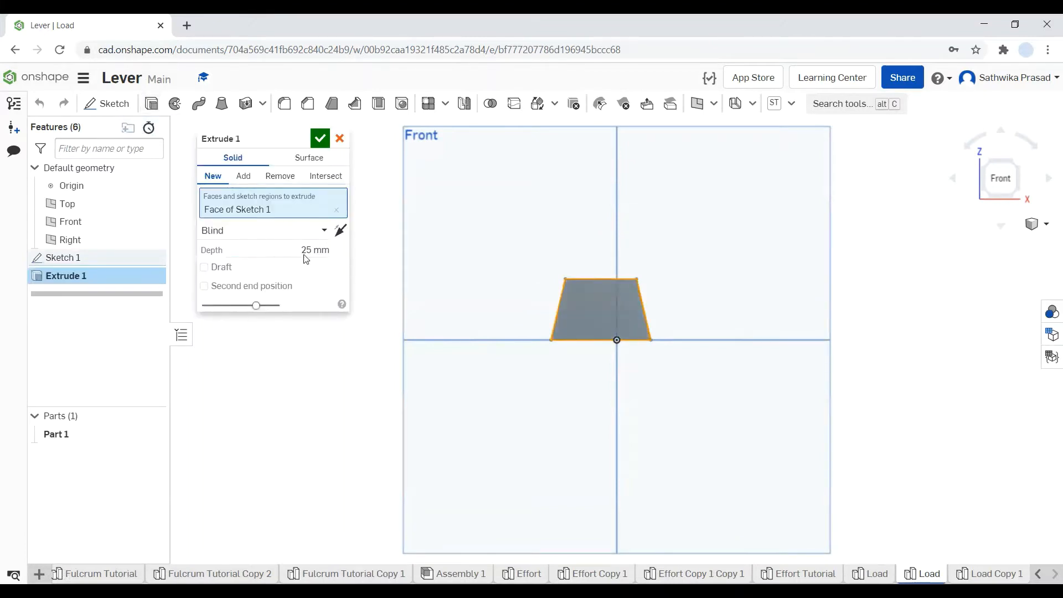
click(320, 138)
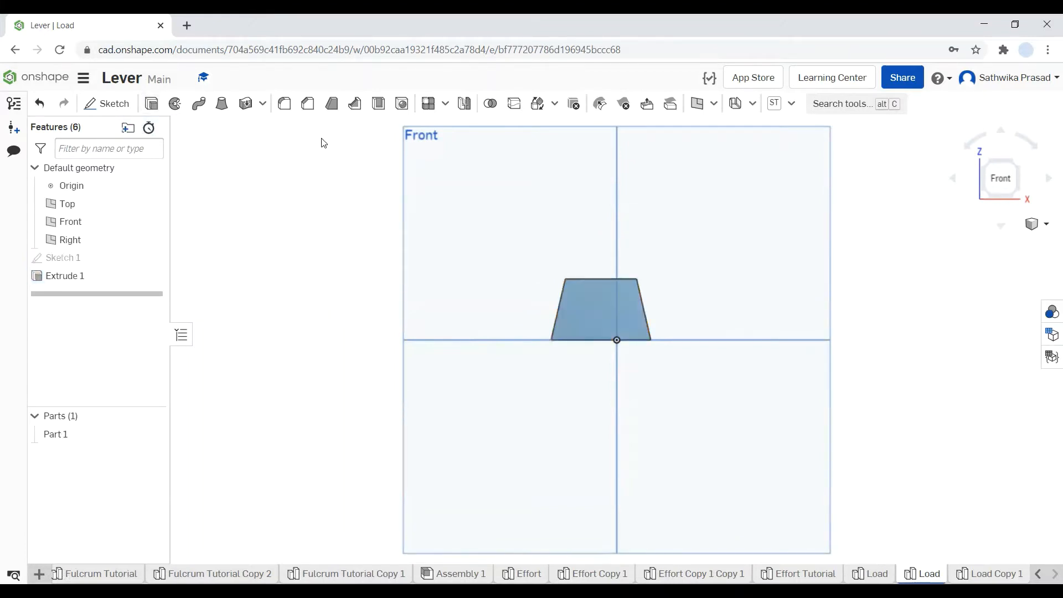
Step: View the extruded block isometrically, then close the reference part's open sketch and examine the finished Load model
click(1036, 226)
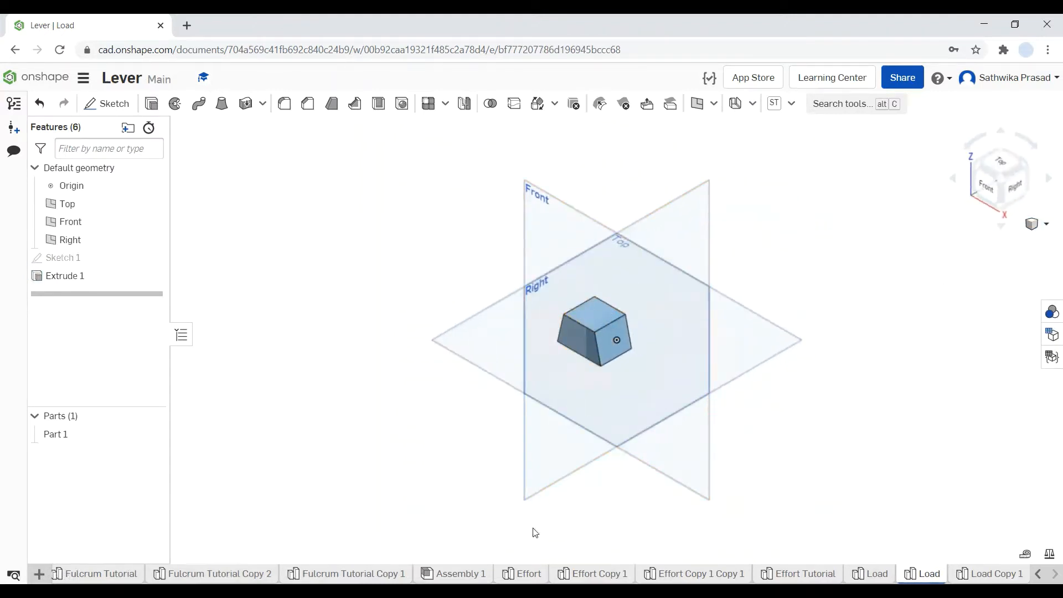
click(869, 574)
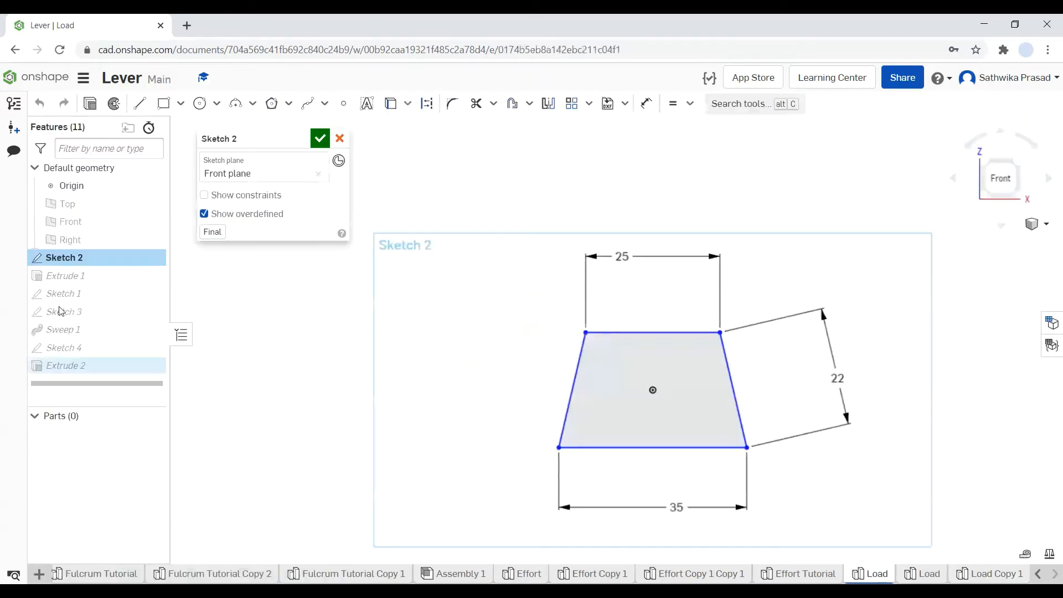
click(320, 138)
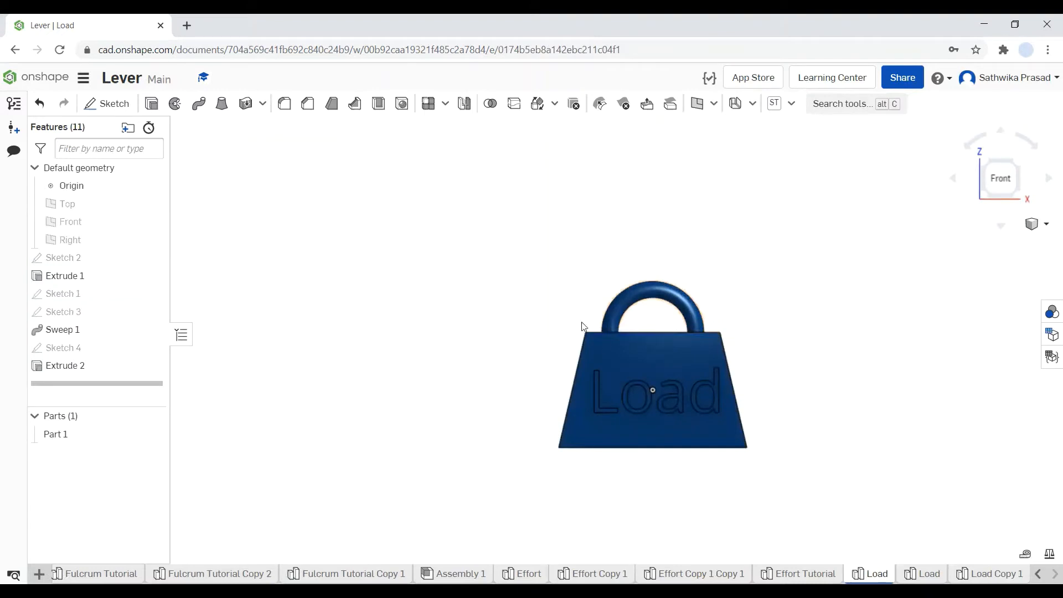
click(923, 574)
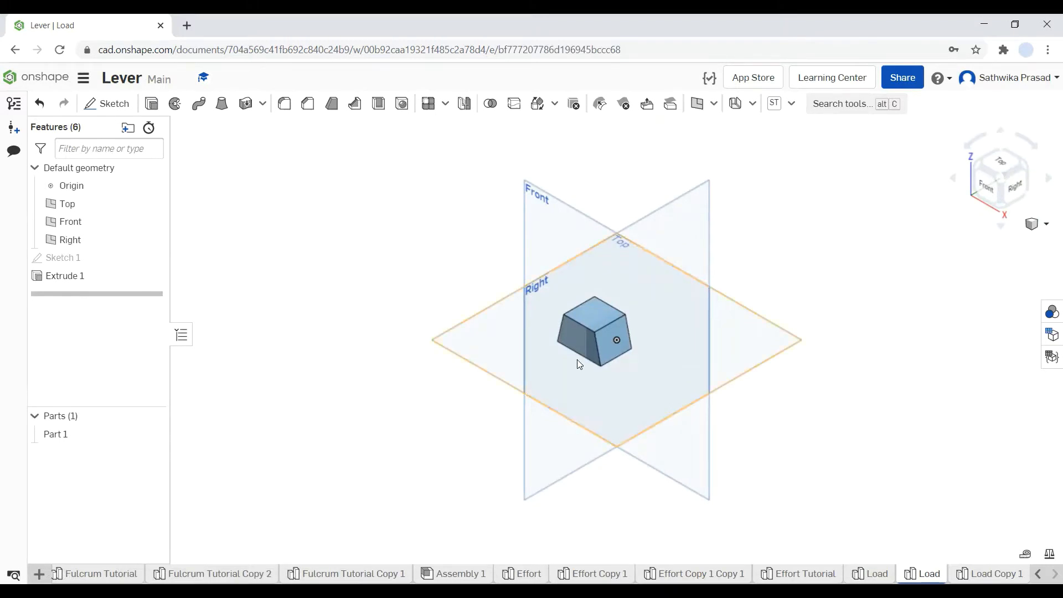
Step: Start a new sketch on the upper face of the extruded block, seen from the top, and activate the Line tool
click(1009, 159)
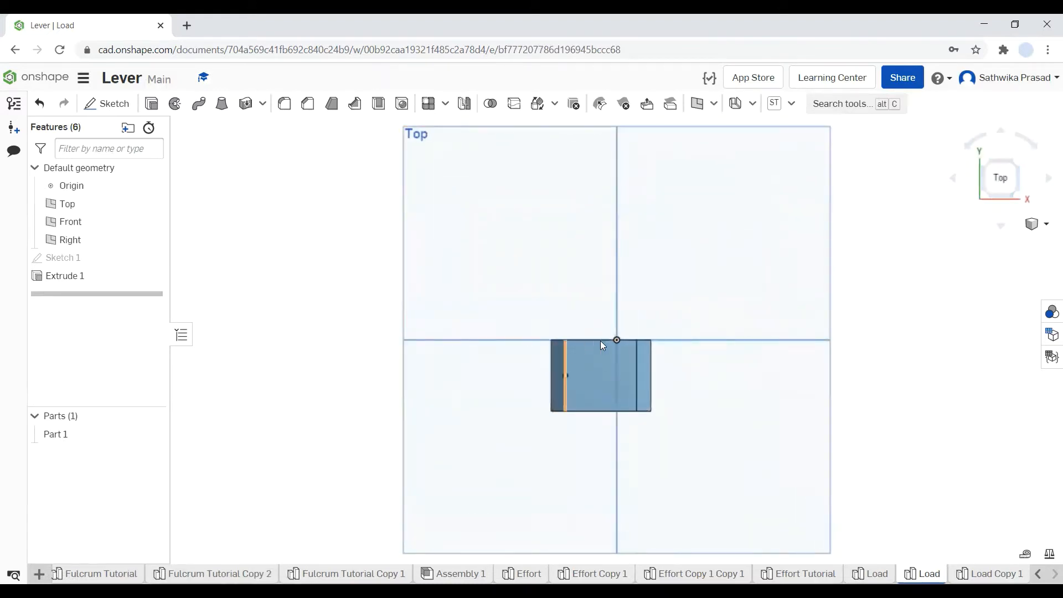
click(600, 380)
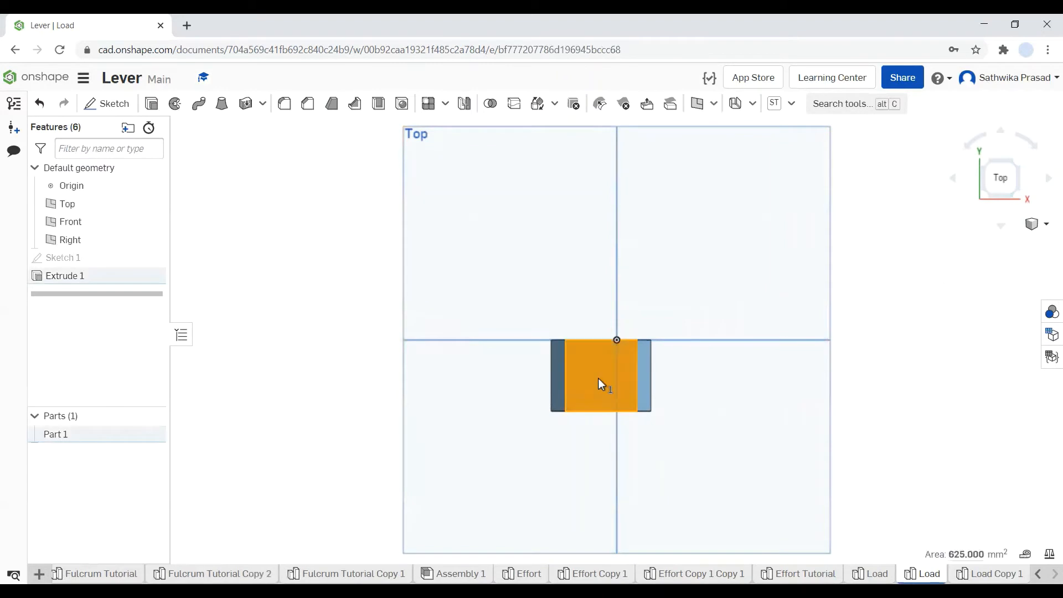
right_click(599, 379)
click(660, 136)
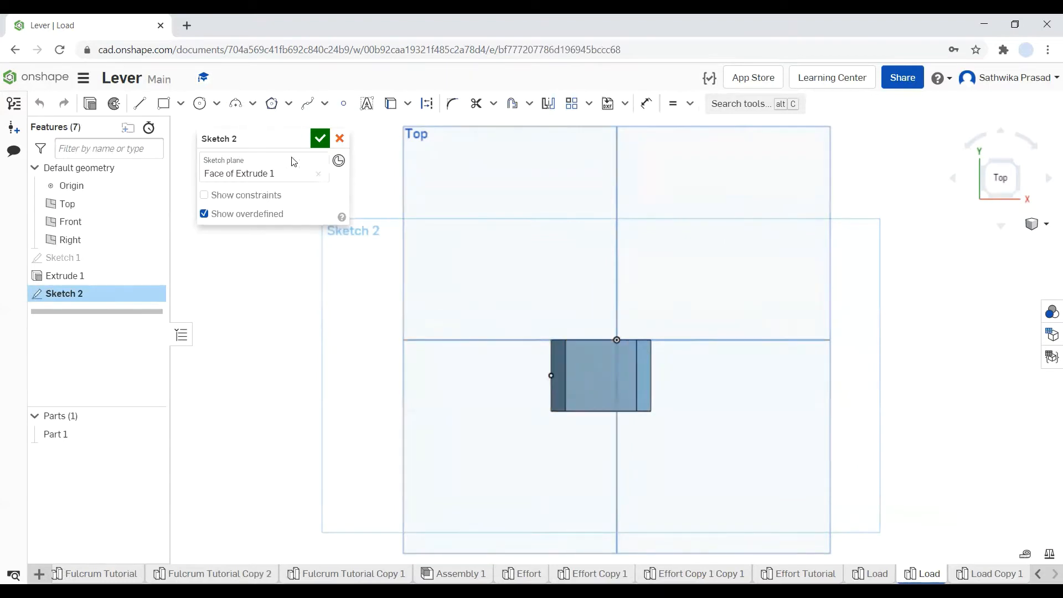
click(146, 108)
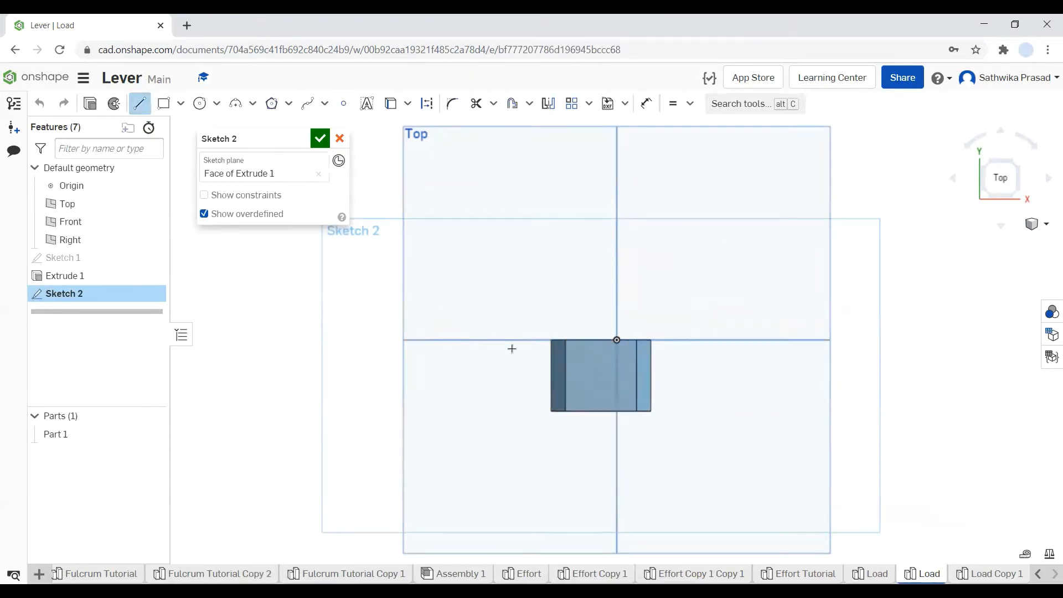
Step: Draw a horizontal line 25 mm long across the middle of the block's upper face, between its two side edges
click(566, 375)
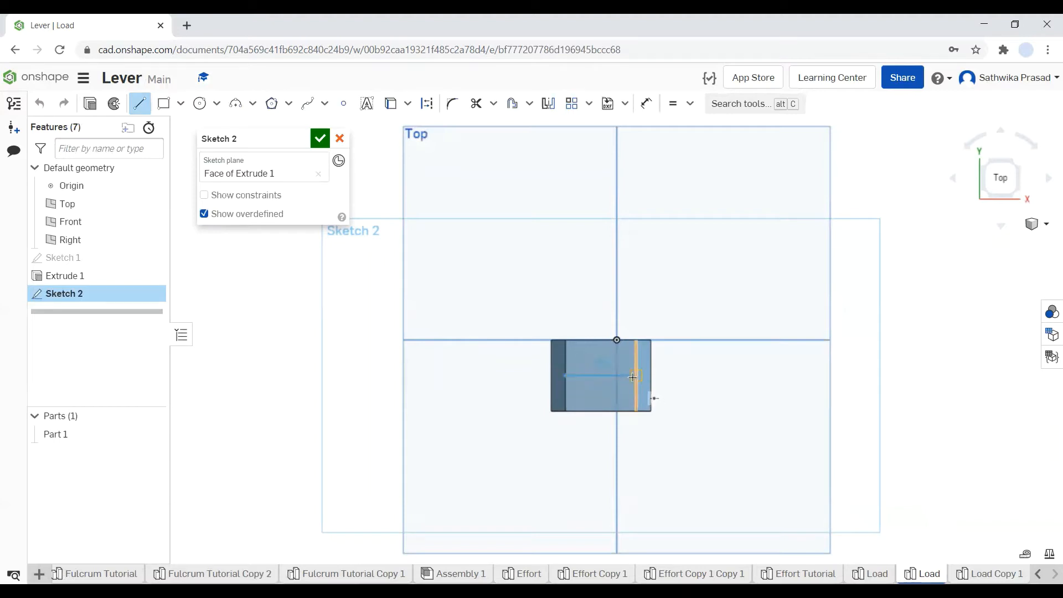
click(633, 376)
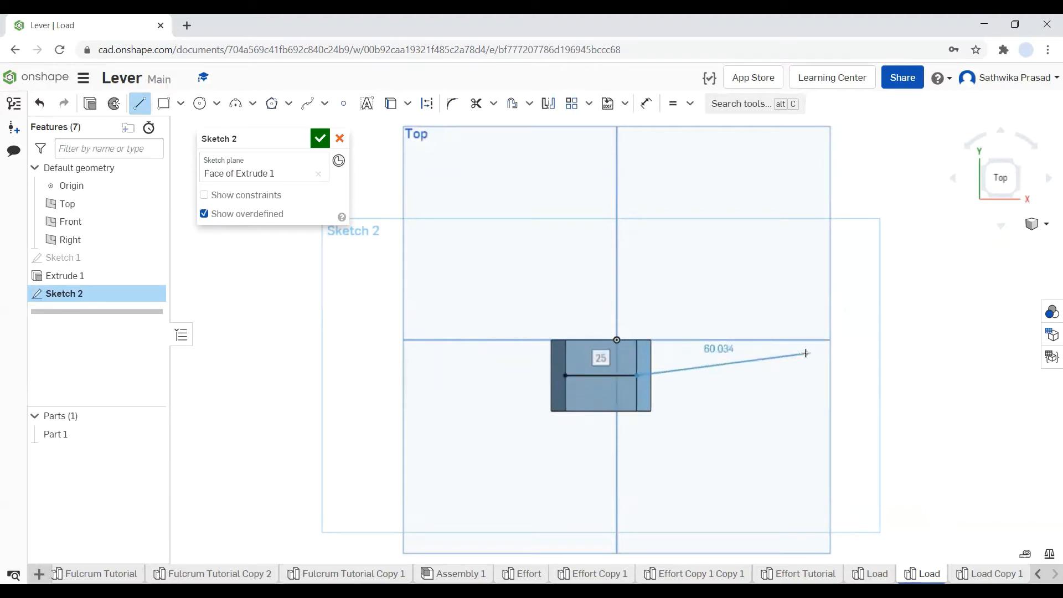
key(Escape)
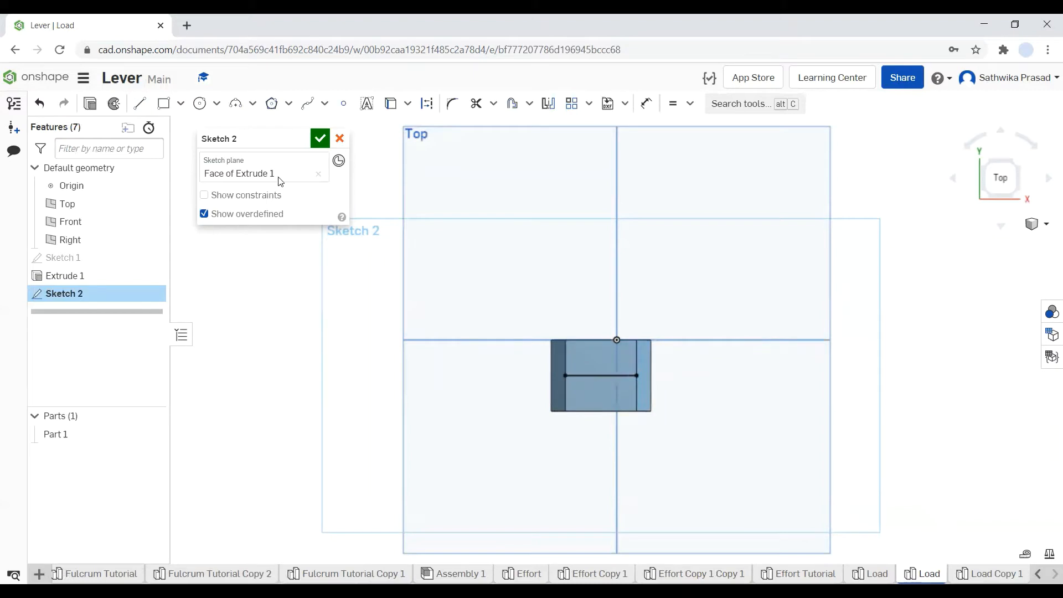
Step: Sketch two circles centred on the horizontal line, a smaller one near its left end and a larger one directly below the origin
click(198, 105)
click(581, 376)
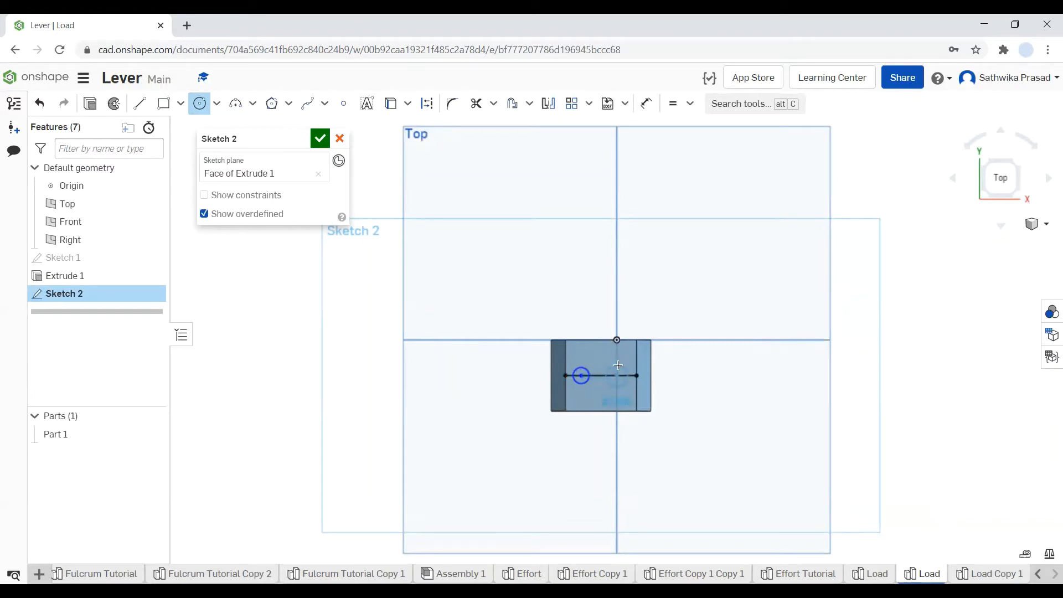
click(618, 365)
key(Escape)
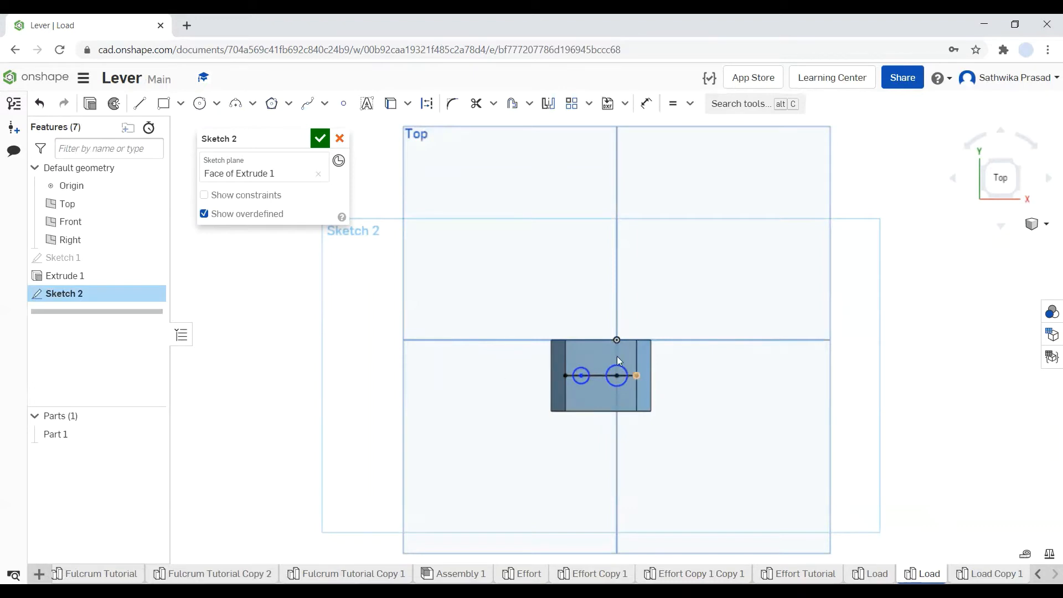
Step: Dimension the left-hand circle with a diameter of 3 mm
click(647, 103)
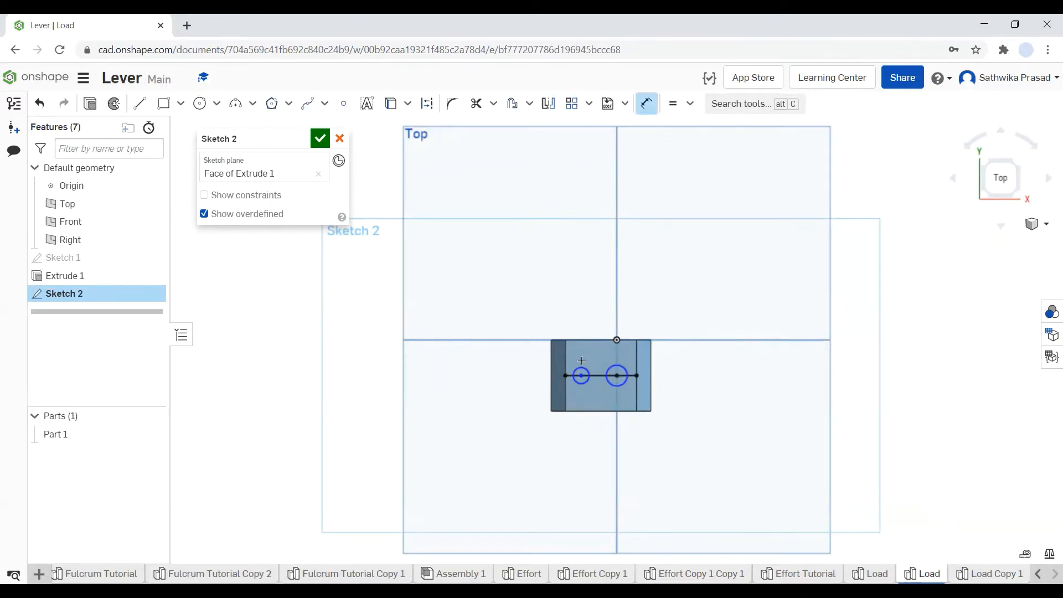
click(586, 368)
click(596, 357)
text(3)
key(Return)
Step: Apply an equal constraint between the 3 mm circle and the larger circle
scroll(566, 389, up, 5)
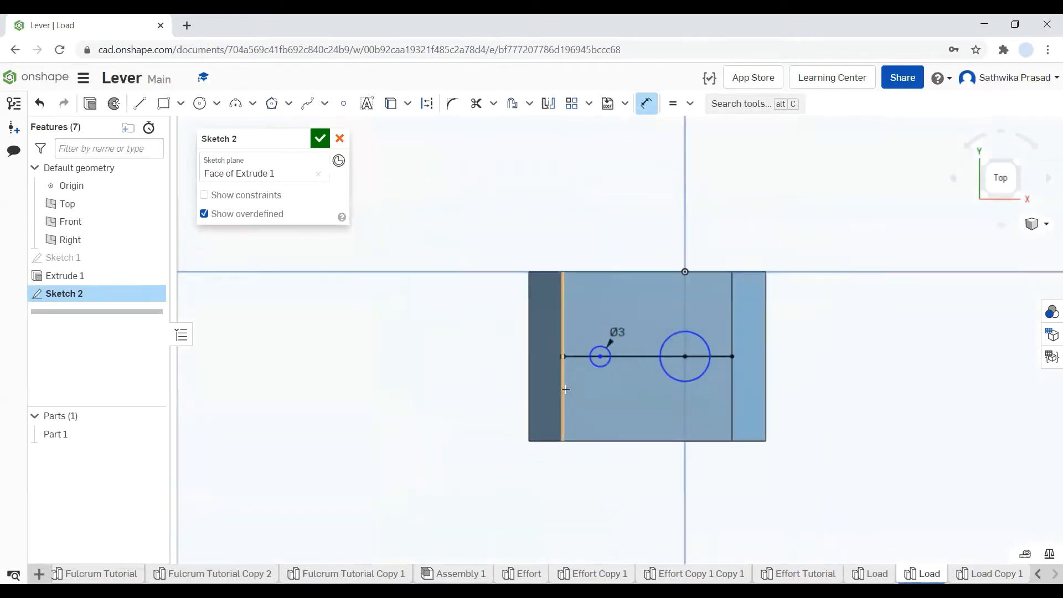
scroll(566, 389, up, 4)
scroll(562, 387, down, 2)
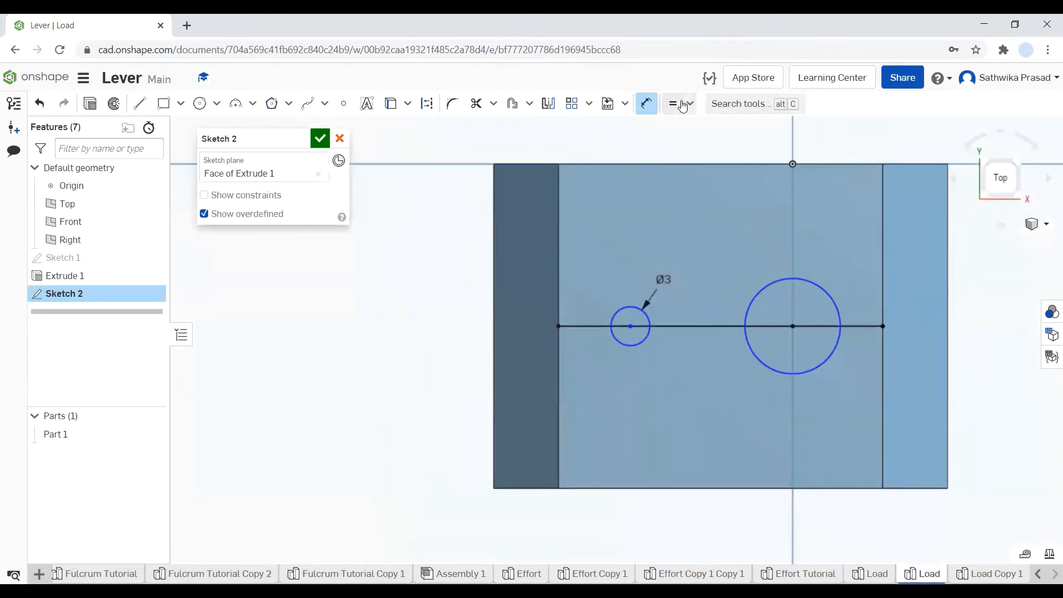
click(681, 105)
click(643, 341)
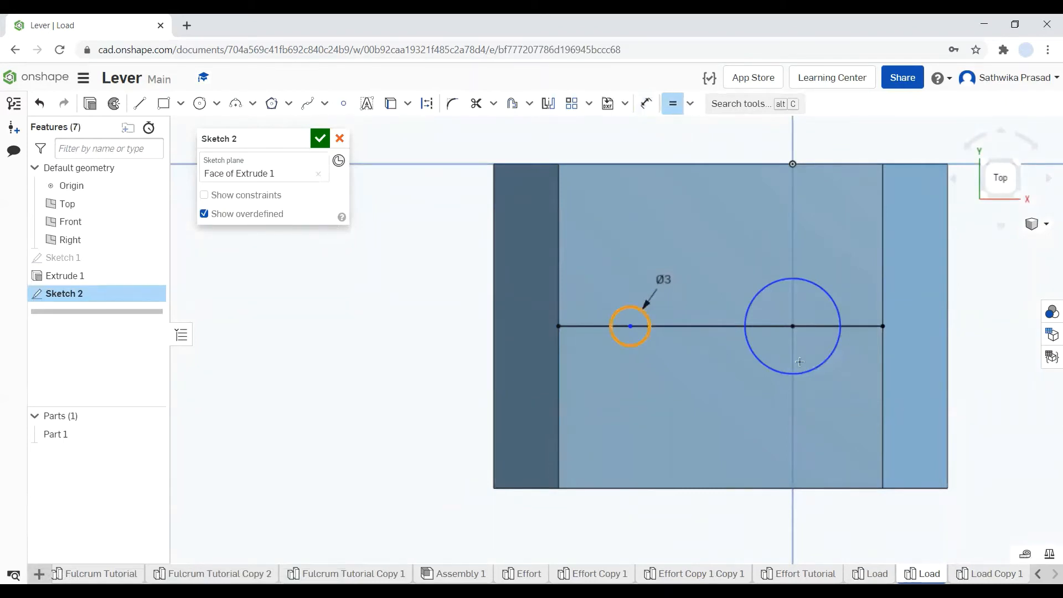
click(800, 372)
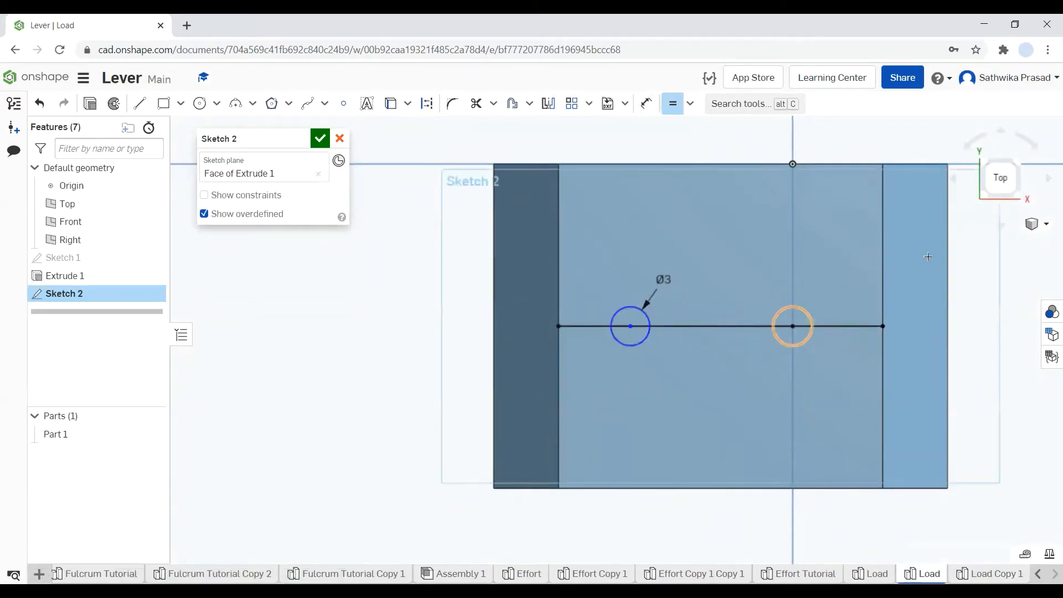
key(Escape)
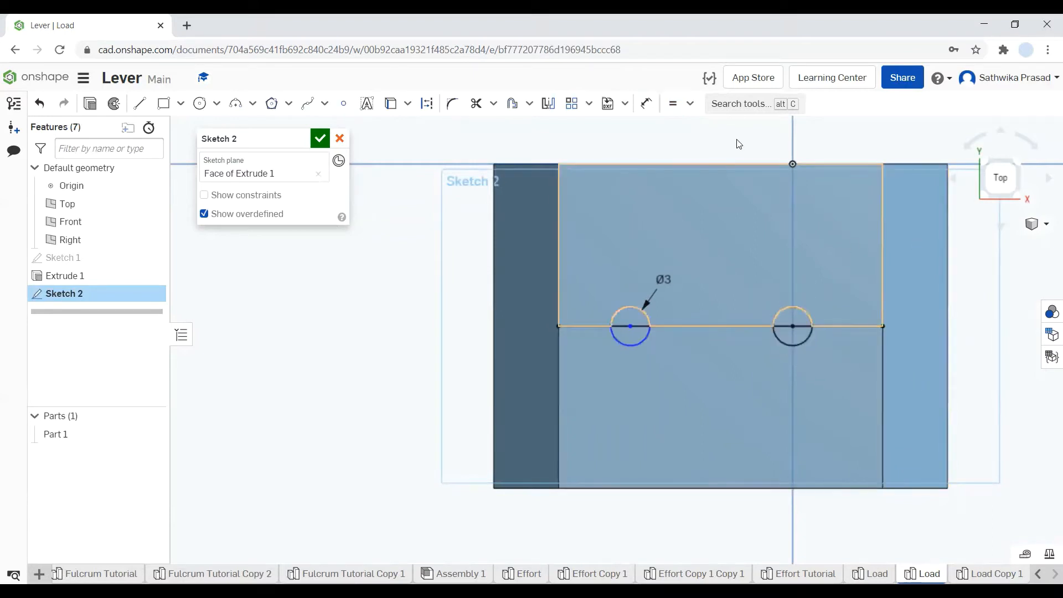
click(646, 103)
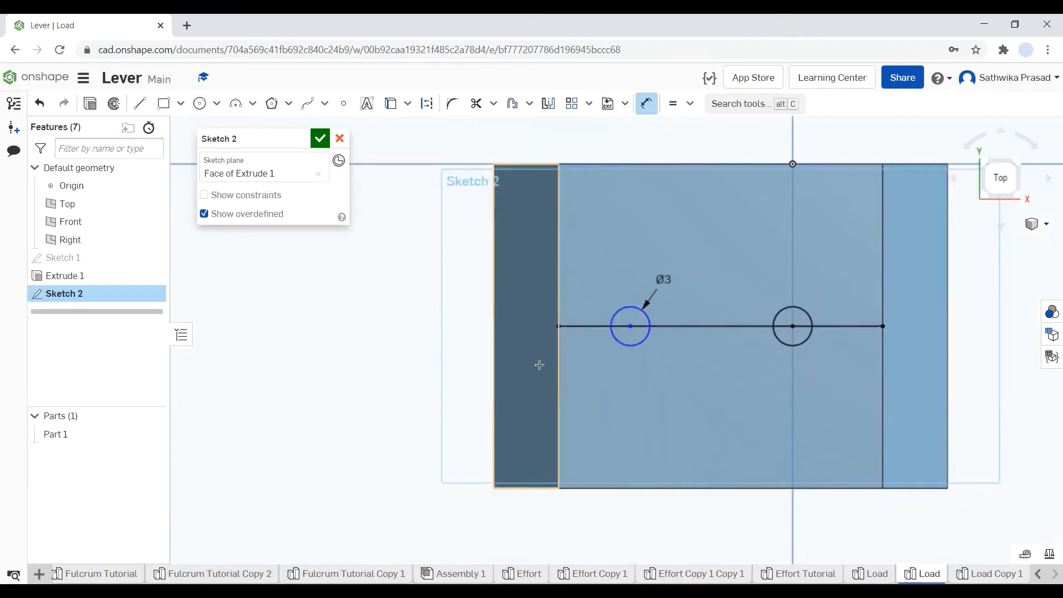
click(560, 363)
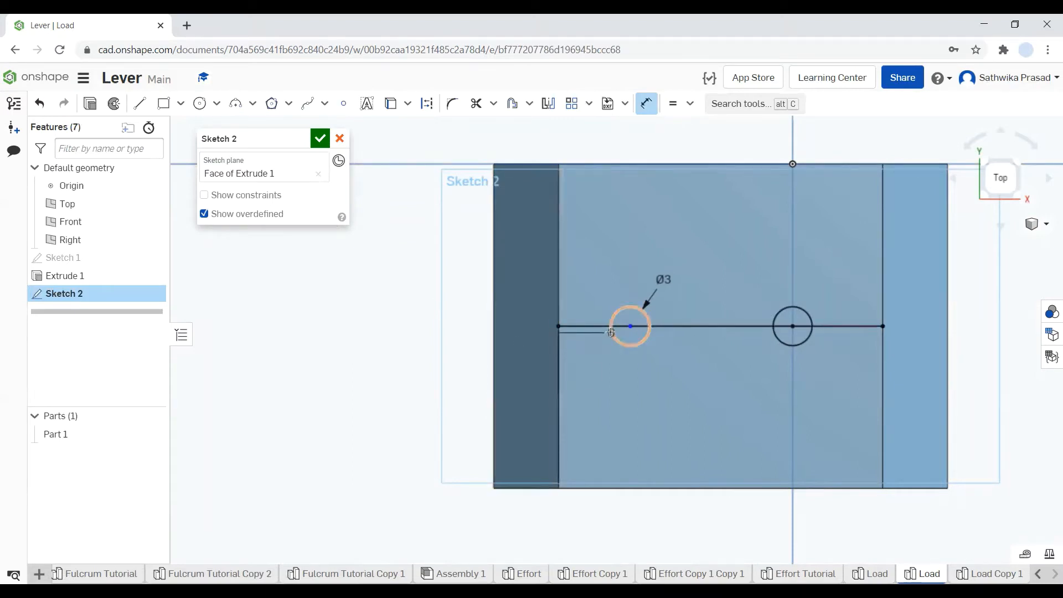
click(611, 333)
key(Escape)
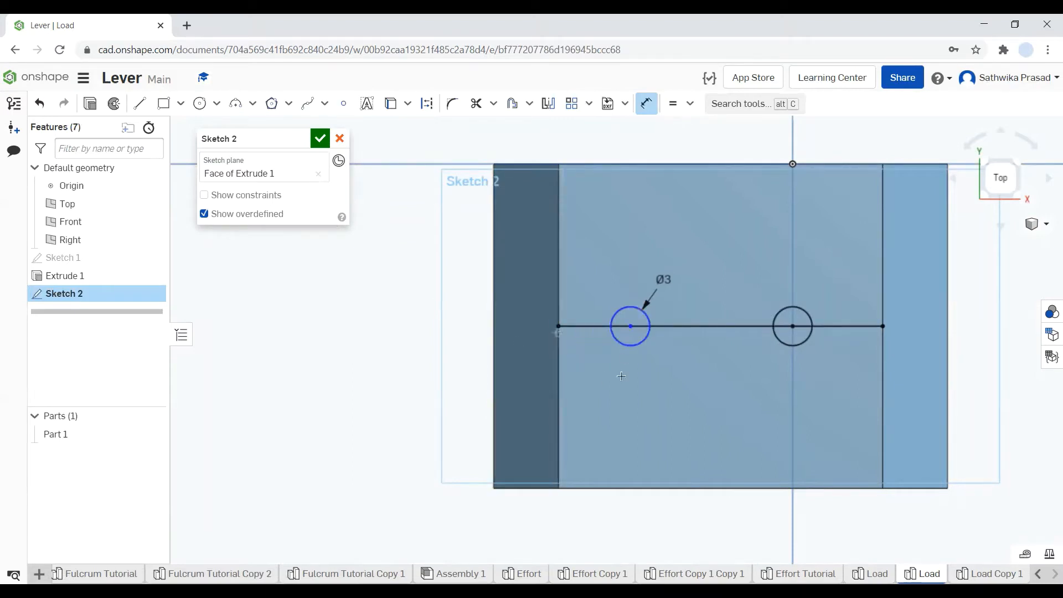
key(Escape)
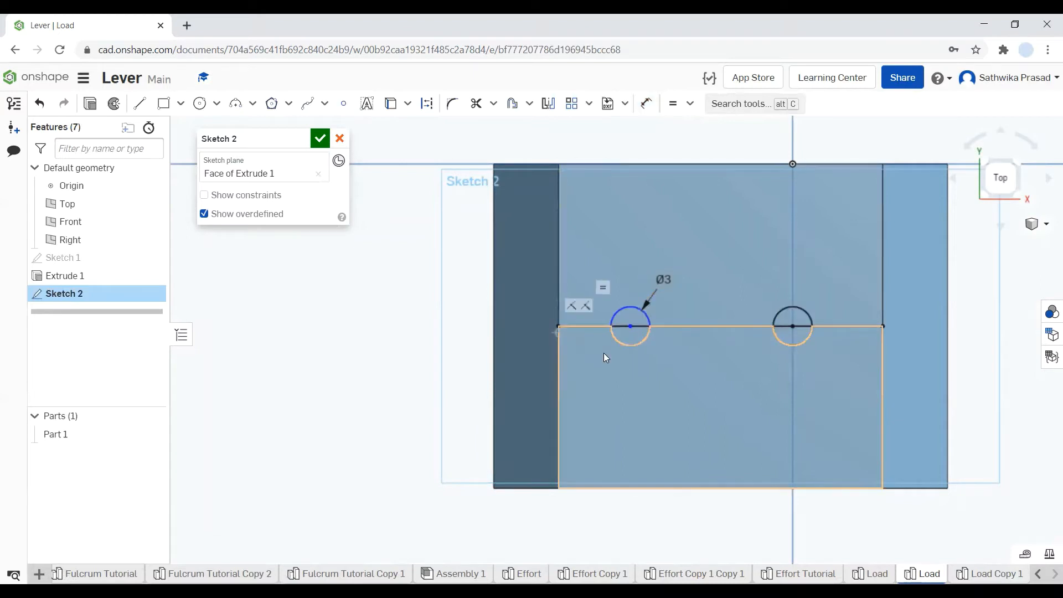
Step: Dimension the gap between the upper face's left edge and the near side of the left-hand circle as 3 mm
click(646, 103)
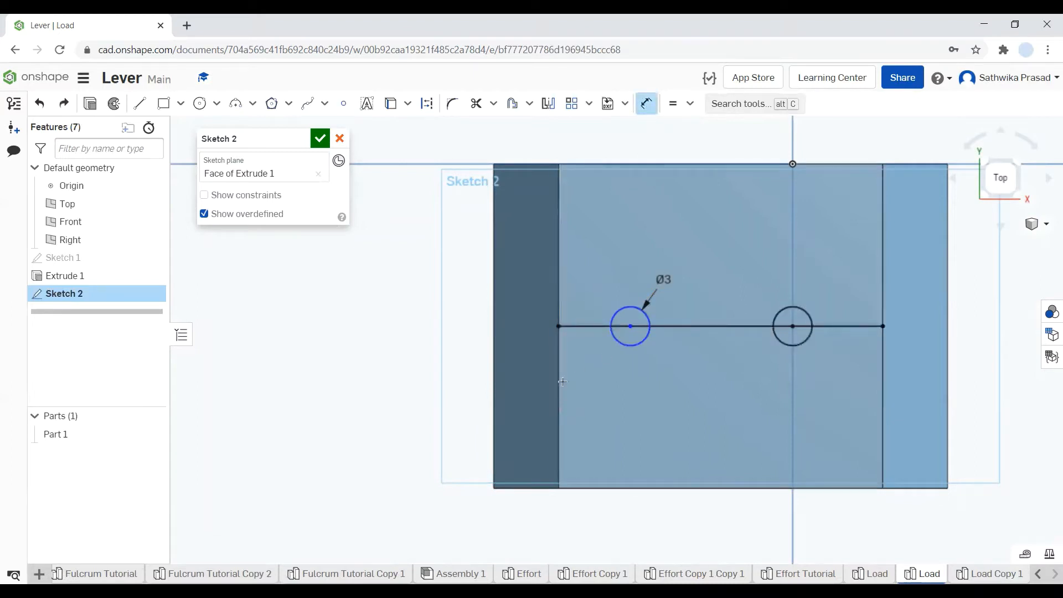
click(559, 373)
click(616, 339)
click(594, 367)
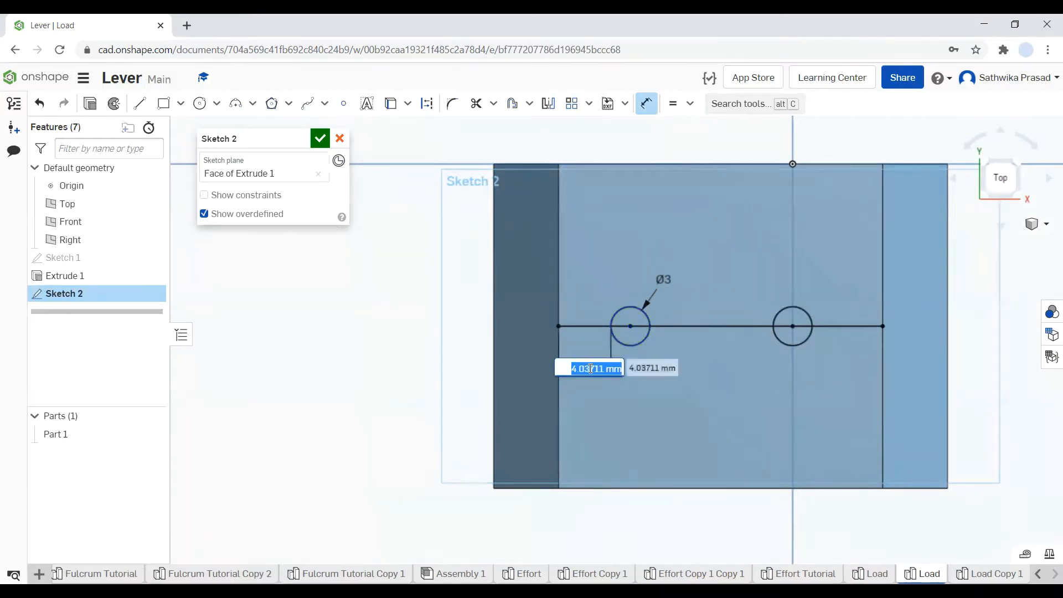
text(2)
key(Return)
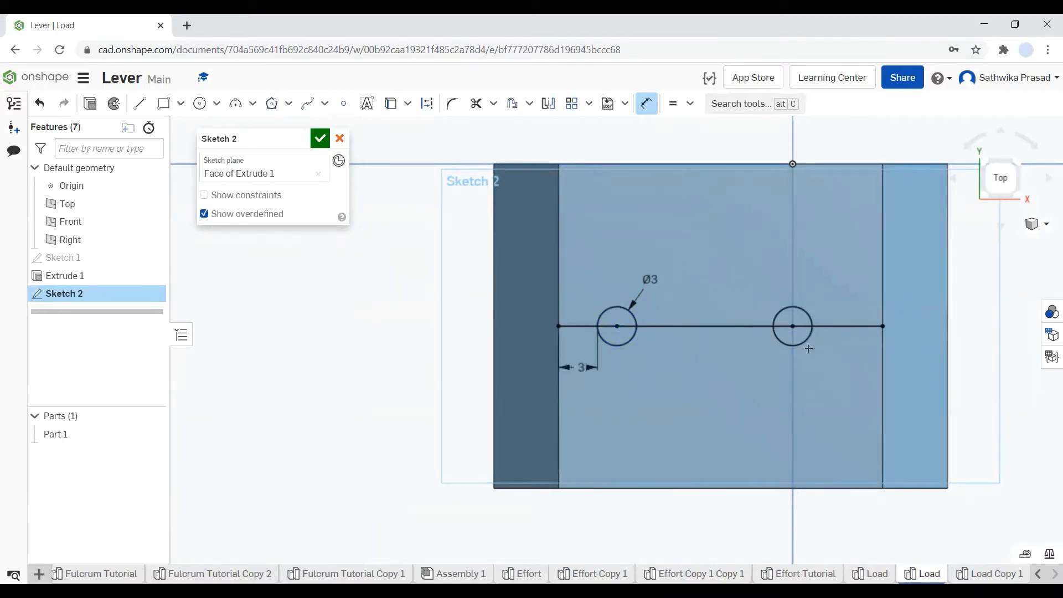
Step: Try to dimension the gap between the right-hand circle and the face's right edge as 3 mm, and undo it
click(812, 329)
click(883, 341)
click(856, 356)
key(Return)
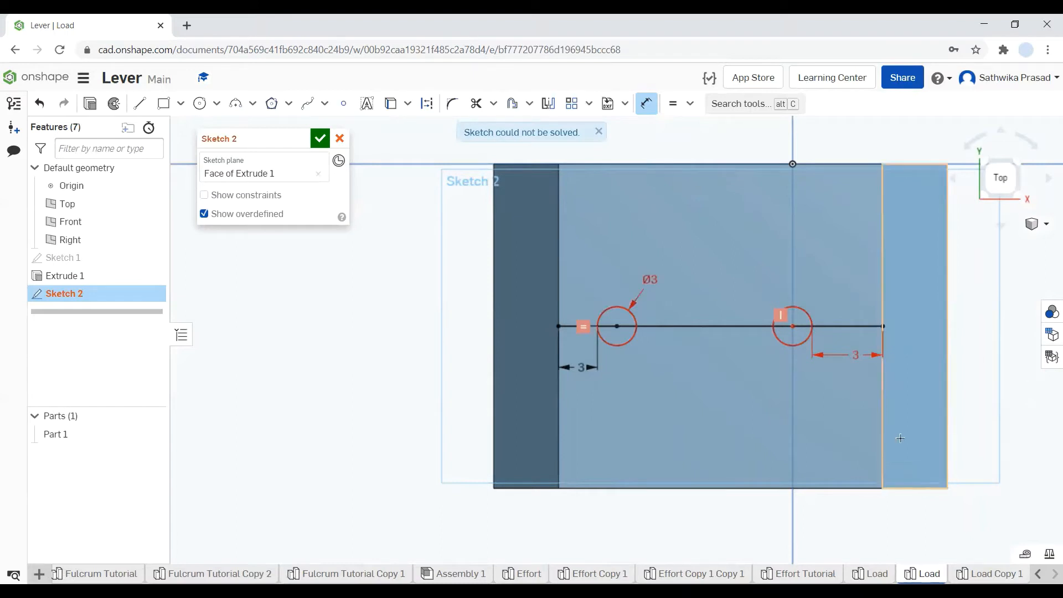
key(Escape)
key(ctrl+z)
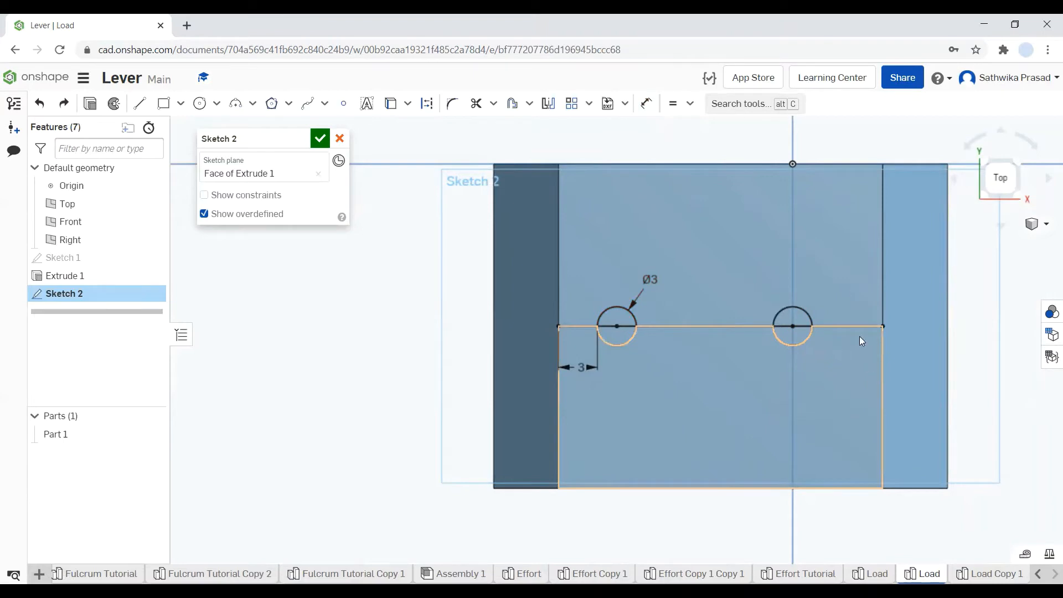
click(673, 103)
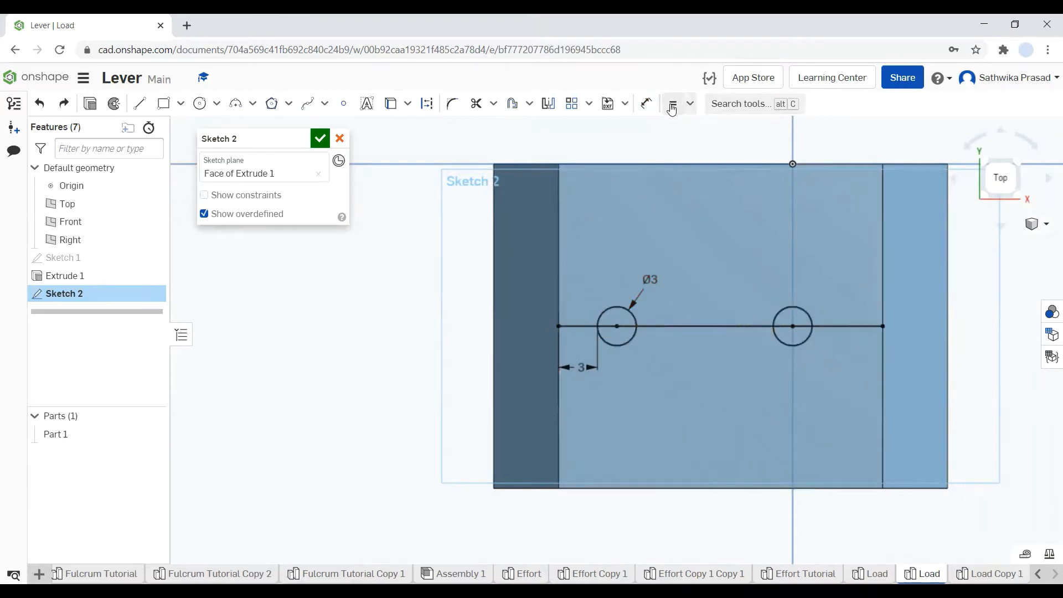
click(807, 340)
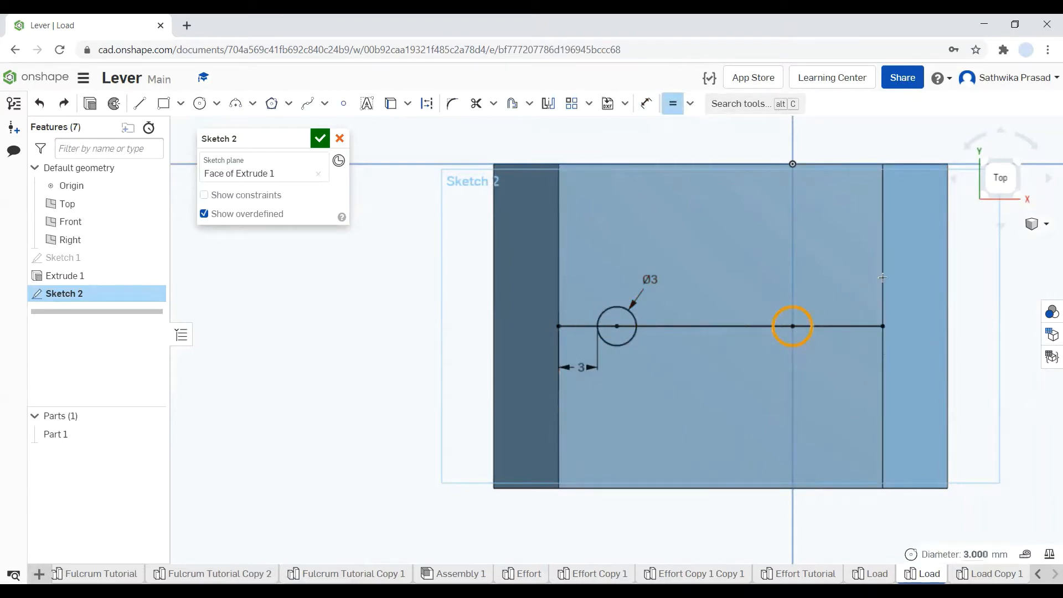
click(889, 257)
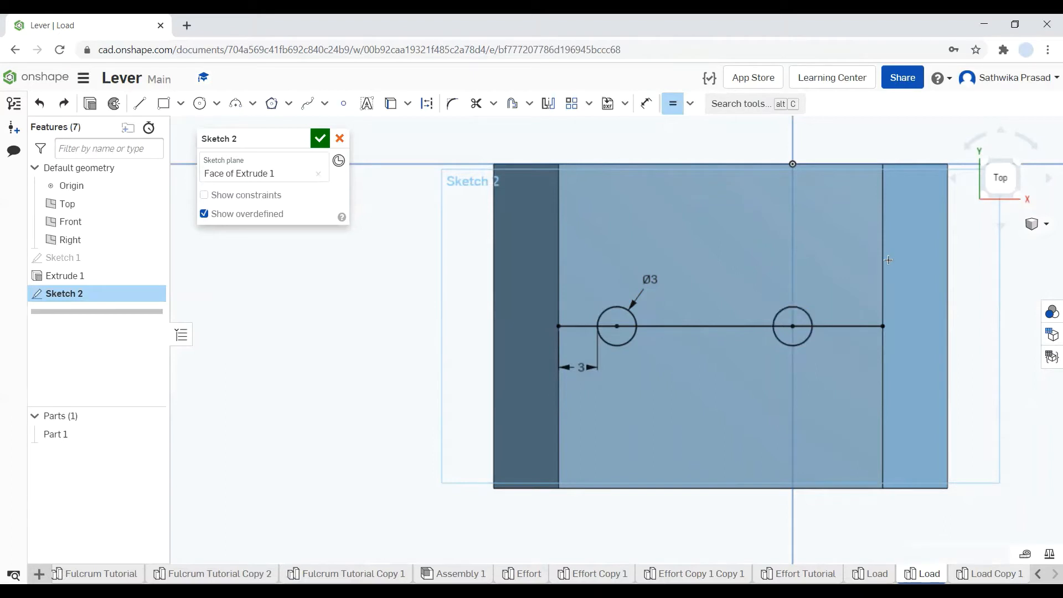
click(871, 287)
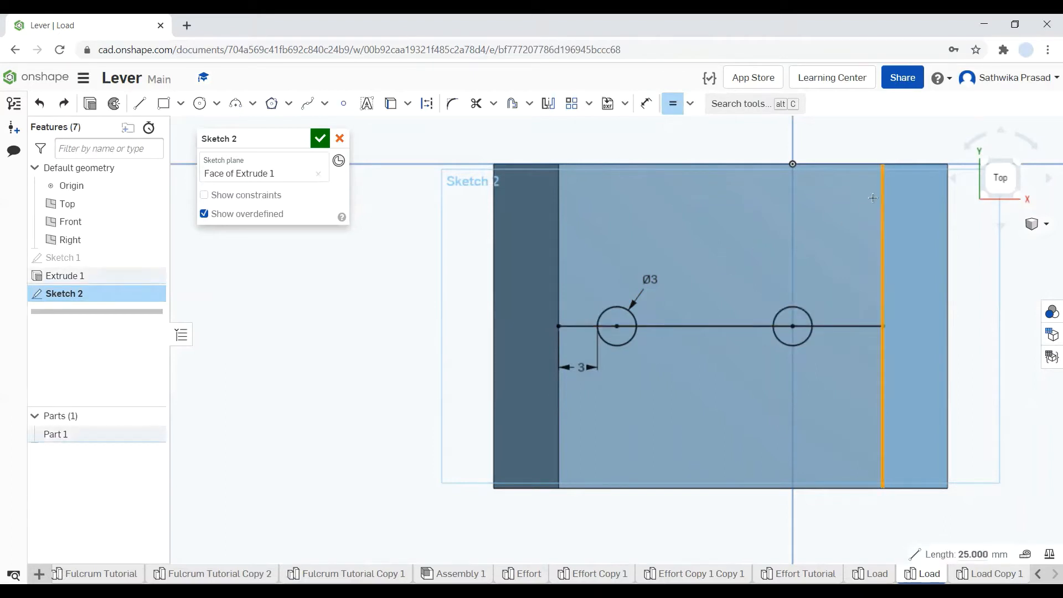
key(Escape)
Step: Retry the 3 mm dimension from the right-hand circle's near side to the face's right edge, and undo it again
click(646, 103)
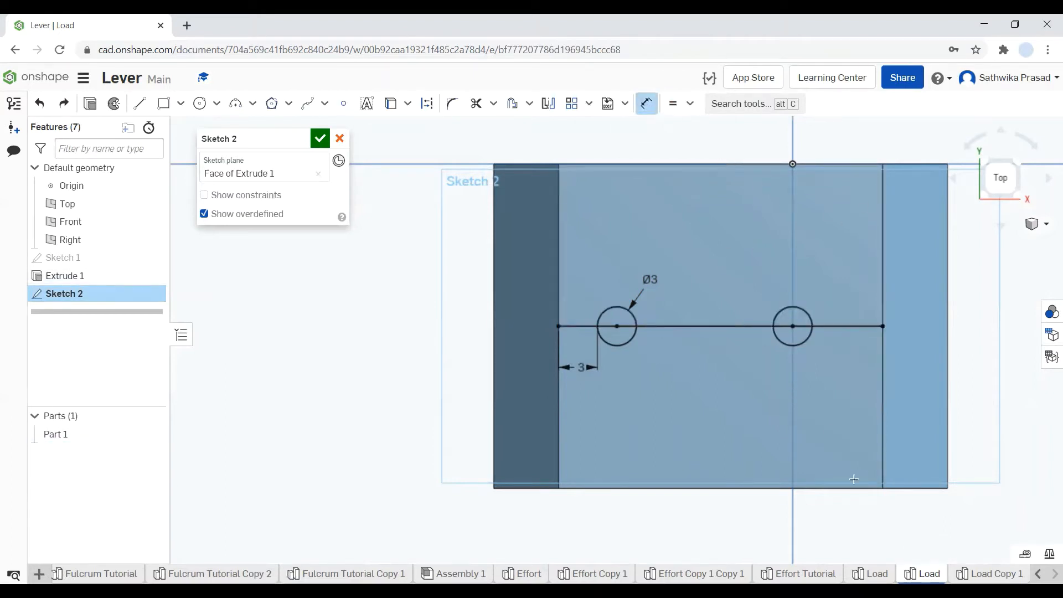
click(806, 343)
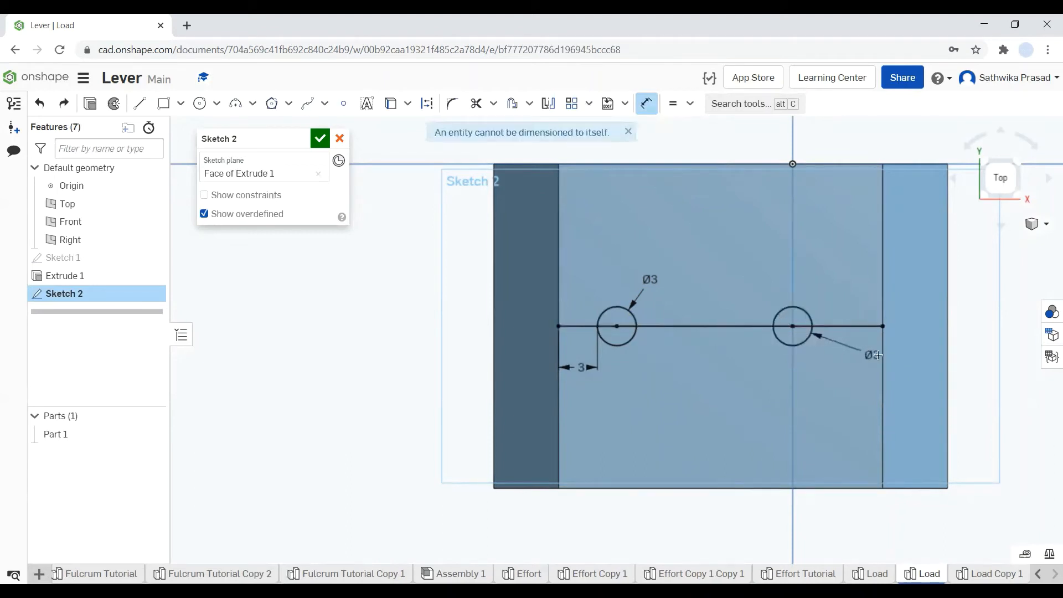
click(883, 354)
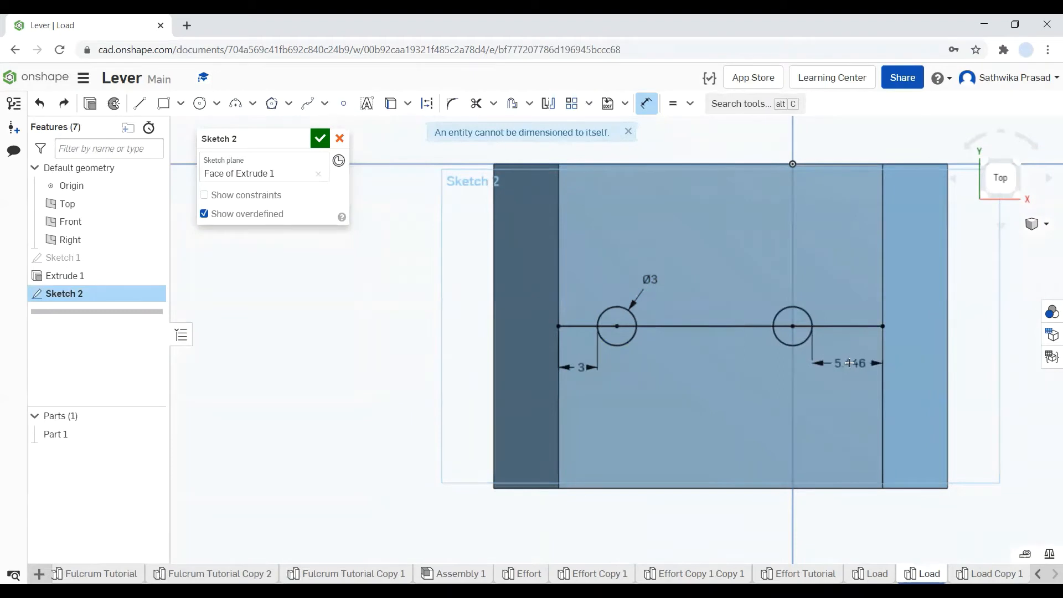
click(850, 363)
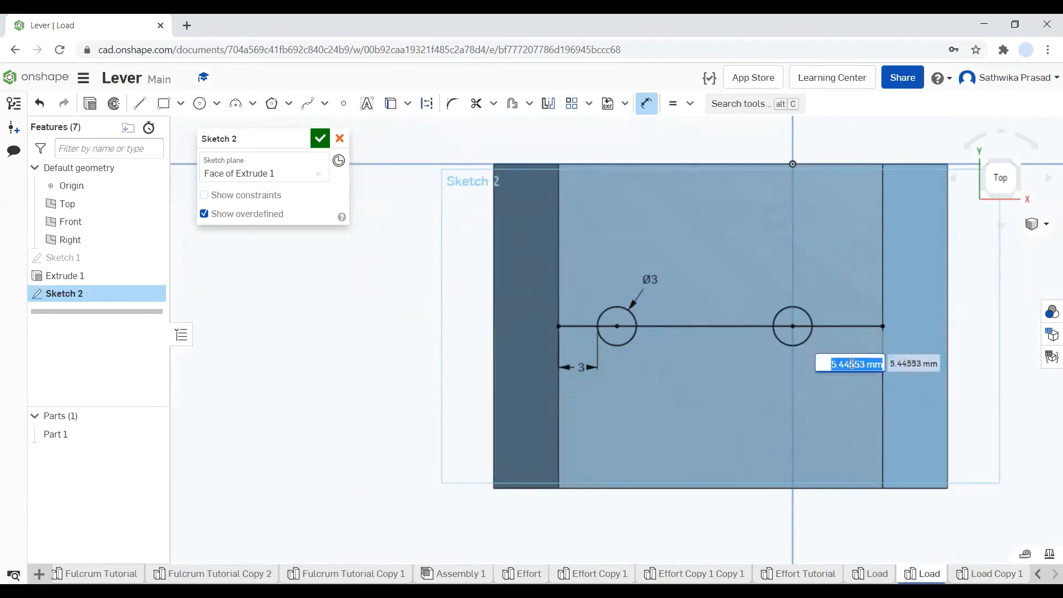
text(3)
key(Return)
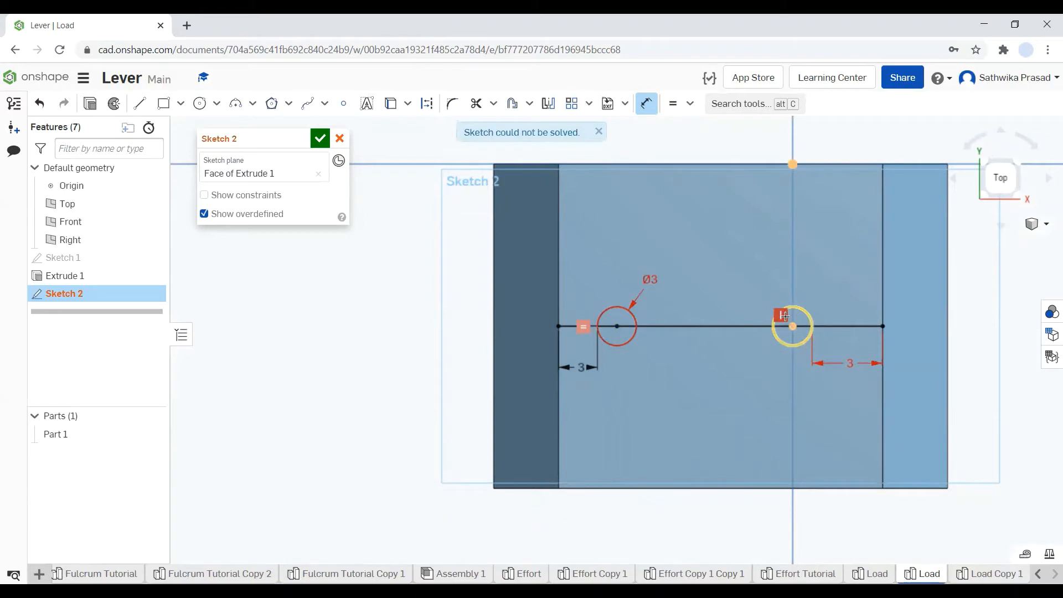
key(Escape)
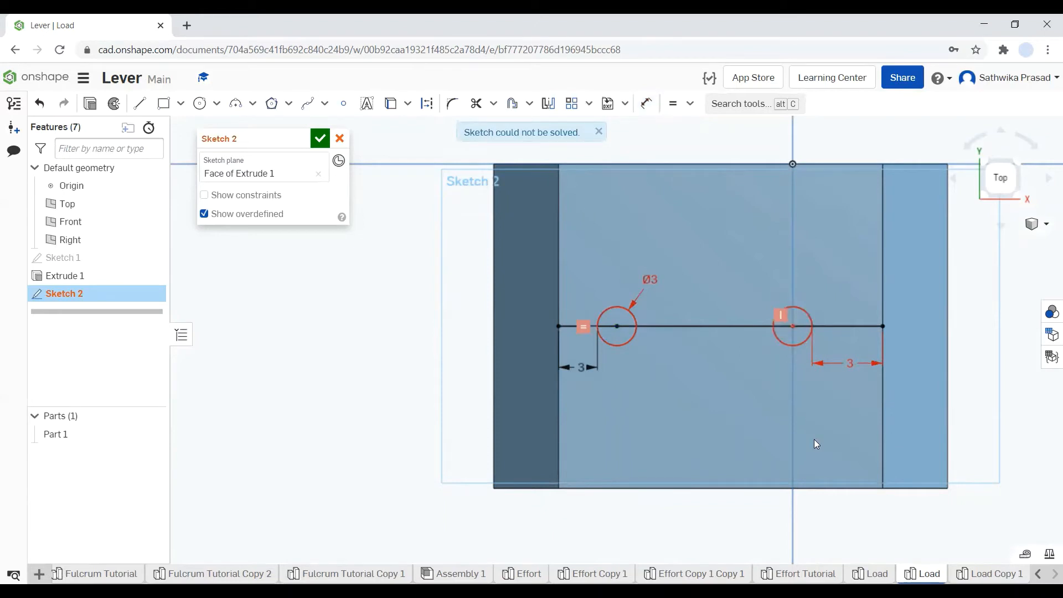
key(ctrl+z)
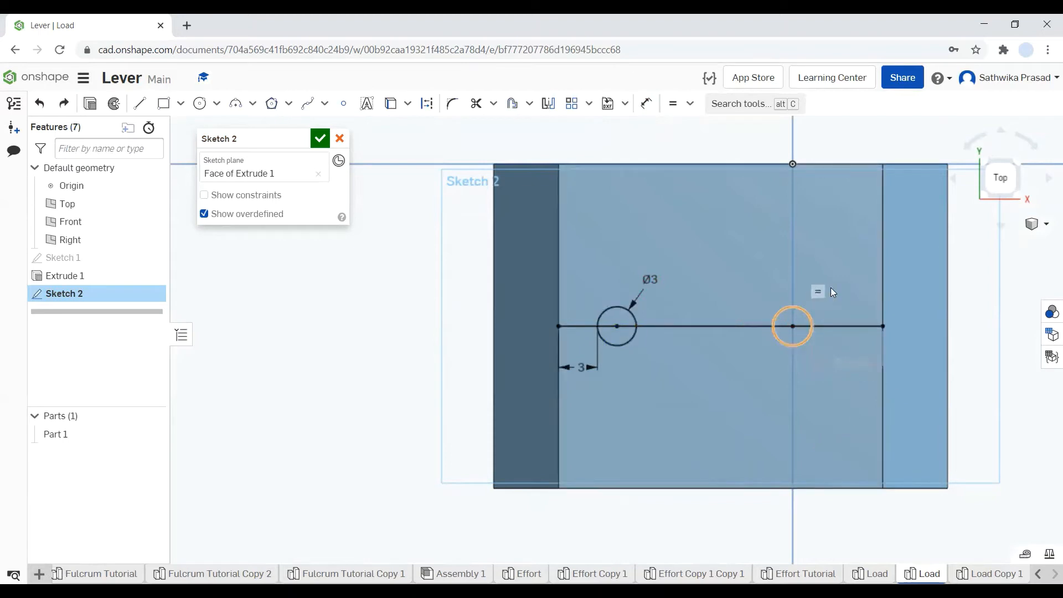
Step: Delete the constraint holding the right-hand circle's centre in place, and activate the Dimension tool
right_click(806, 312)
click(773, 294)
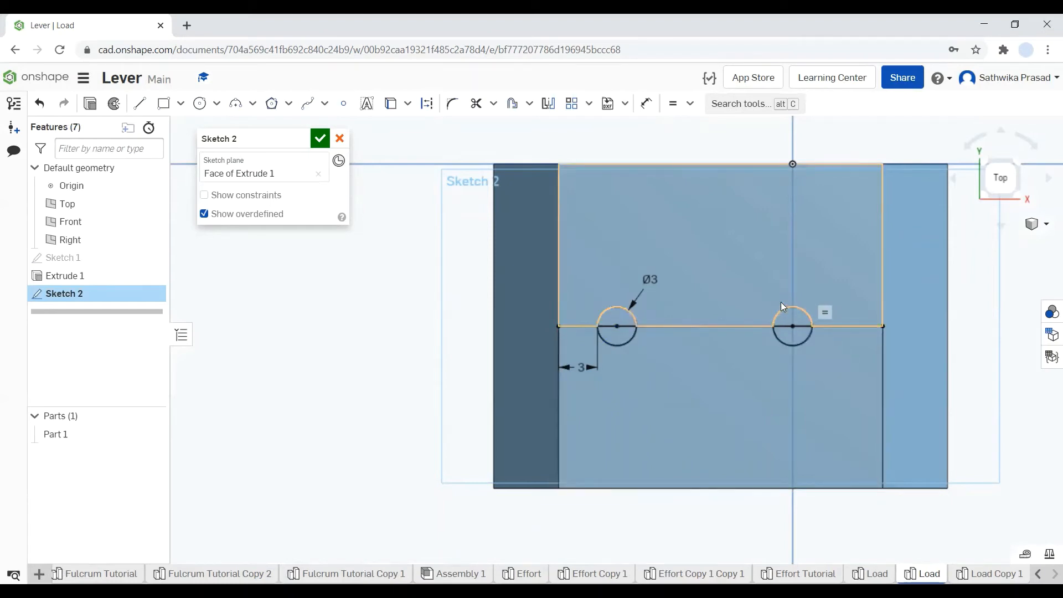
right_click(781, 331)
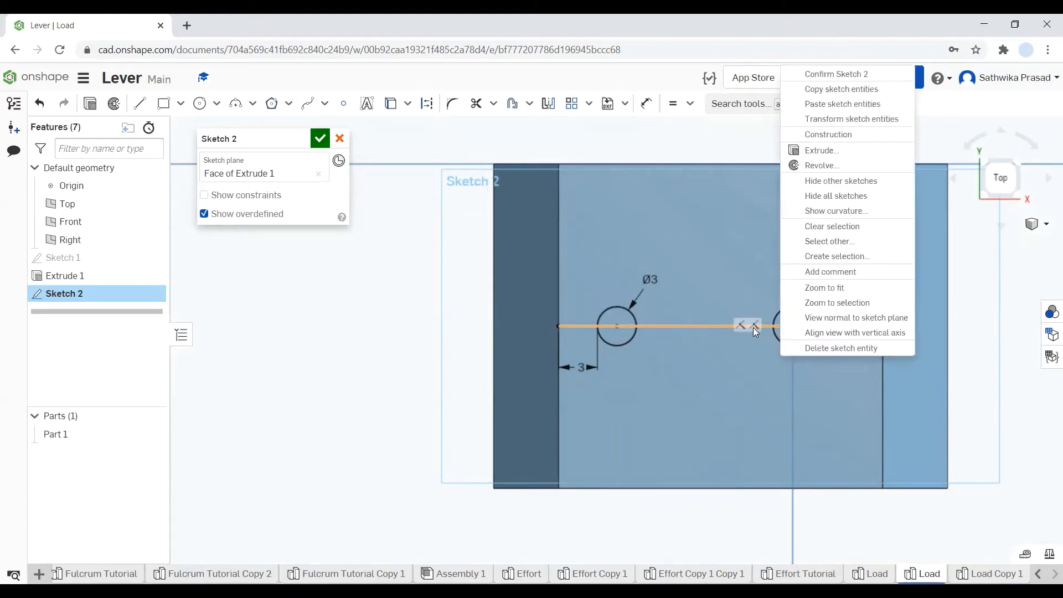
right_click(754, 328)
click(753, 327)
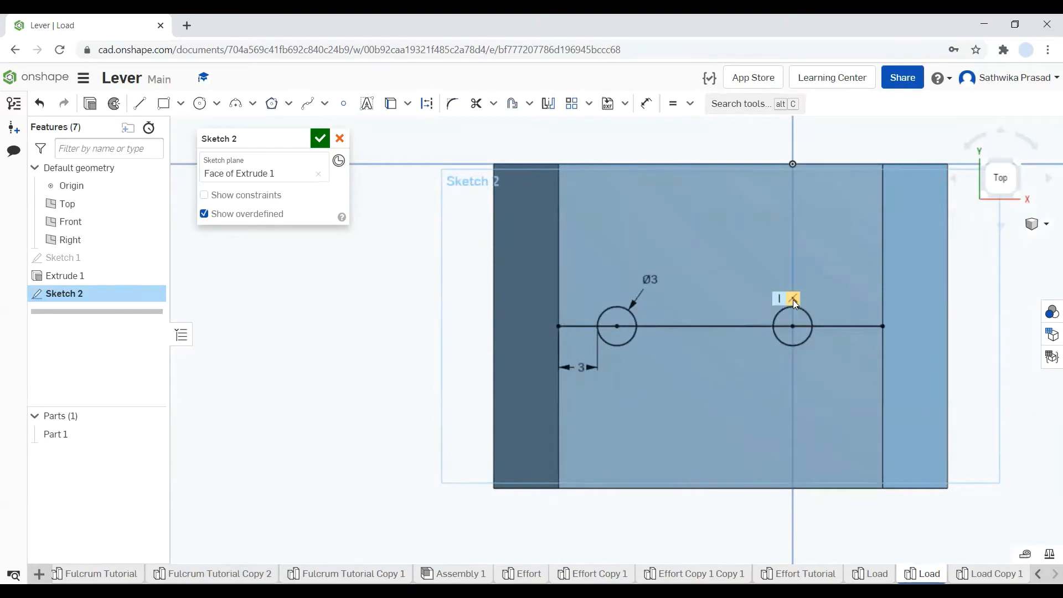
right_click(793, 300)
click(854, 433)
click(646, 104)
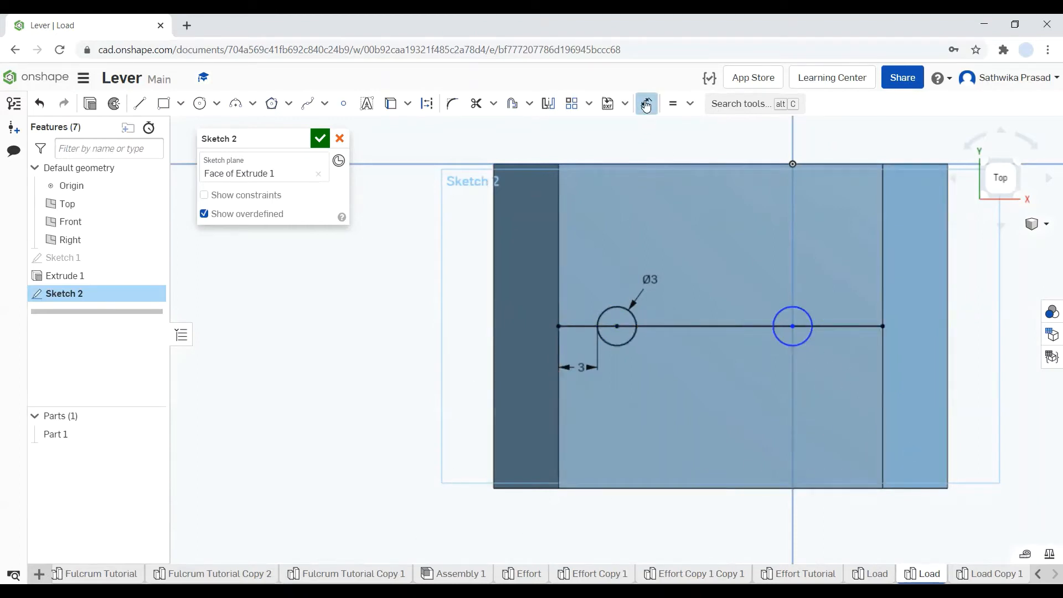
Step: Try the 3 mm dimension between the right-hand circle and the face's right edge with the centre unconstrained, and undo it
click(810, 342)
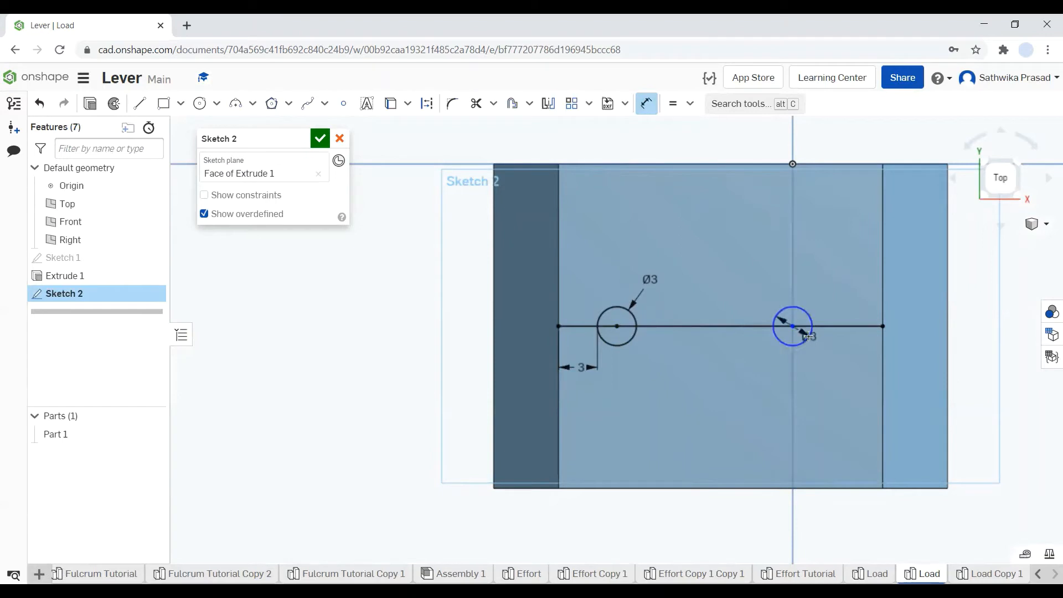
click(883, 343)
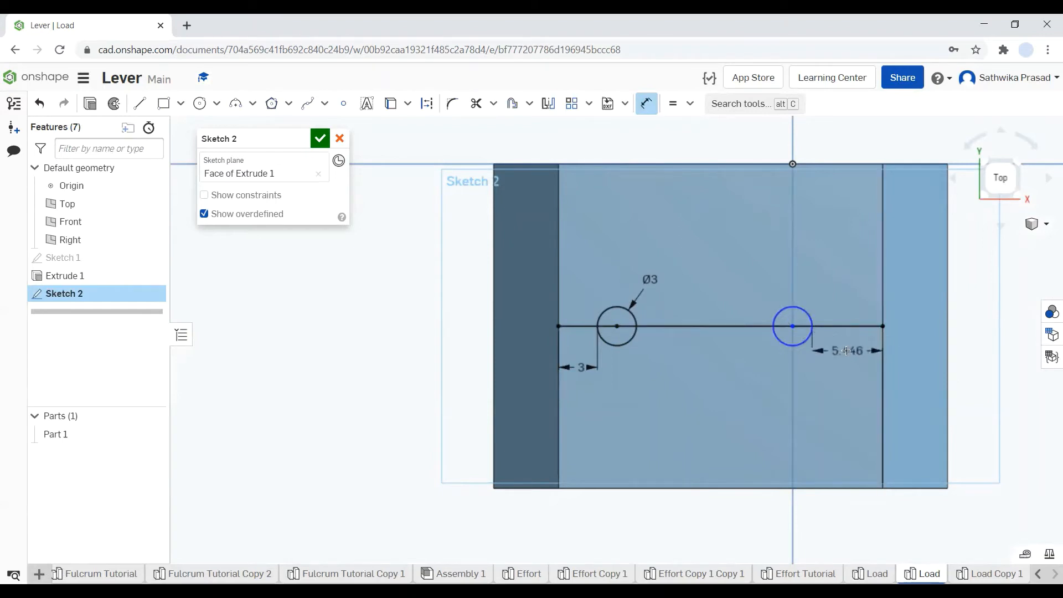
click(847, 351)
key(Return)
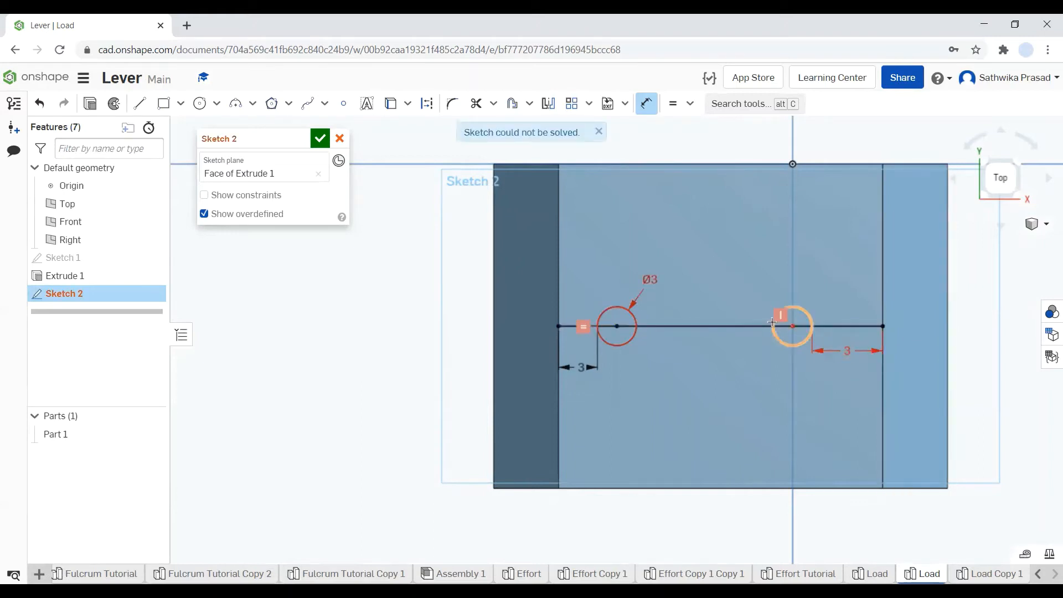
key(Escape)
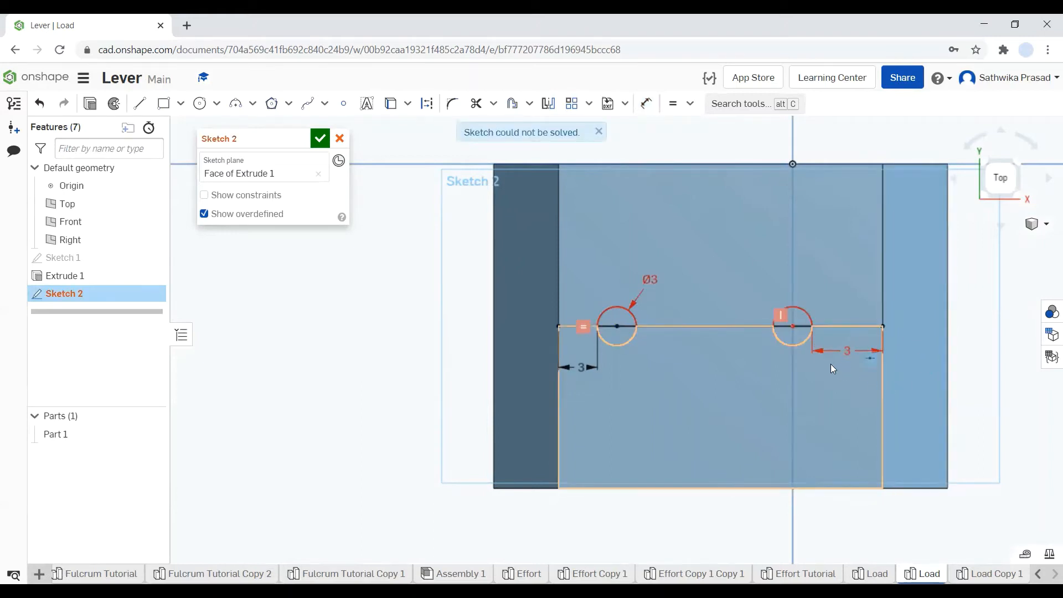
key(ctrl+z)
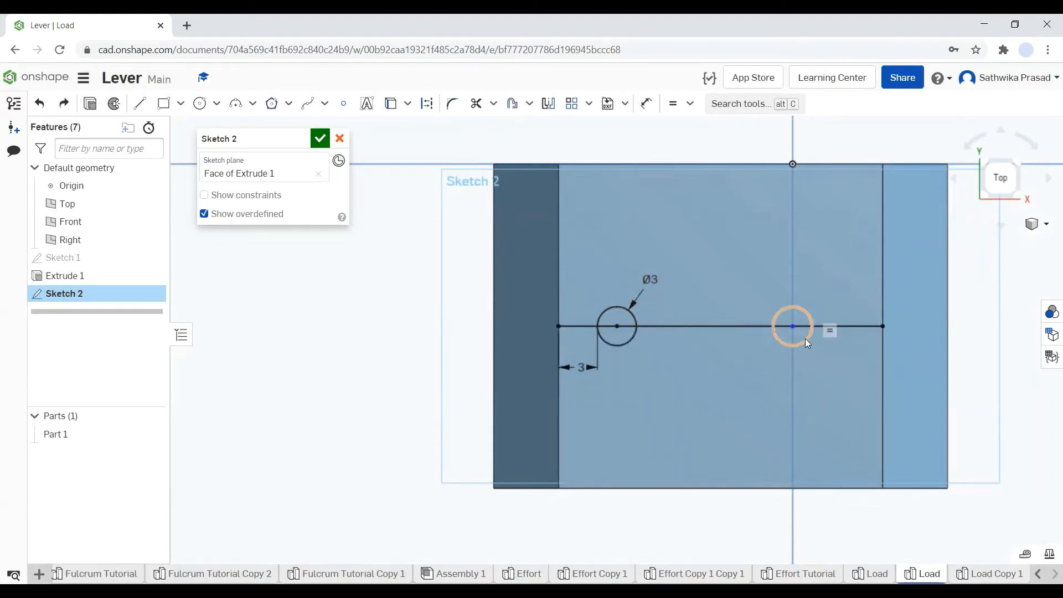
Step: Delete a constraint on the right-hand circle and remove the horizontal line running across the upper face
right_click(771, 303)
click(809, 542)
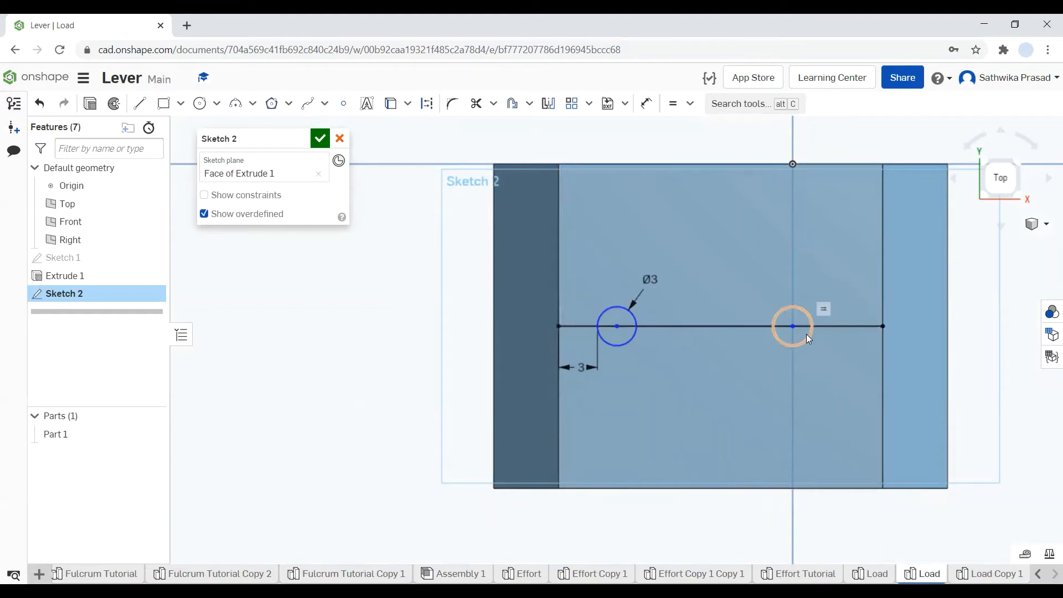
click(760, 326)
key(Delete)
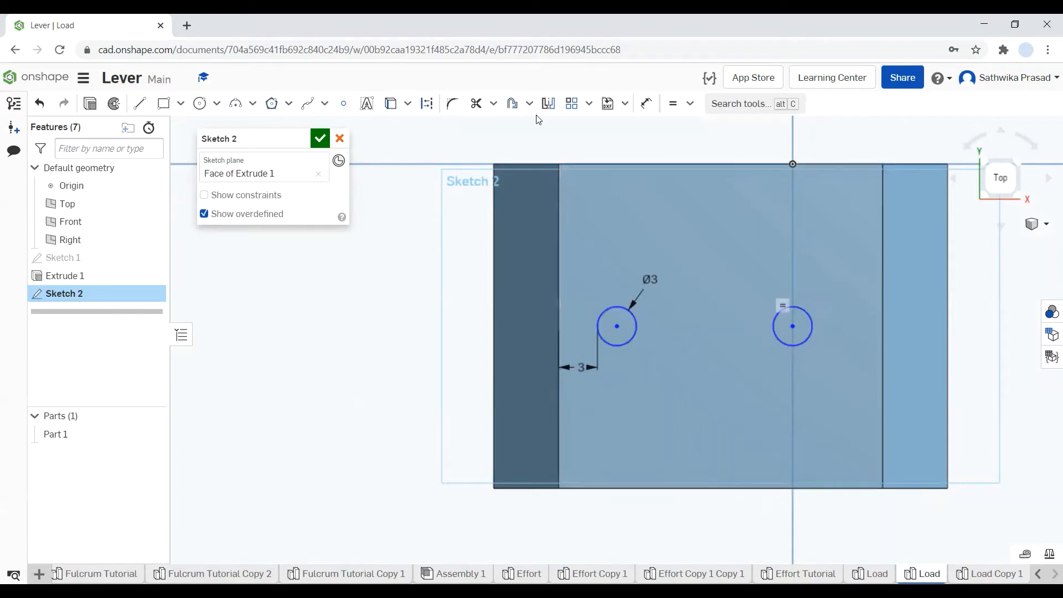
Step: Try to dimension the right-hand circle 3 mm from the midpoint of the face's right edge, and undo the dimension
click(646, 104)
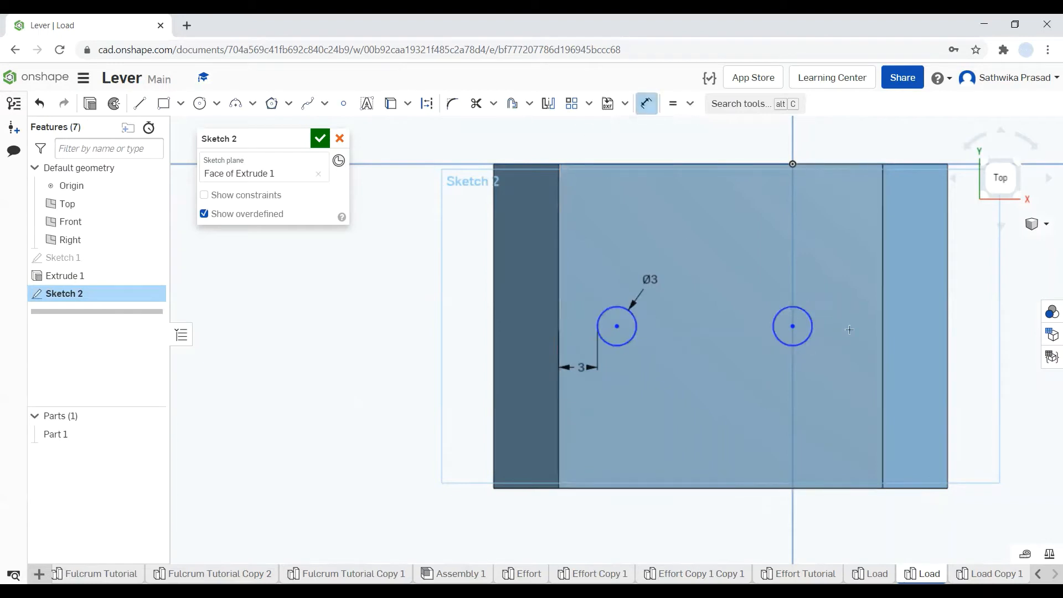
click(812, 332)
click(883, 328)
click(844, 353)
key(Return)
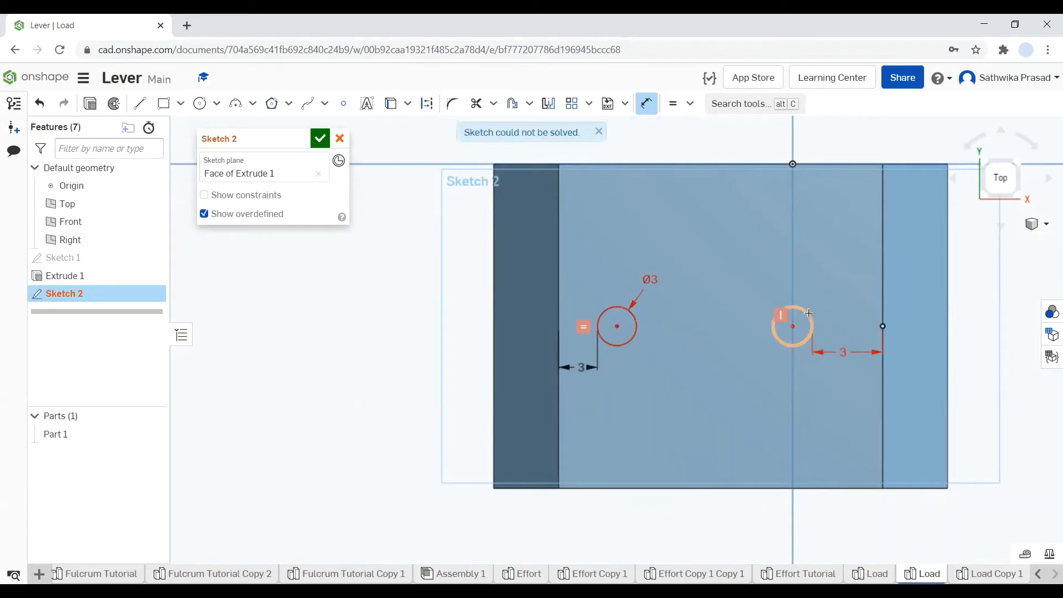
key(Escape)
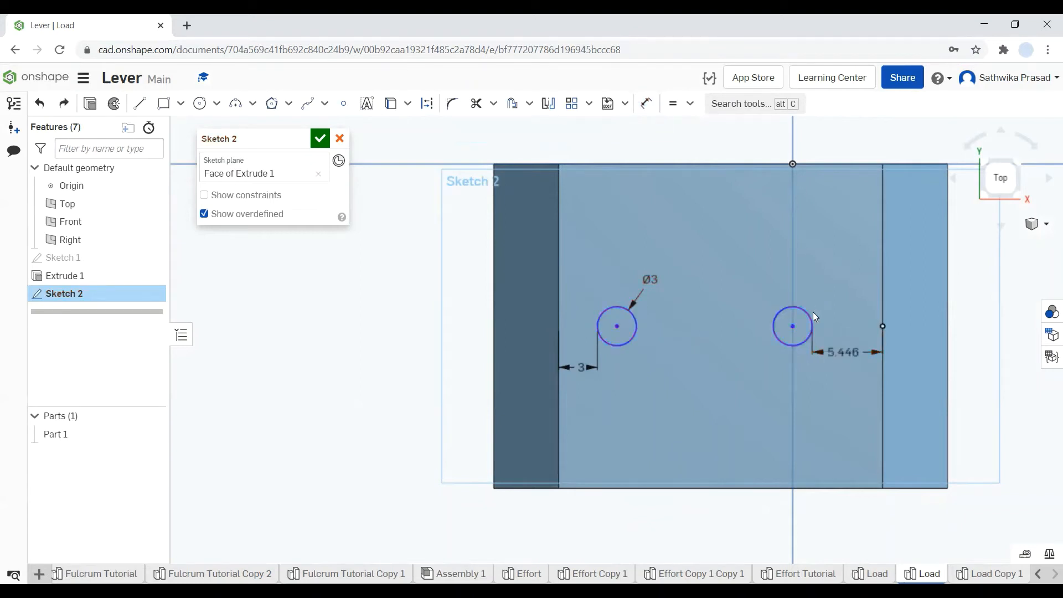
key(ctrl+z)
Step: Delete the right-hand circle from the sketch
click(810, 321)
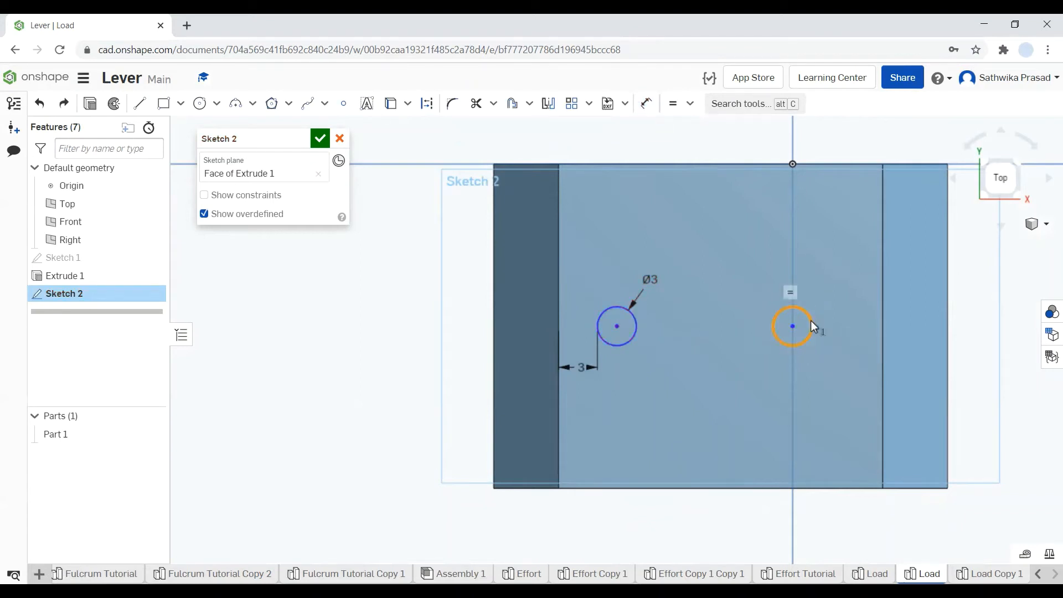
key(d)
click(811, 321)
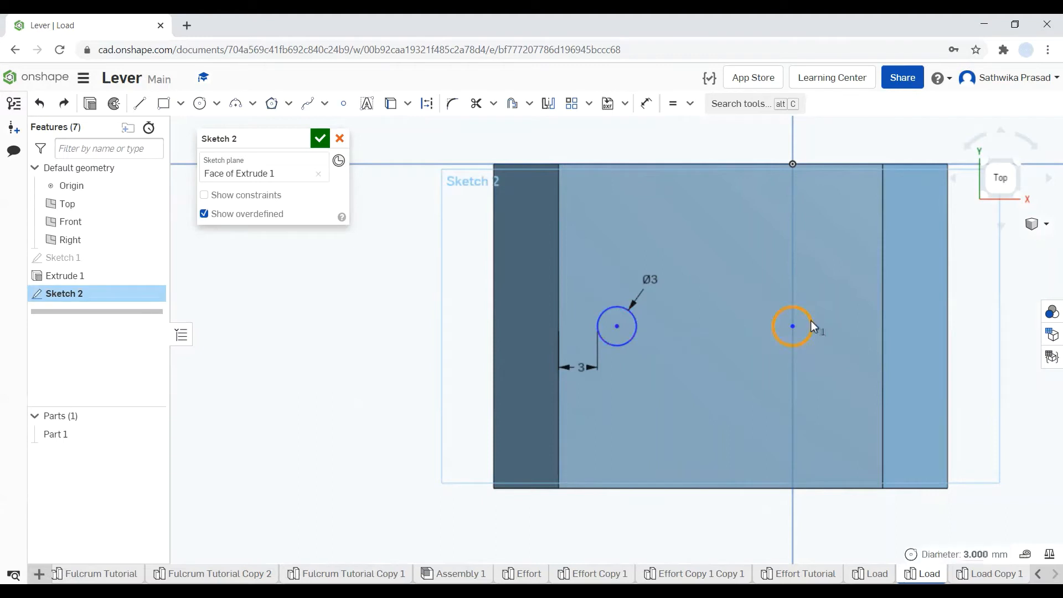
key(Delete)
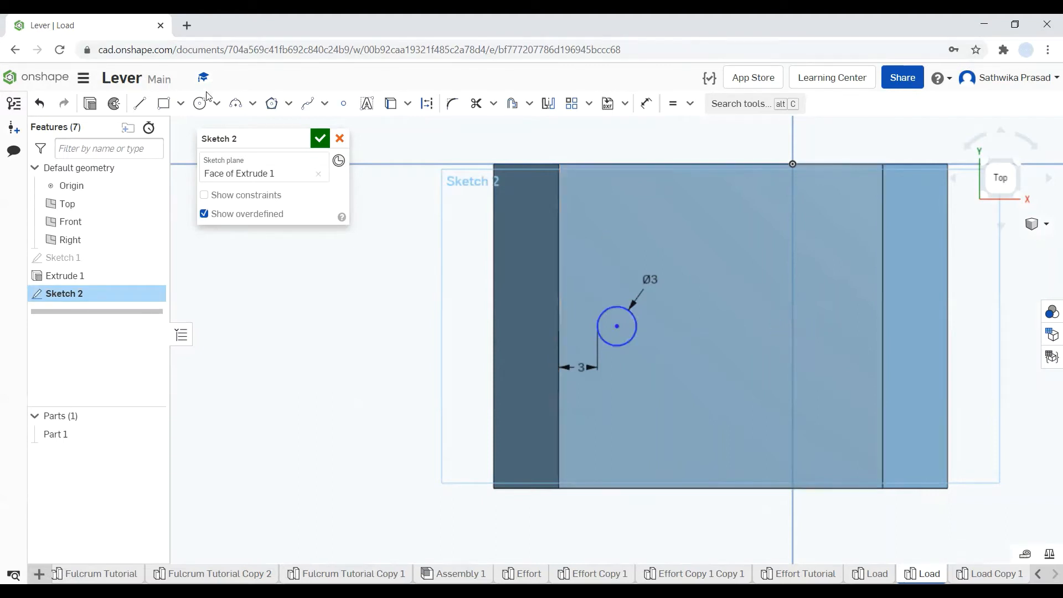
Step: Draw a 25 mm horizontal line across the upper face between the midpoints of its side edges, and make it construction geometry
click(139, 103)
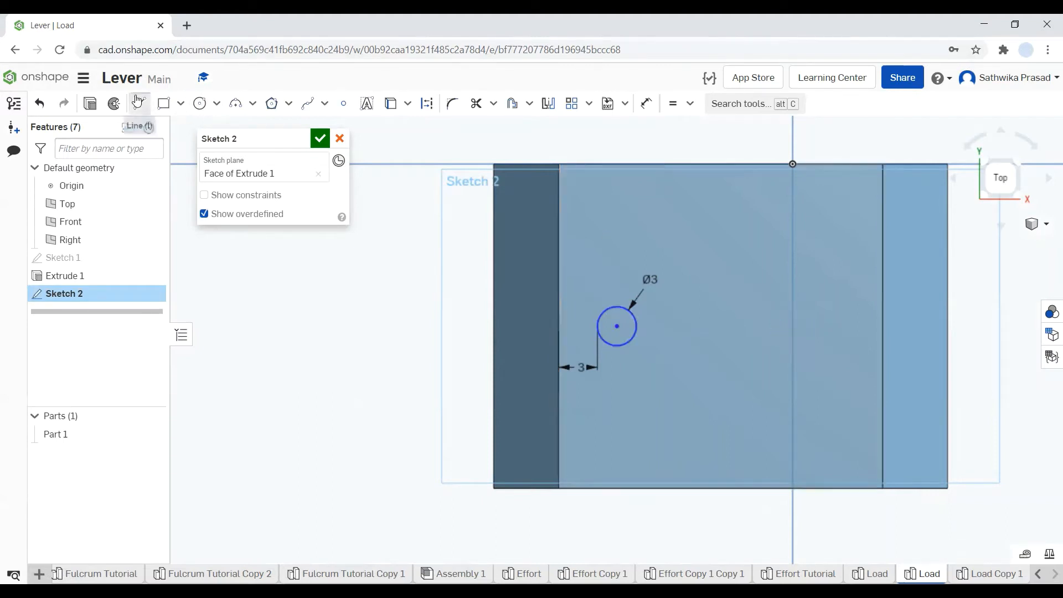
click(557, 325)
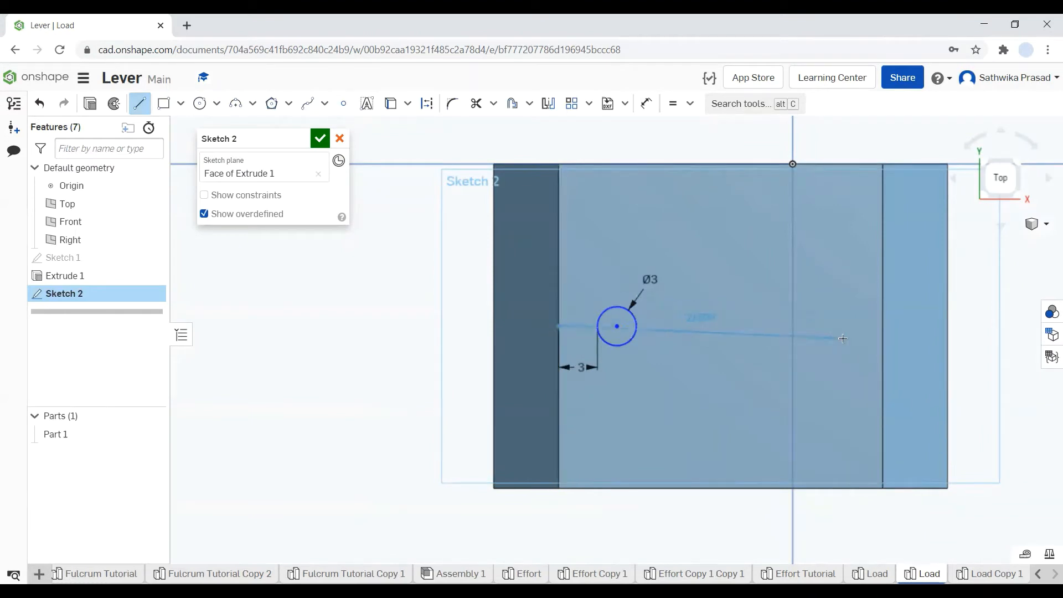
click(882, 326)
key(Escape)
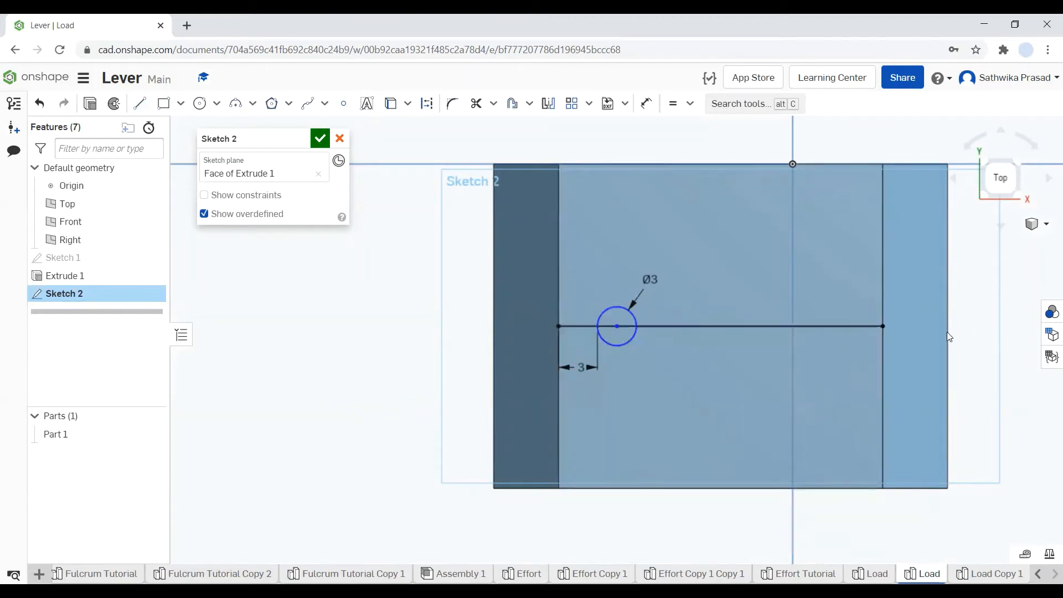
click(859, 325)
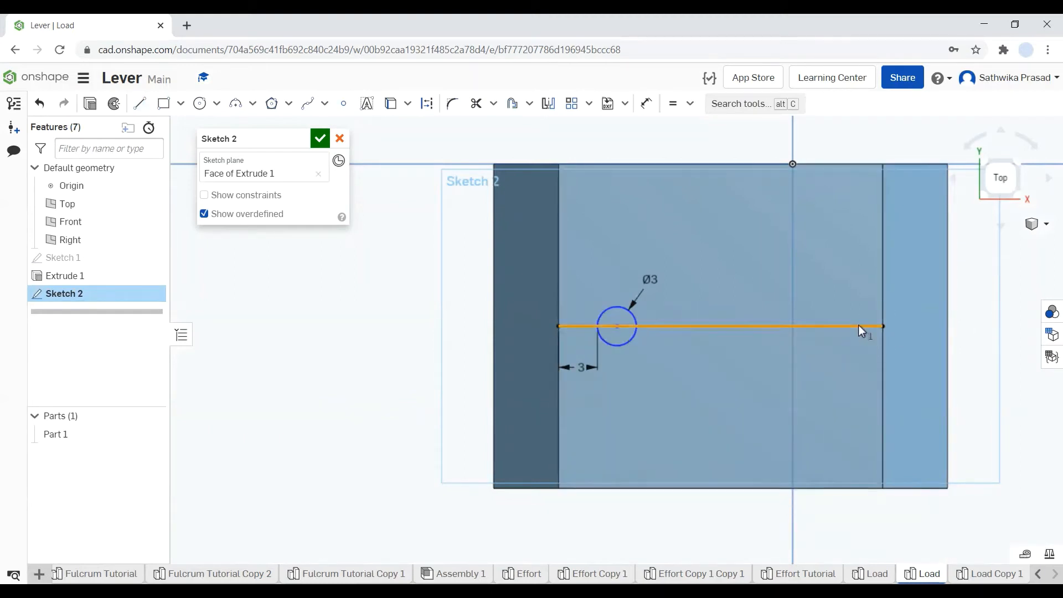
click(426, 103)
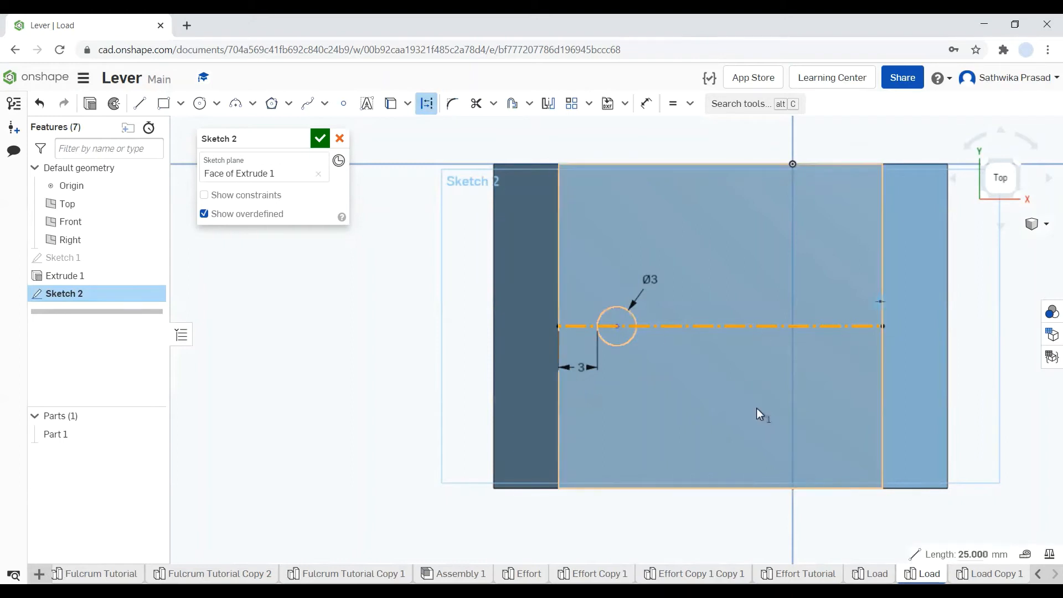
key(ctrl+a)
click(995, 443)
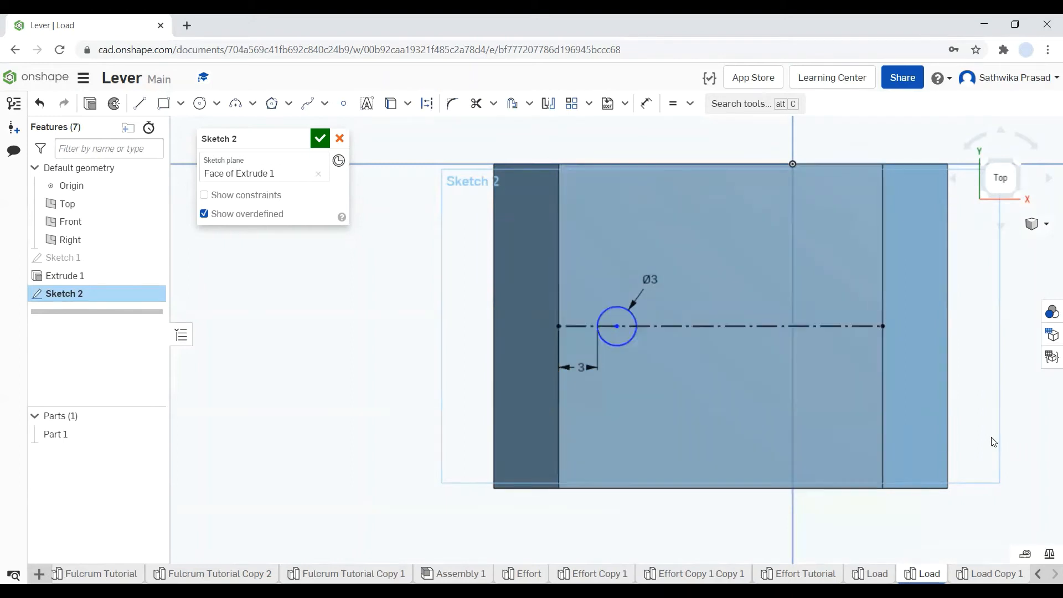
Step: Sketch a circle about 3.6 mm in diameter centred near the construction line's right end, and delete its coincident constraint
click(199, 103)
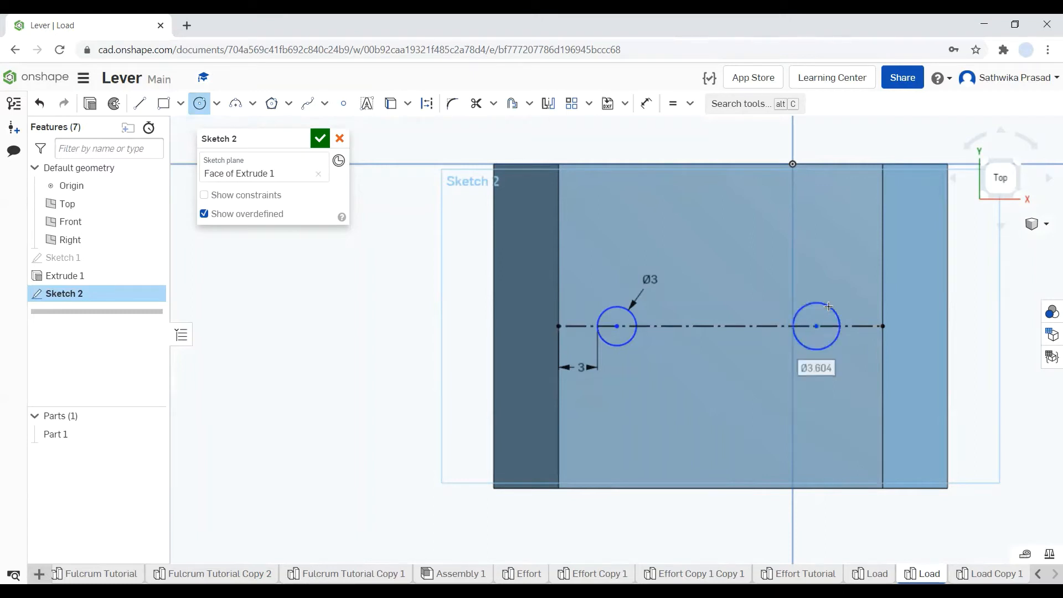
key(Escape)
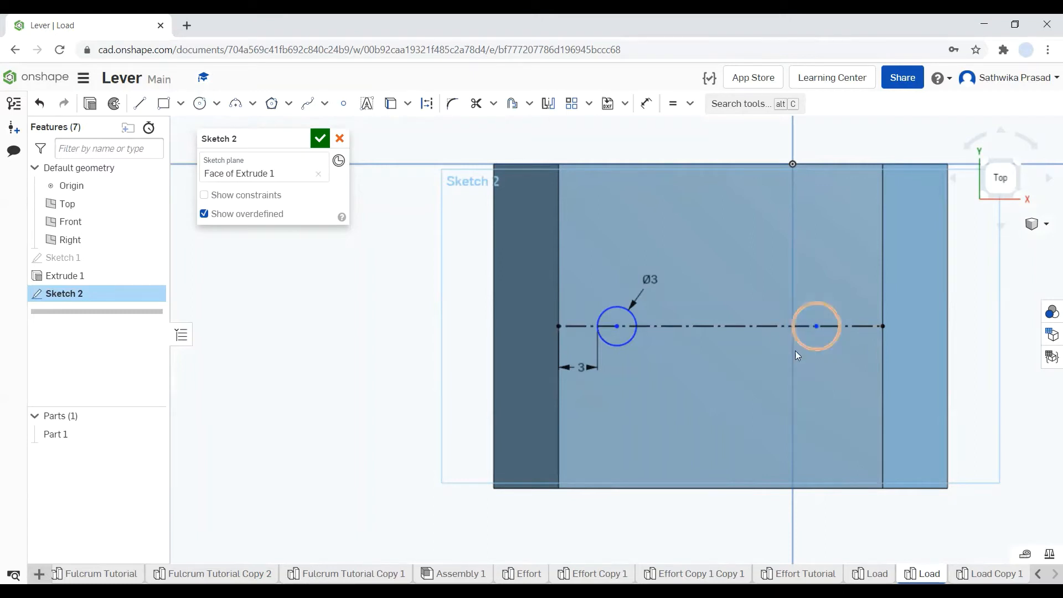
right_click(792, 301)
click(823, 415)
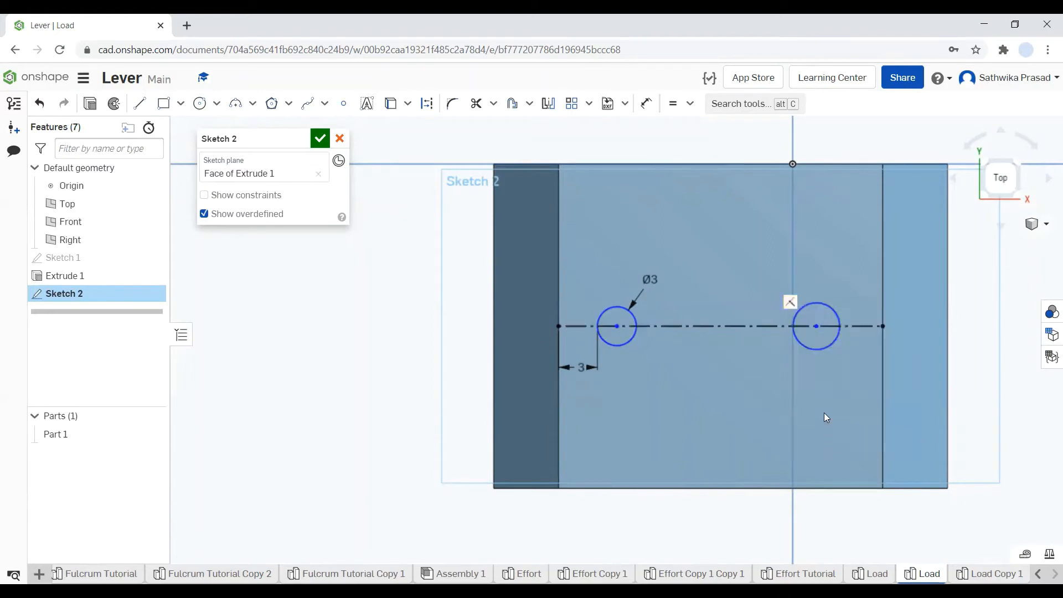
click(647, 108)
click(833, 336)
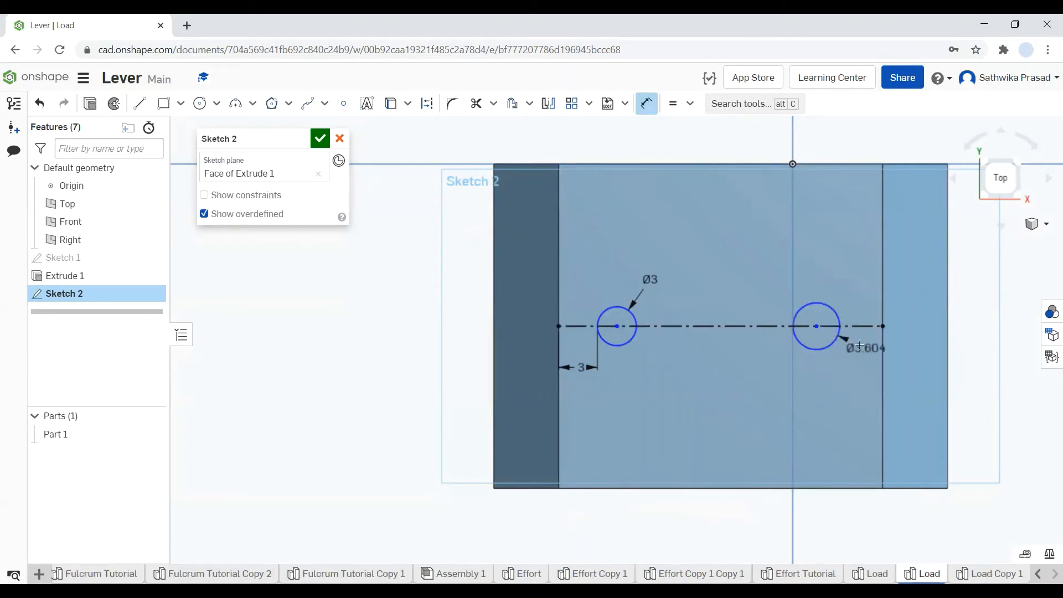
click(888, 351)
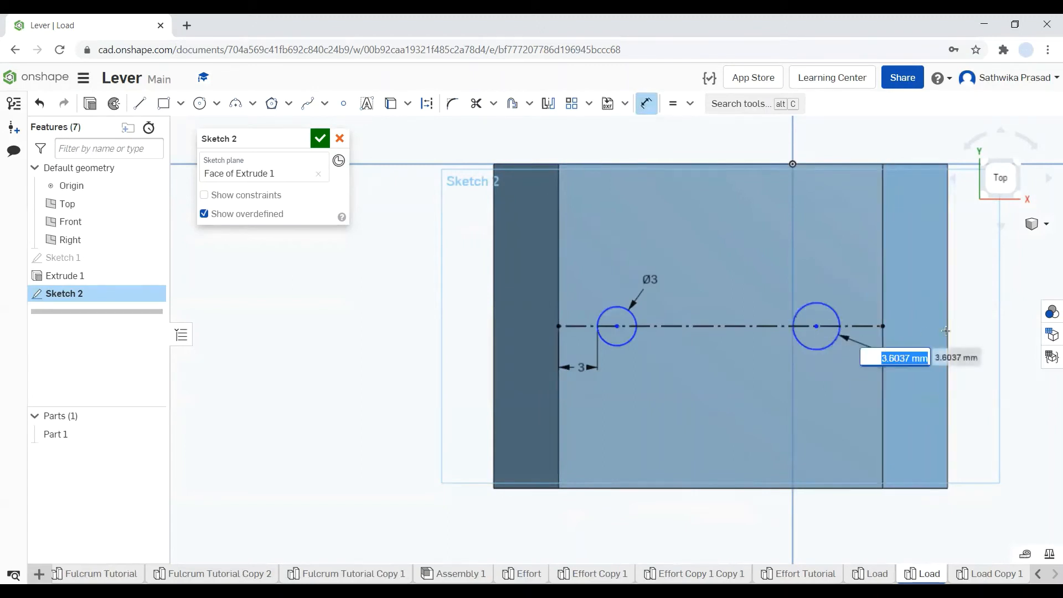
click(968, 331)
key(ctrl+z)
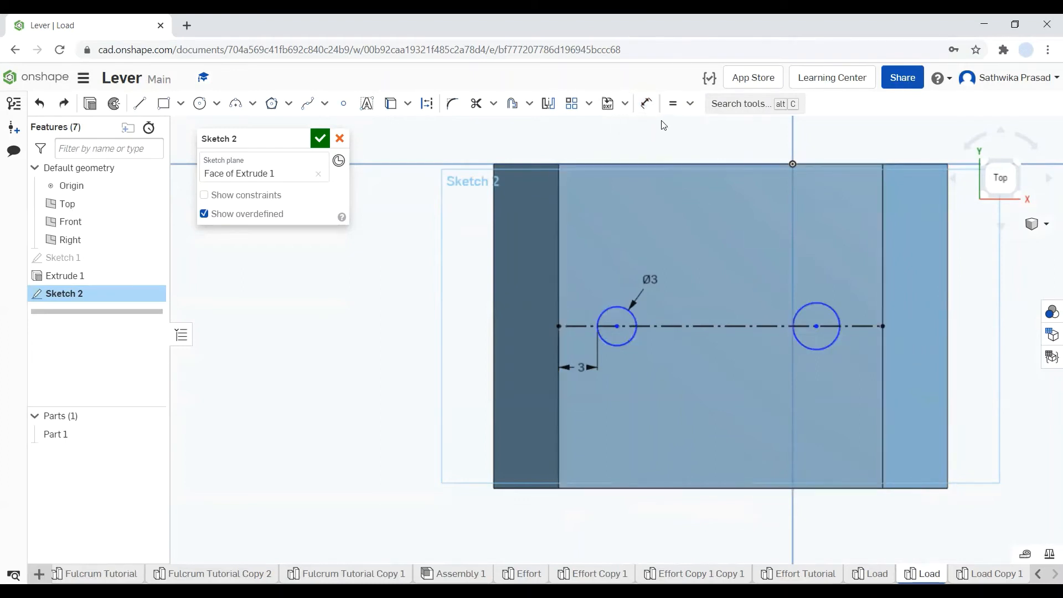
Step: Dimension the gap between the right-hand circle's near side and the upper face's right edge as 3 mm
click(646, 103)
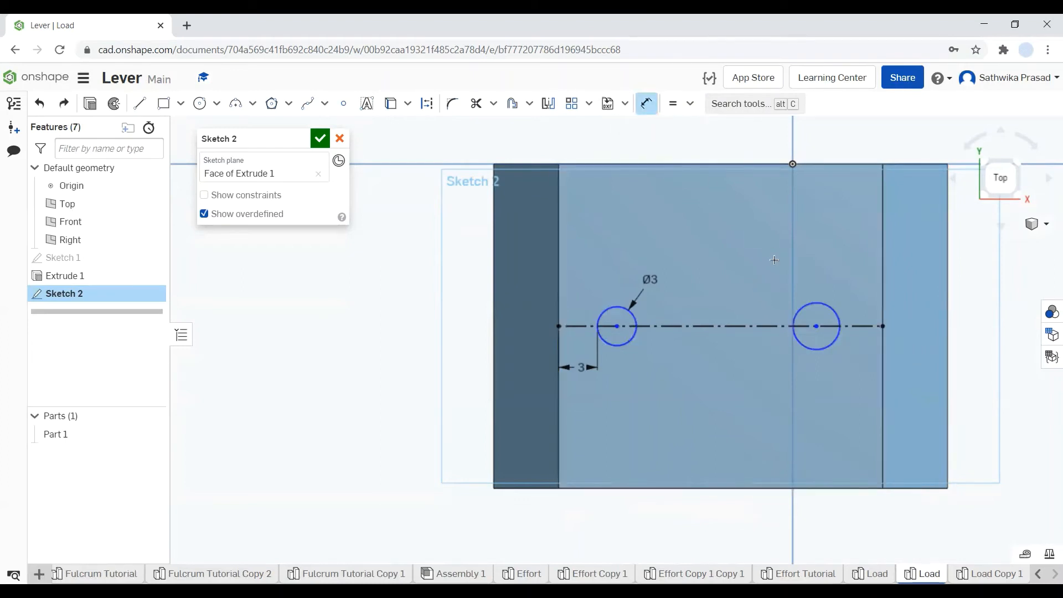
click(836, 339)
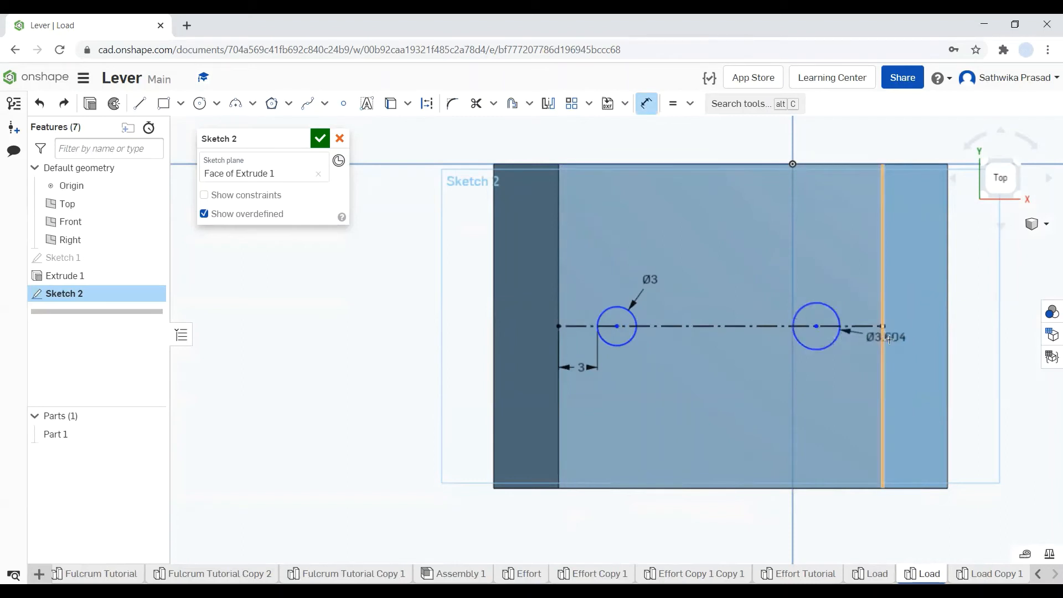
click(882, 340)
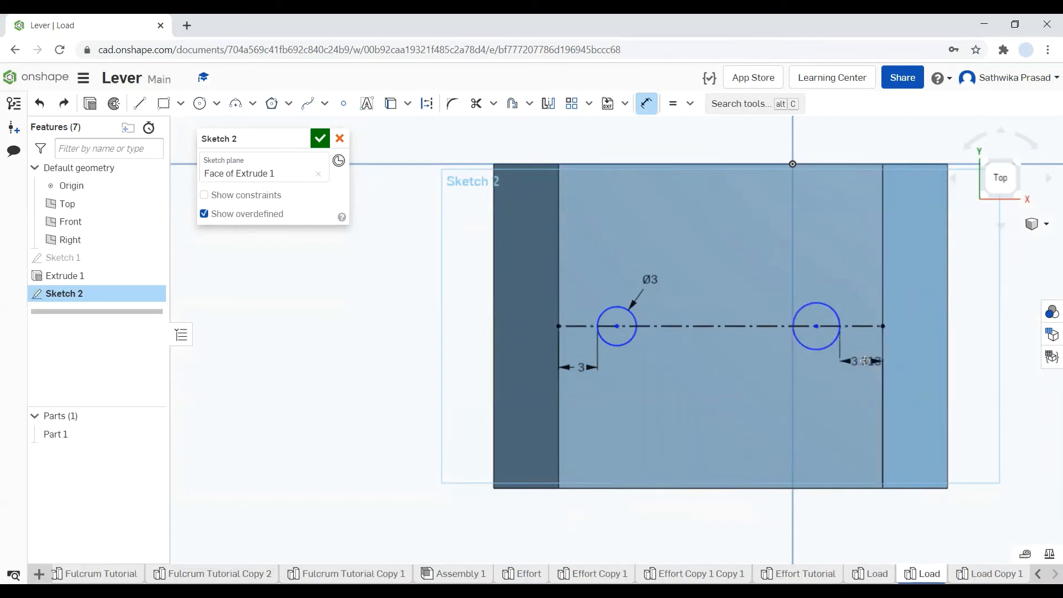
click(866, 361)
text(3.31315)
key(Return)
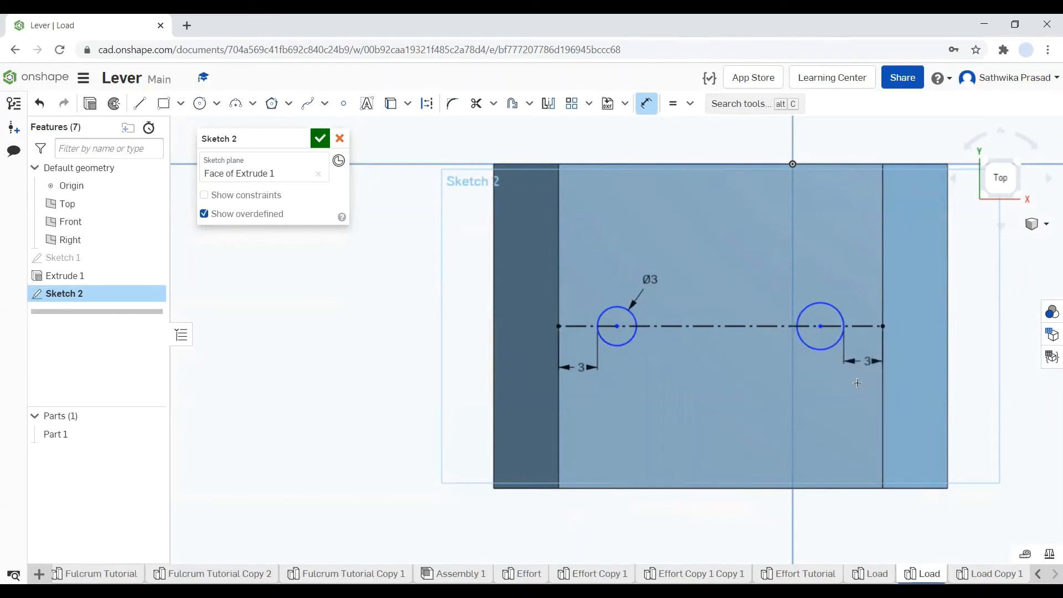
Step: Dimension the right-hand circle's diameter as 3 mm
click(841, 314)
click(856, 294)
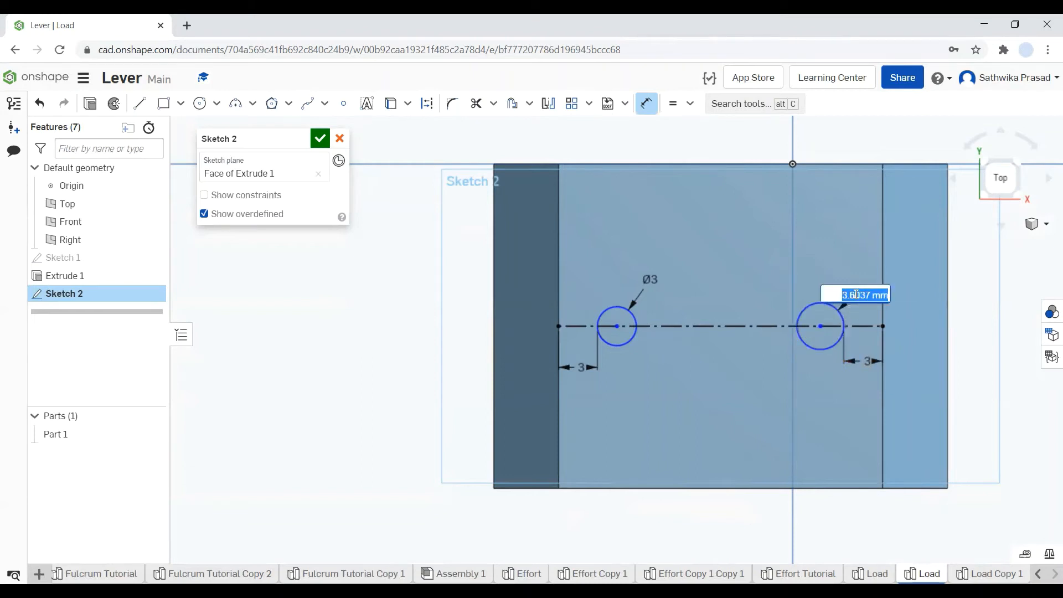
text(3)
key(Return)
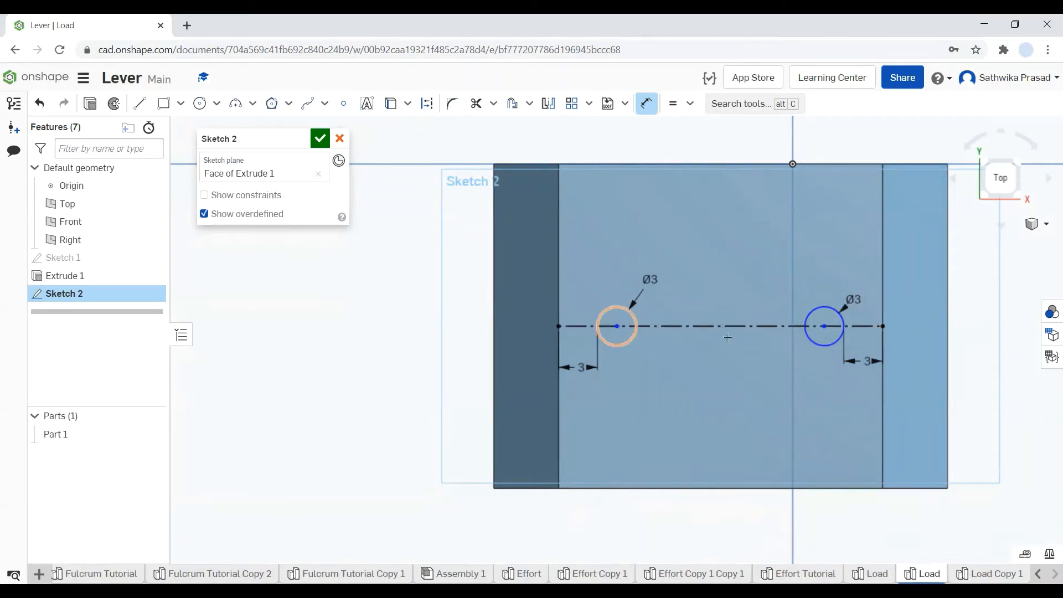
Step: Dimension the gap between the facing sides of the two circles, keeping its current value, and finish the sketch
click(808, 339)
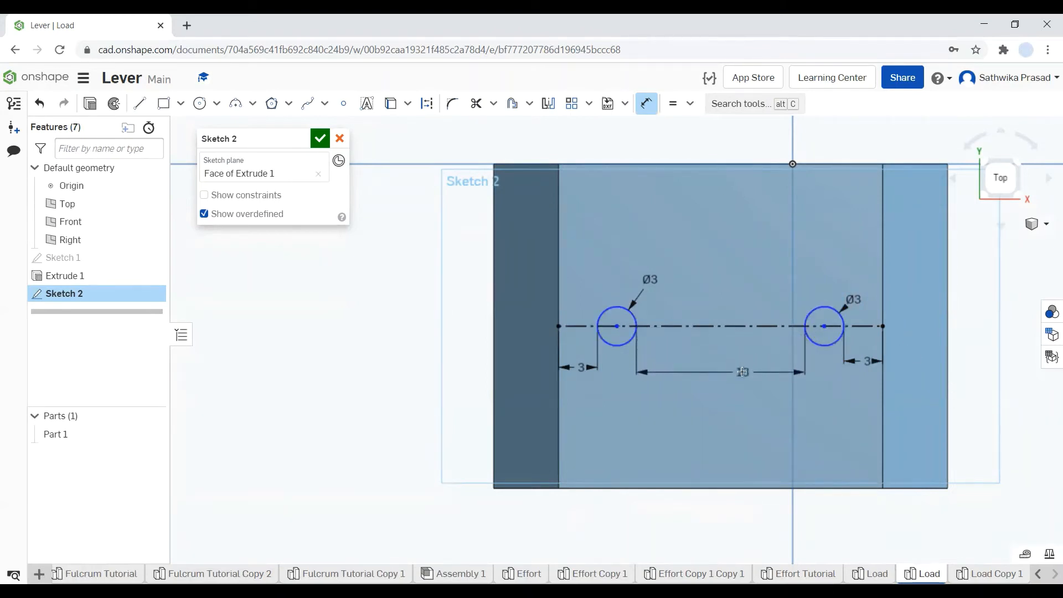
click(744, 373)
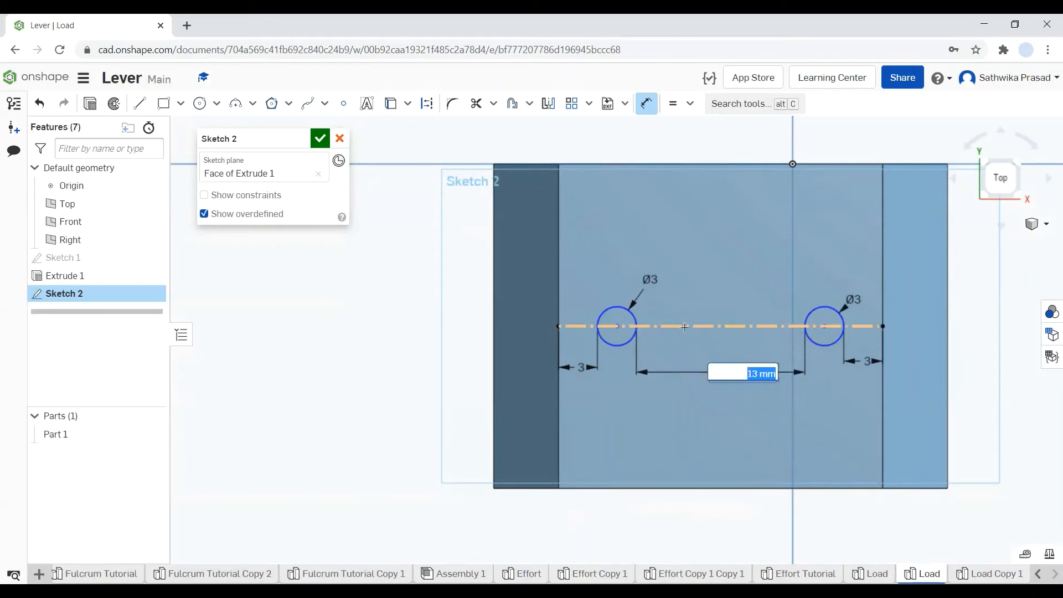
key(Return)
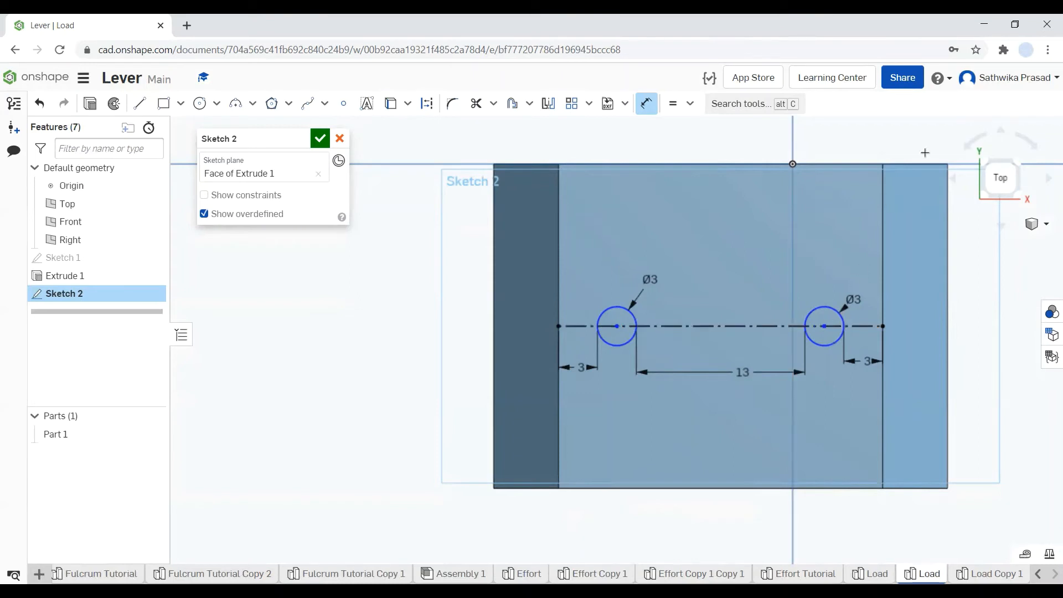
key(Escape)
click(320, 139)
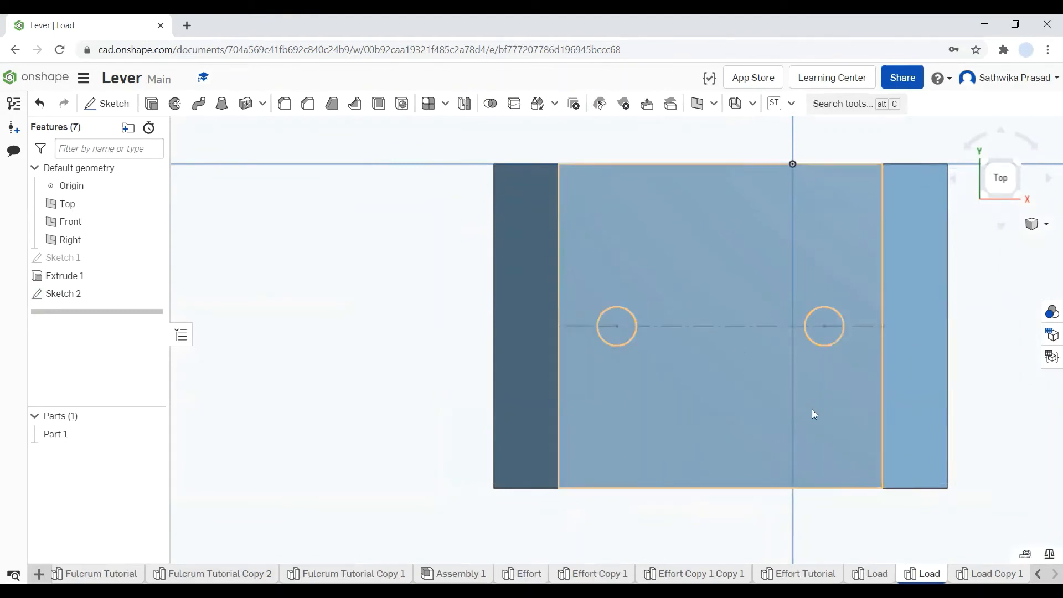
Step: Start a new sketch on the block's front trapezoidal face and view that face straight on
click(1046, 224)
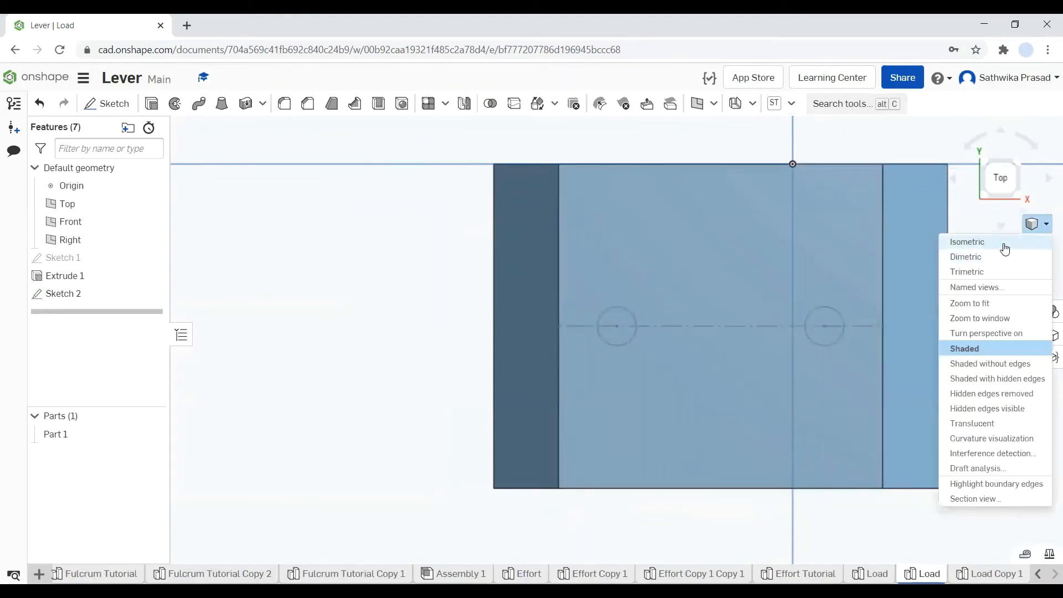
click(1005, 249)
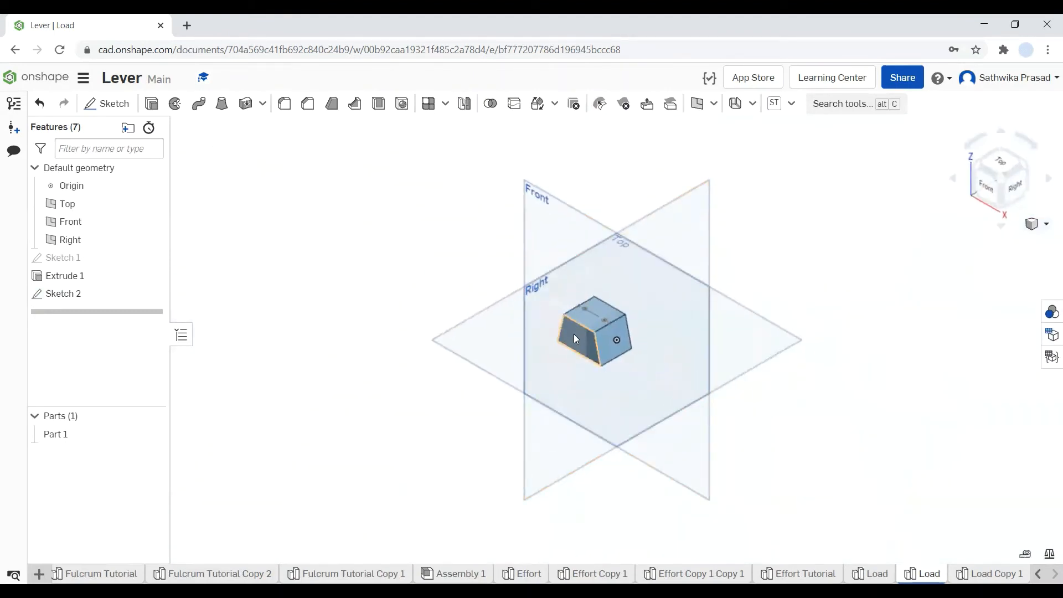
click(575, 335)
right_click(576, 334)
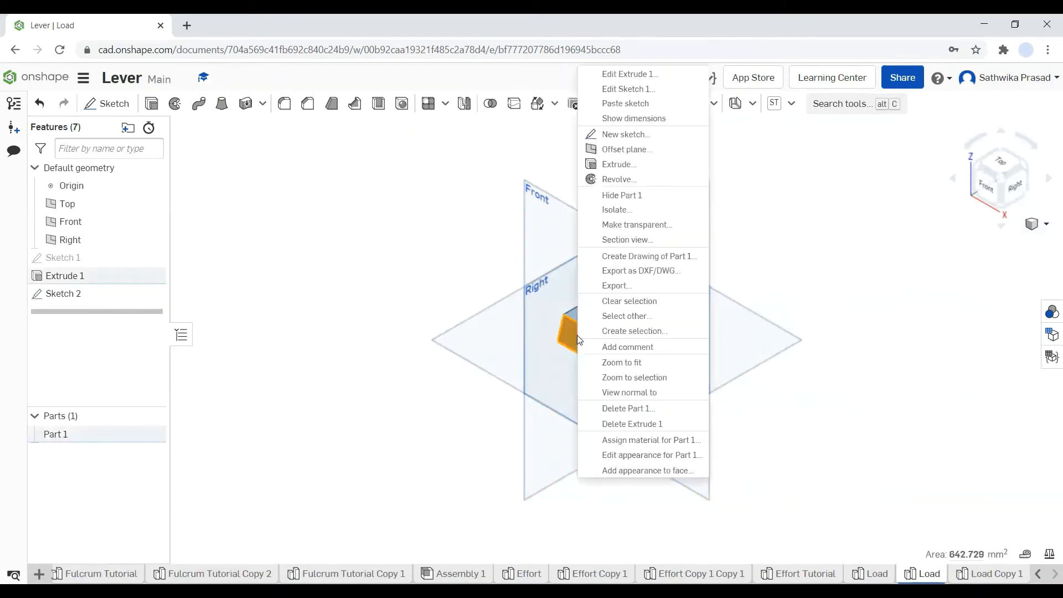
click(642, 135)
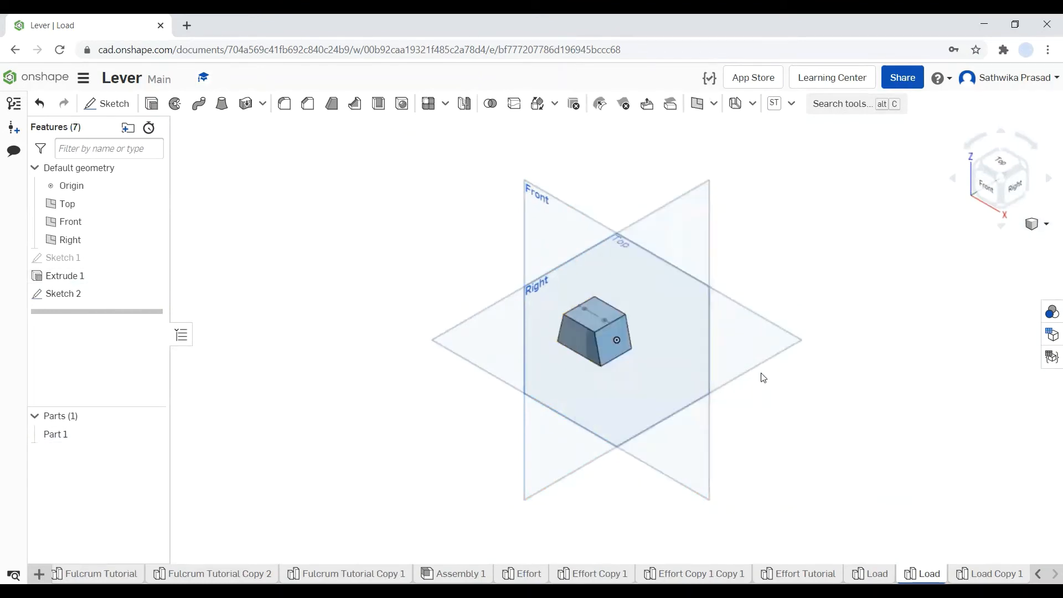
click(987, 187)
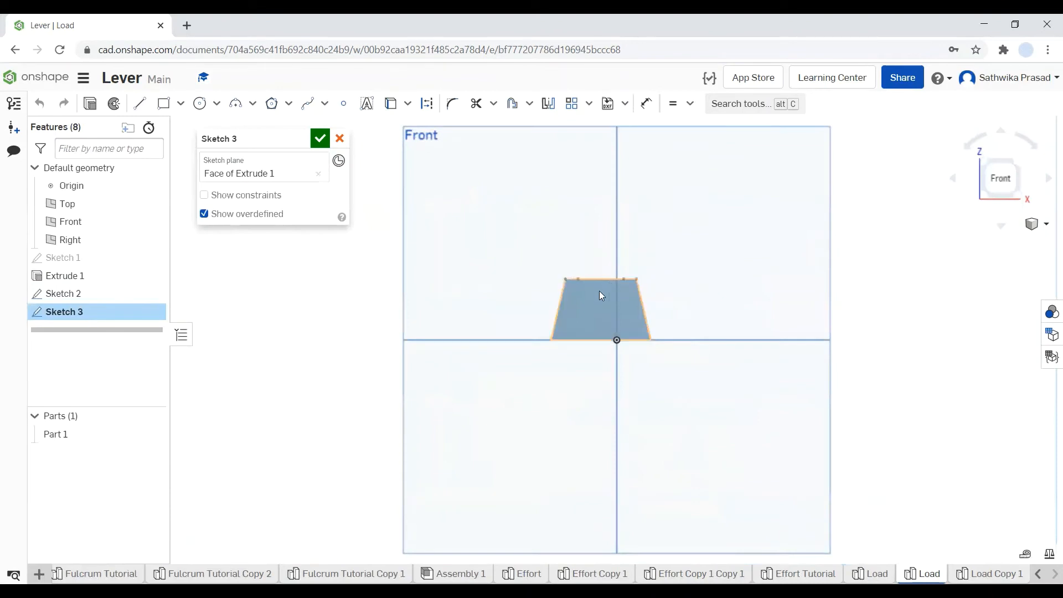
scroll(594, 294, up, 10)
scroll(595, 294, down, 5)
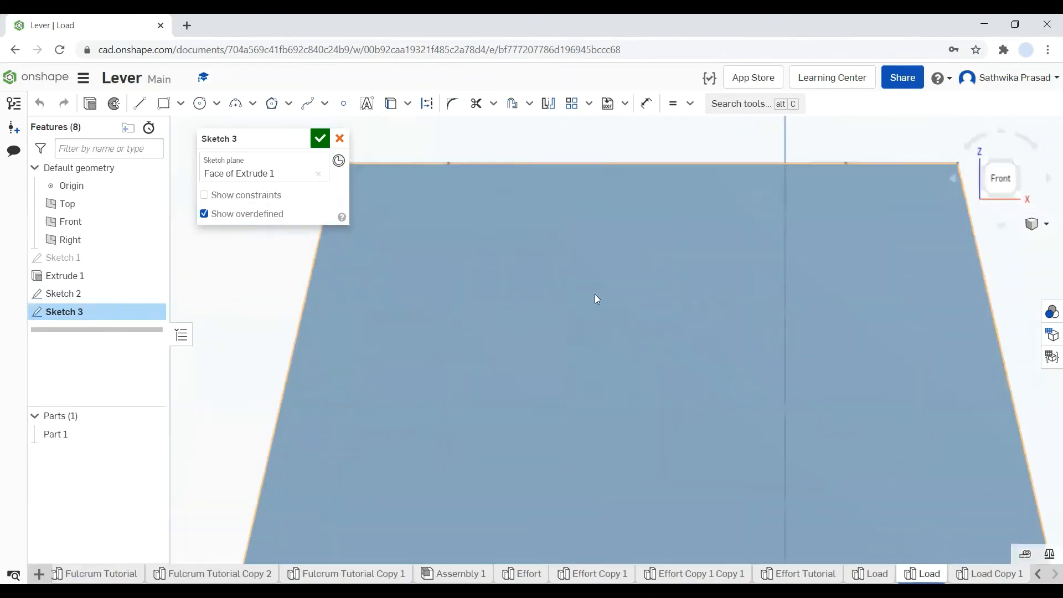
scroll(594, 294, up, 3)
Step: Sketch a shallow upward arc of about 22 mm radius, with both ends on the front face's upper edge near the circle centres
click(236, 107)
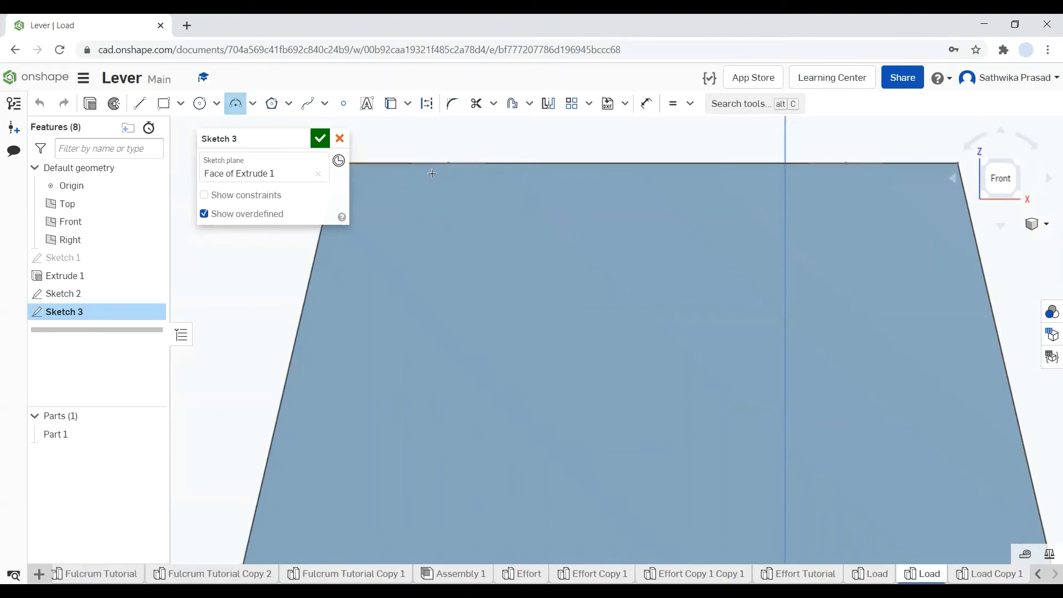
scroll(432, 173, up, 2)
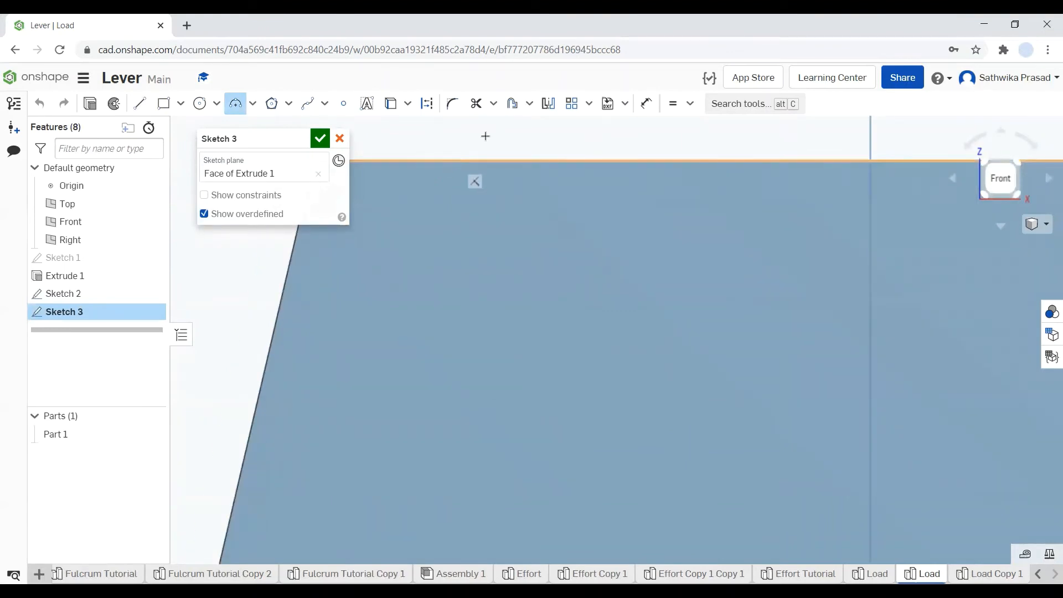
click(454, 161)
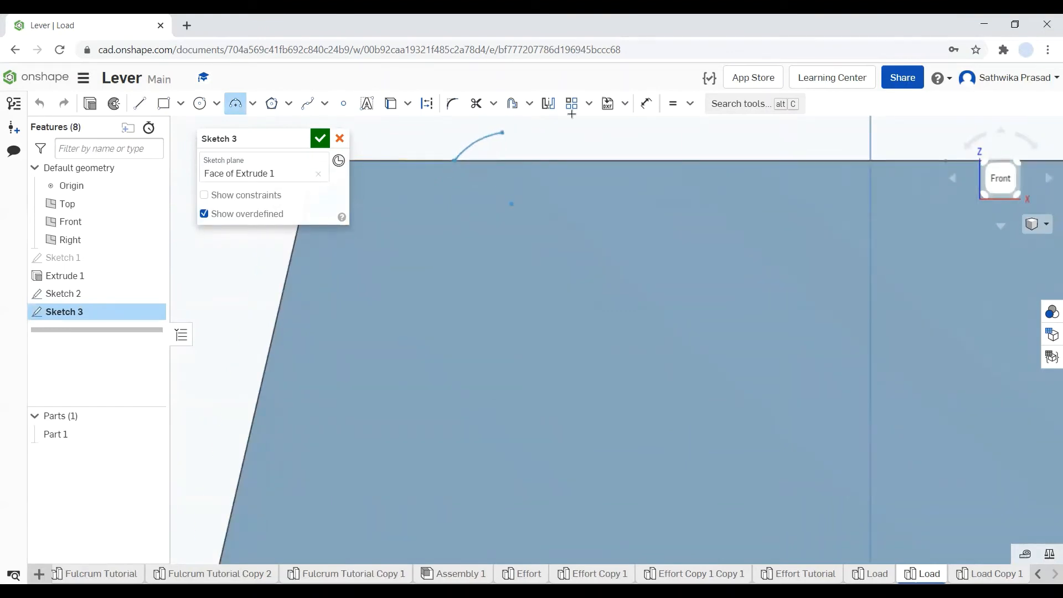
click(944, 168)
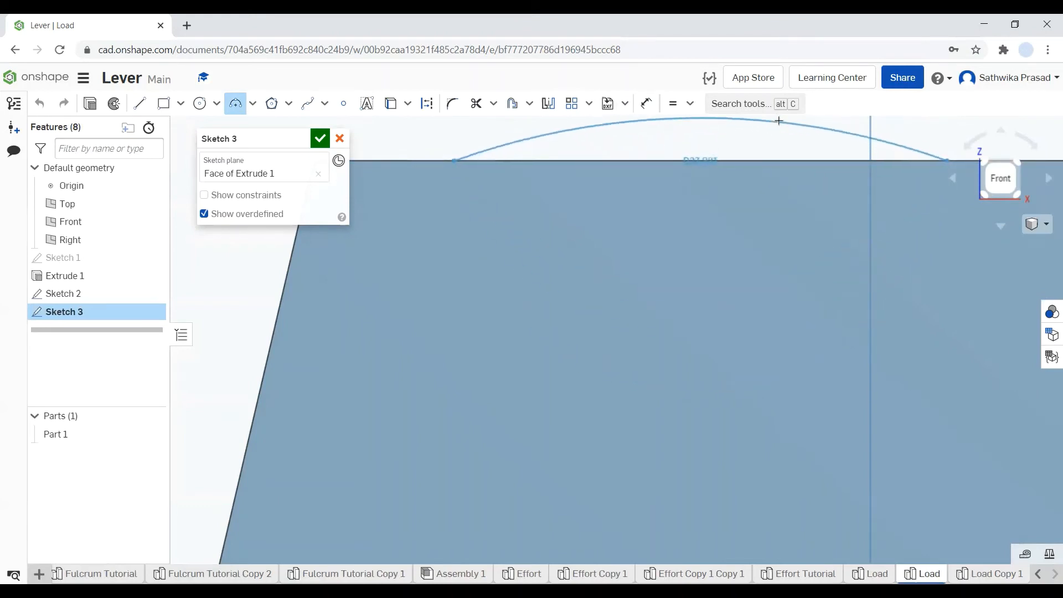
click(792, 125)
key(Escape)
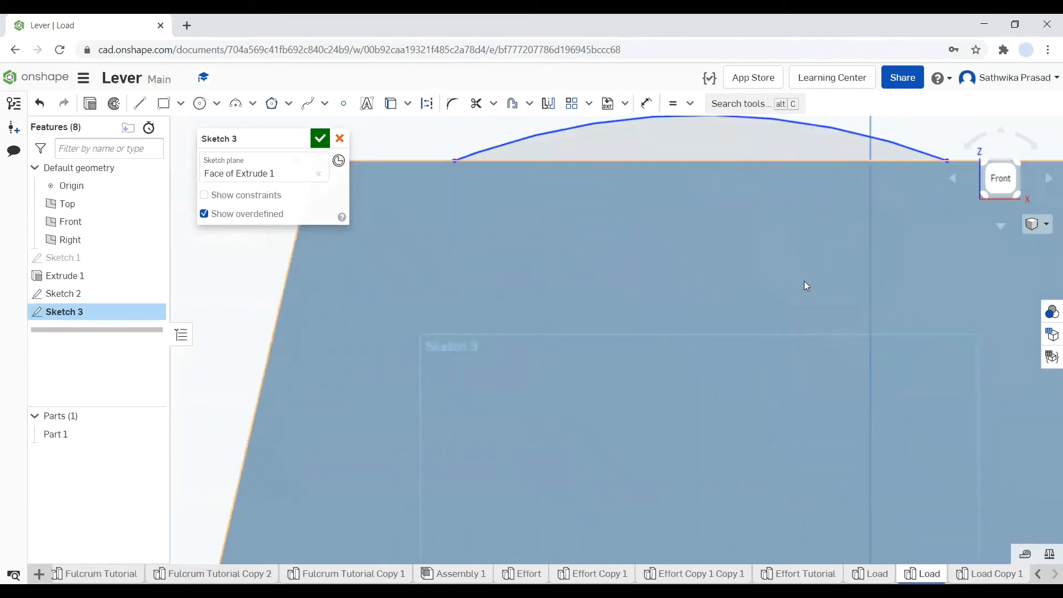
scroll(804, 277, down, 1)
scroll(803, 277, down, 4)
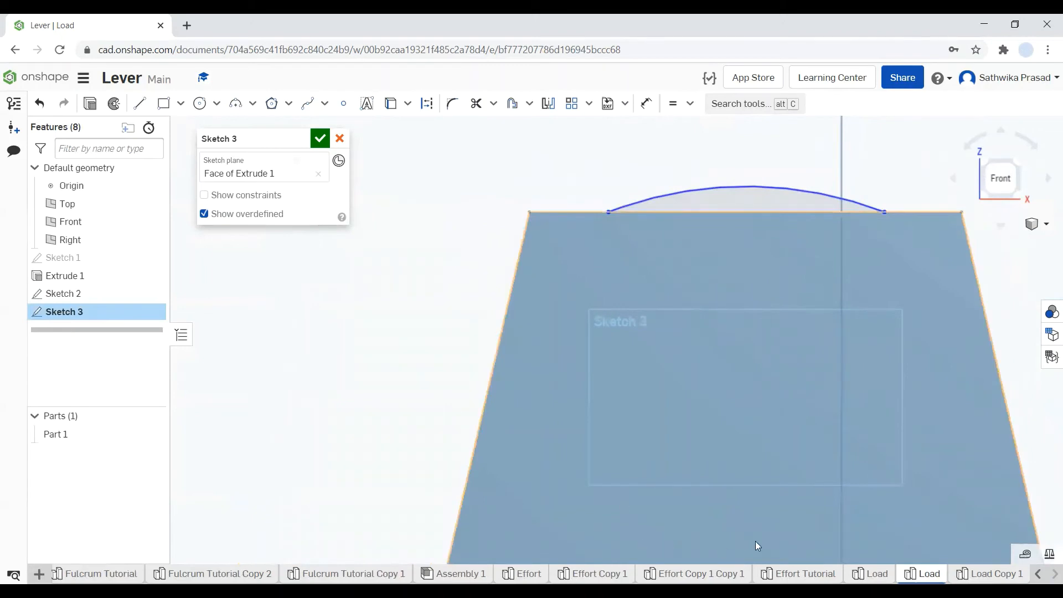
Step: In the finished Load part studio, edit the handle arc's sketch and dimension the arc's radius, keeping its current value
click(870, 574)
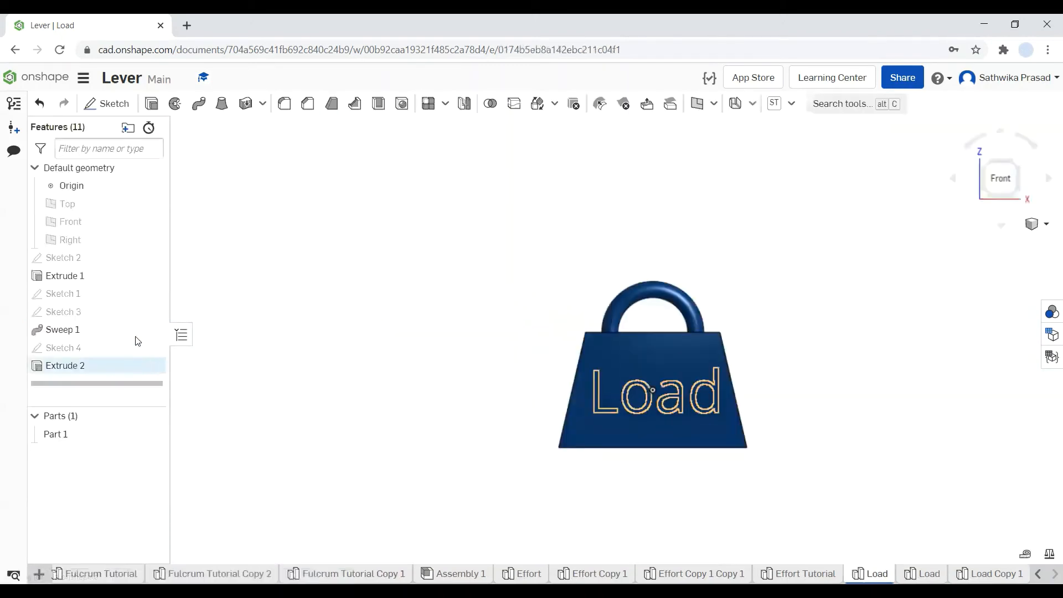
right_click(78, 309)
click(98, 328)
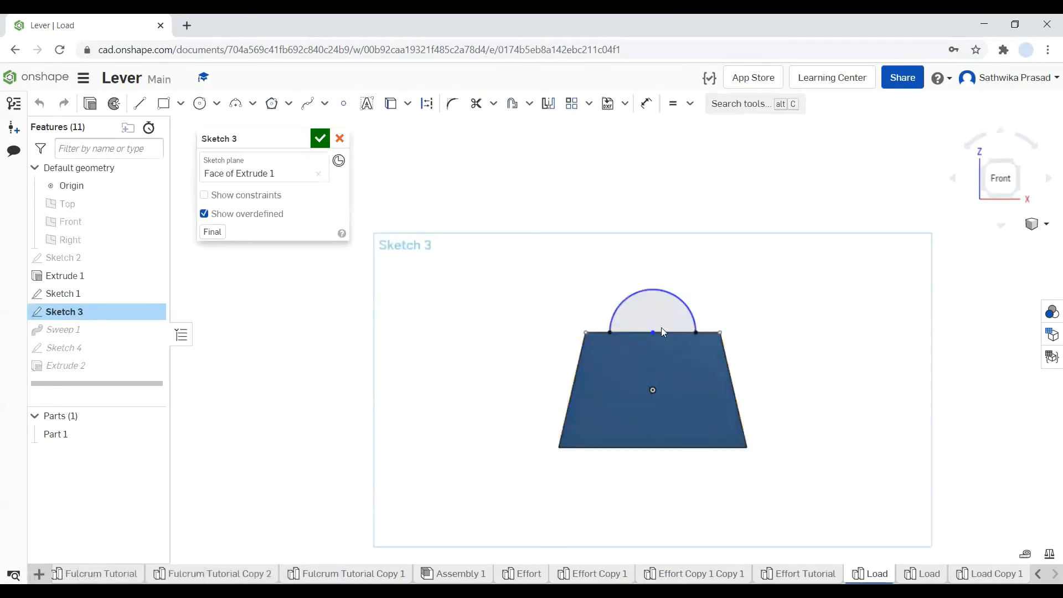
click(647, 104)
click(670, 293)
click(757, 277)
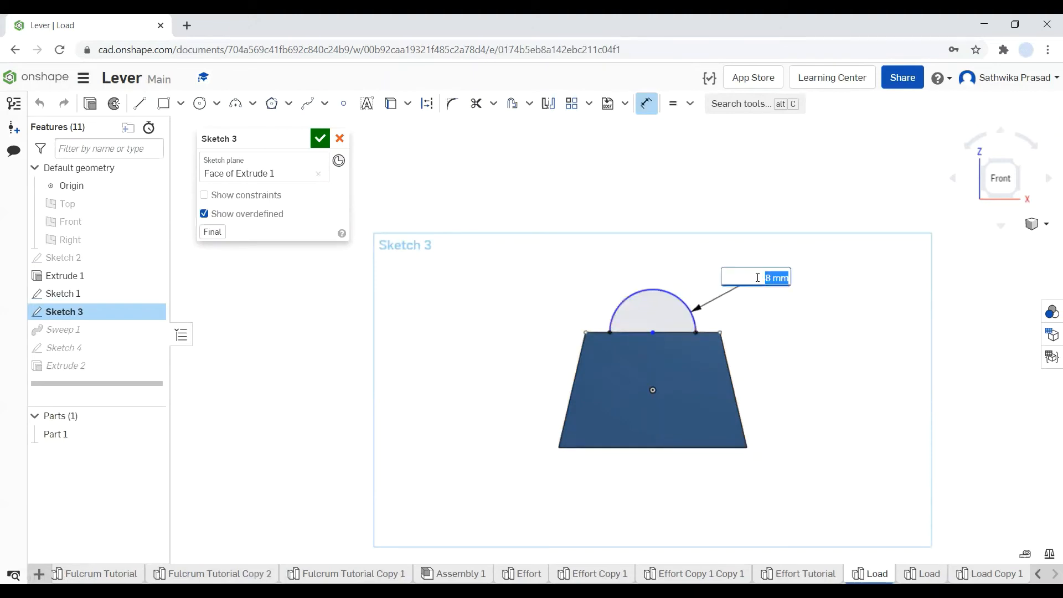
key(Return)
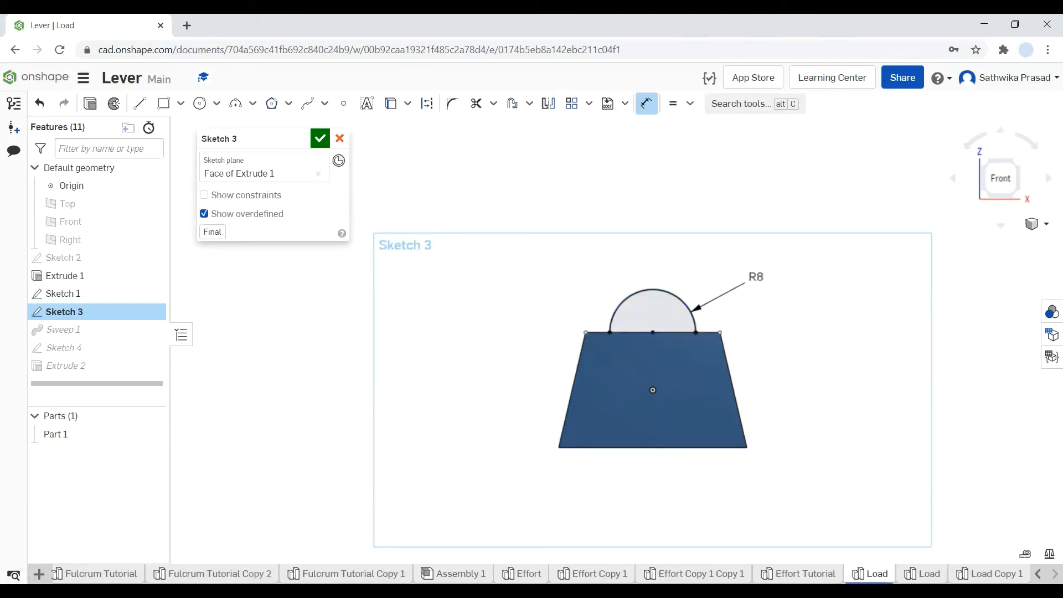
Step: Return to the new Load part studio and dimension the arc's radius as 8 mm
click(922, 574)
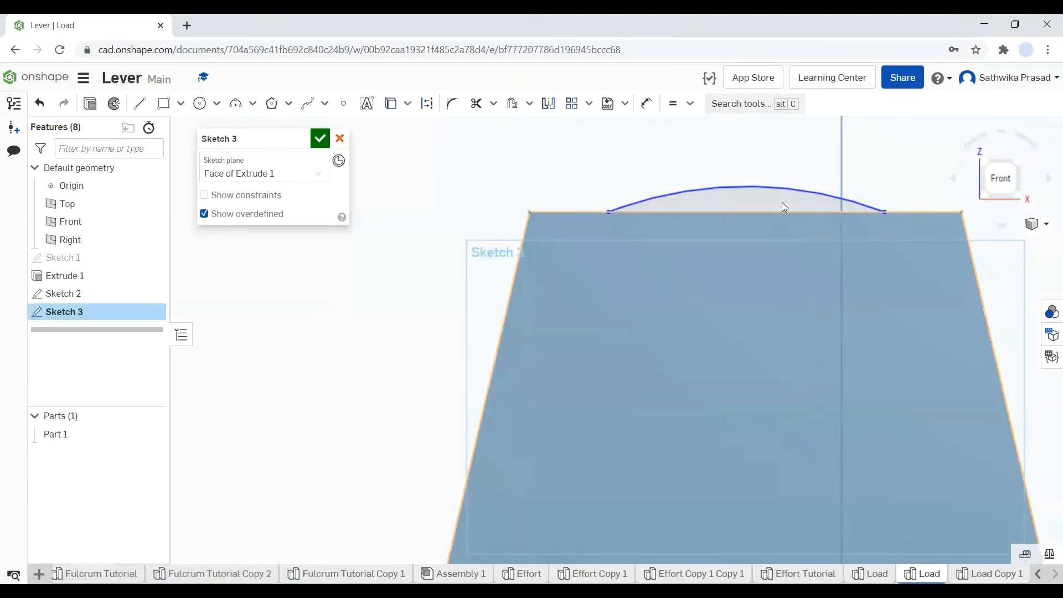
click(646, 104)
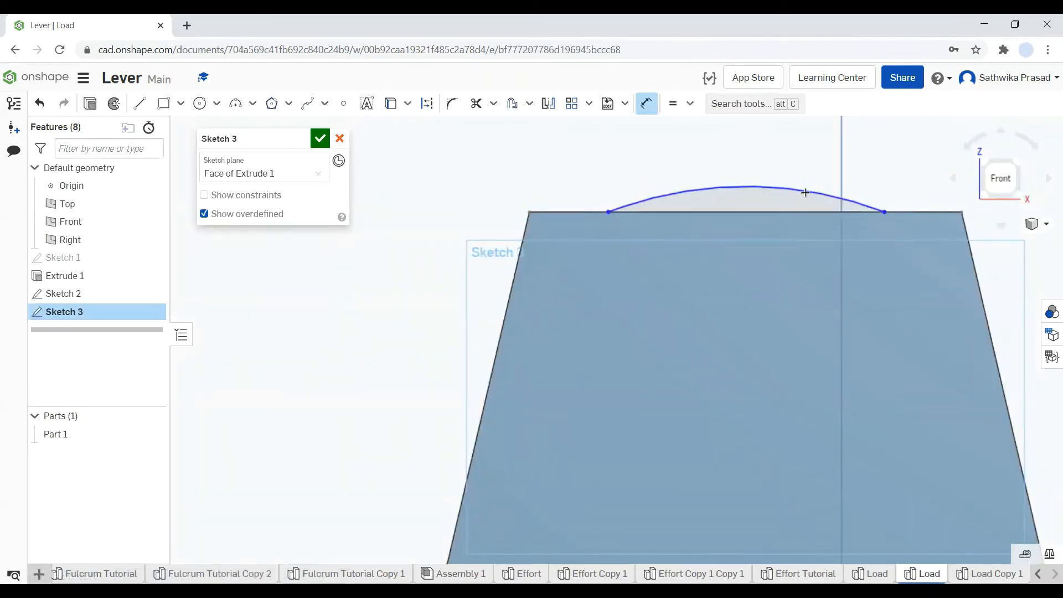
click(805, 191)
click(885, 155)
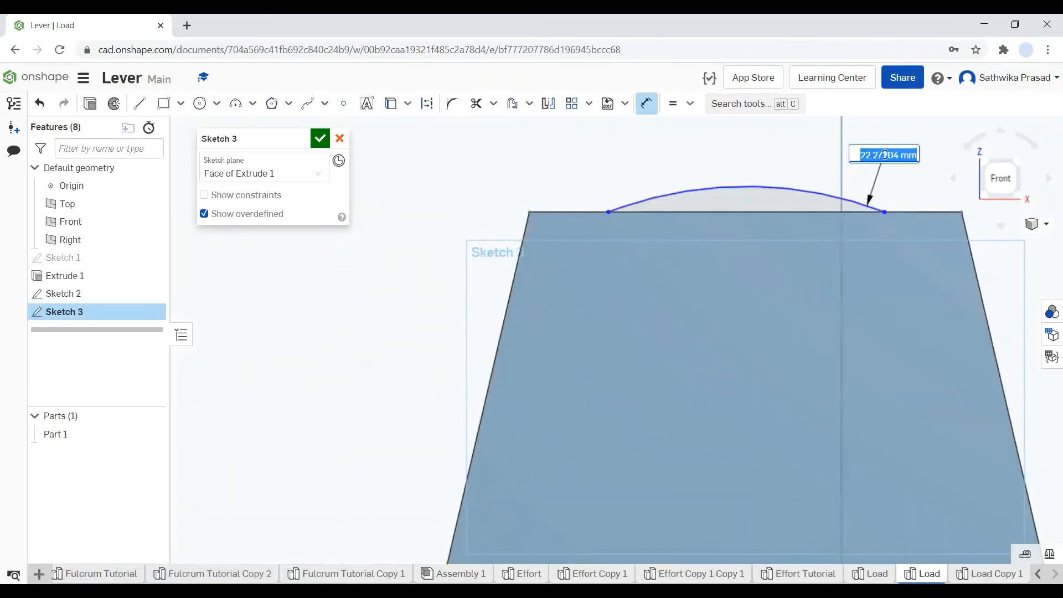
text(8)
key(Return)
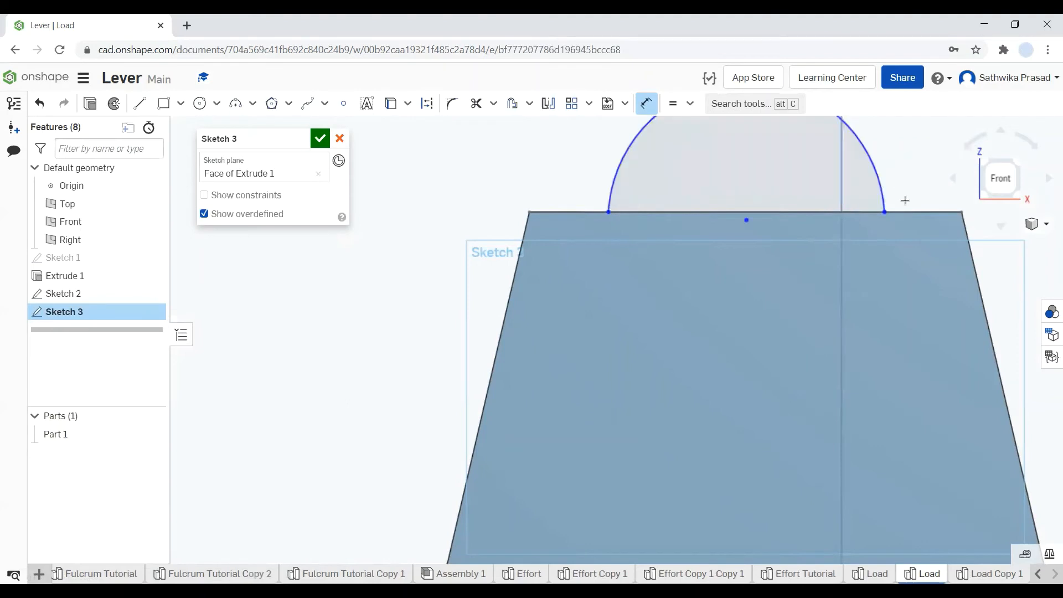
Step: Make the arc's right endpoint coincident with the right-hand circle's centre point on the upper edge
scroll(905, 200, down, 5)
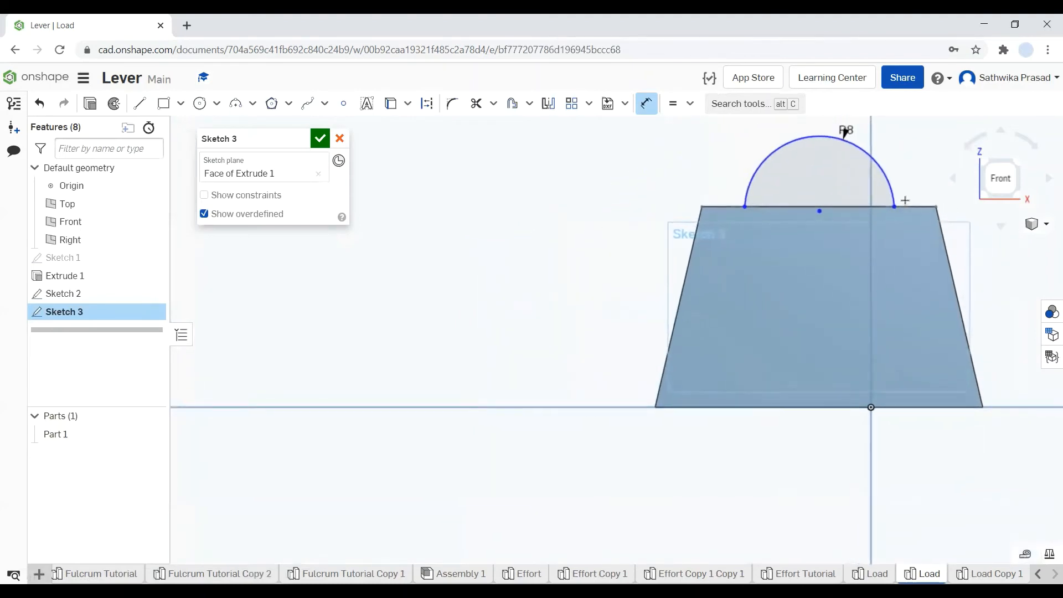
scroll(906, 200, up, 5)
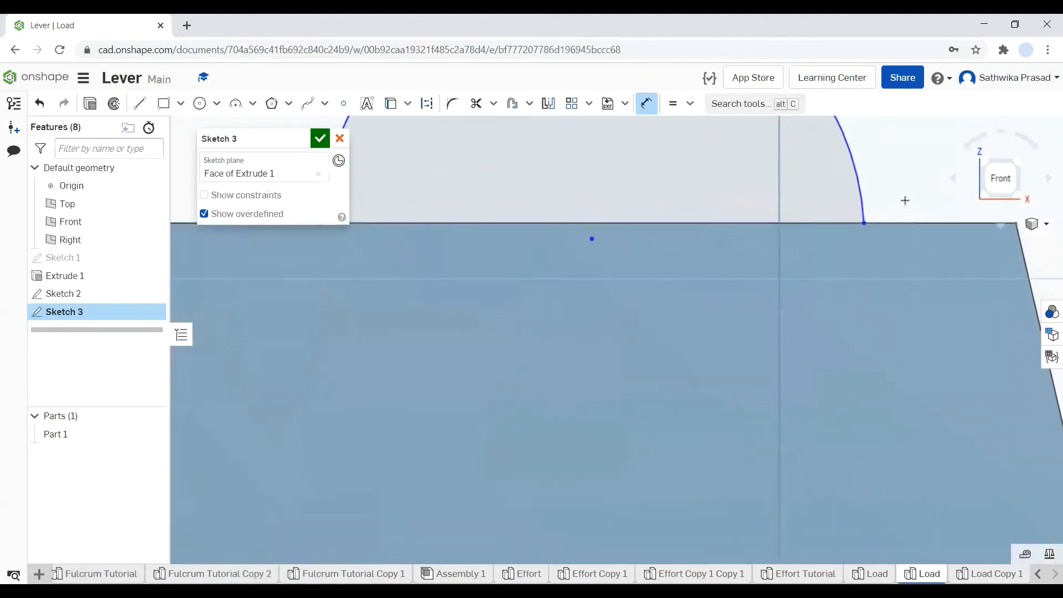
scroll(905, 200, up, 5)
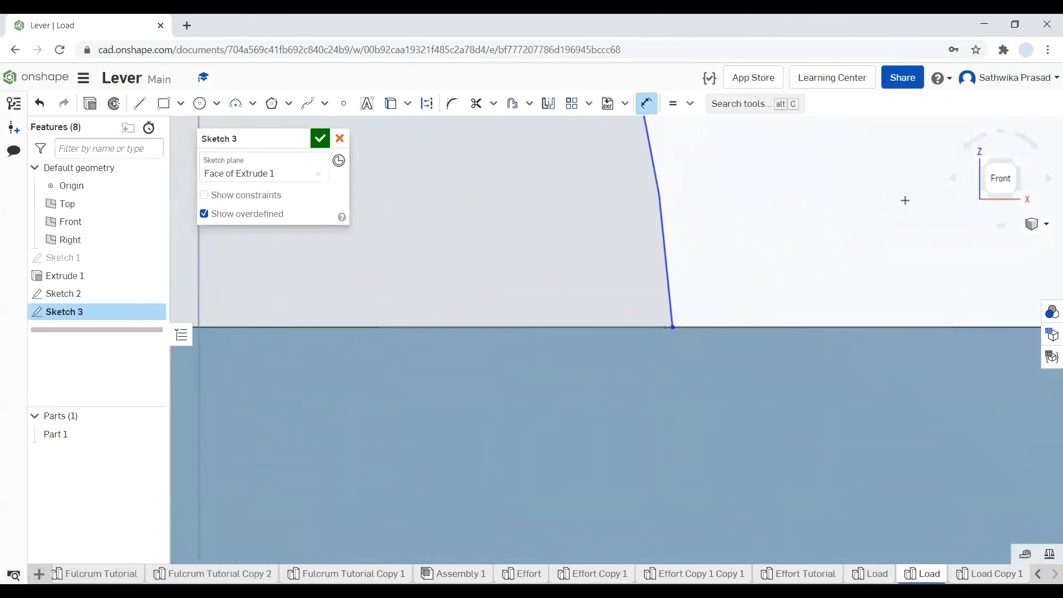
scroll(905, 200, down, 2)
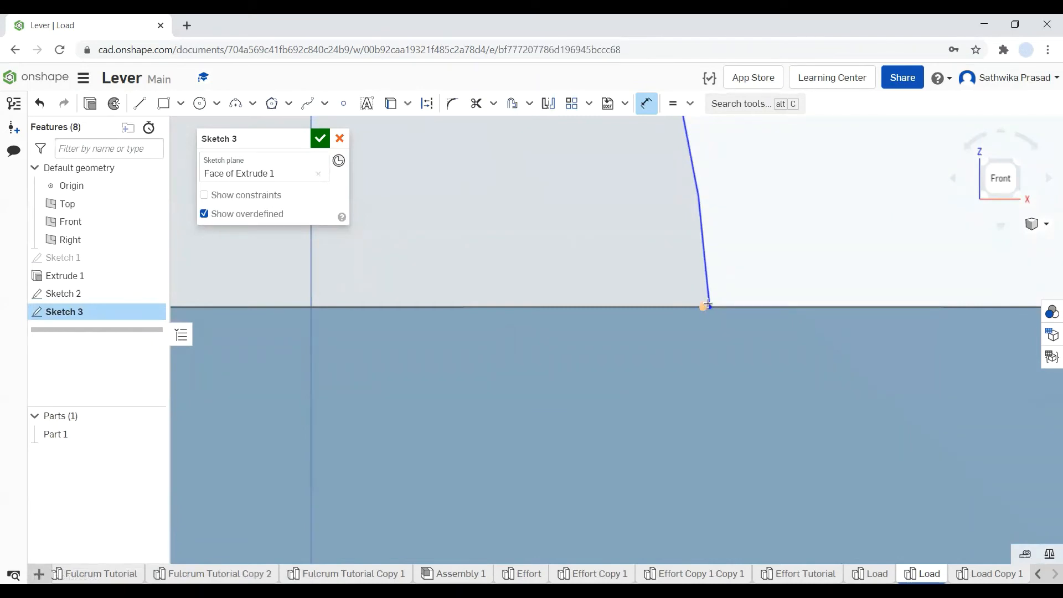
click(690, 108)
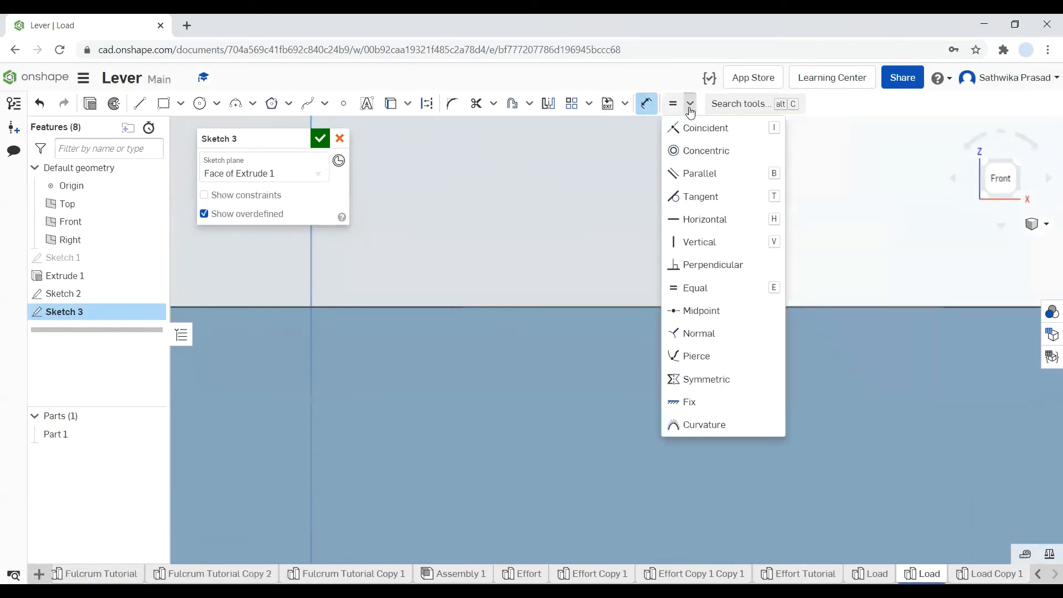
click(699, 128)
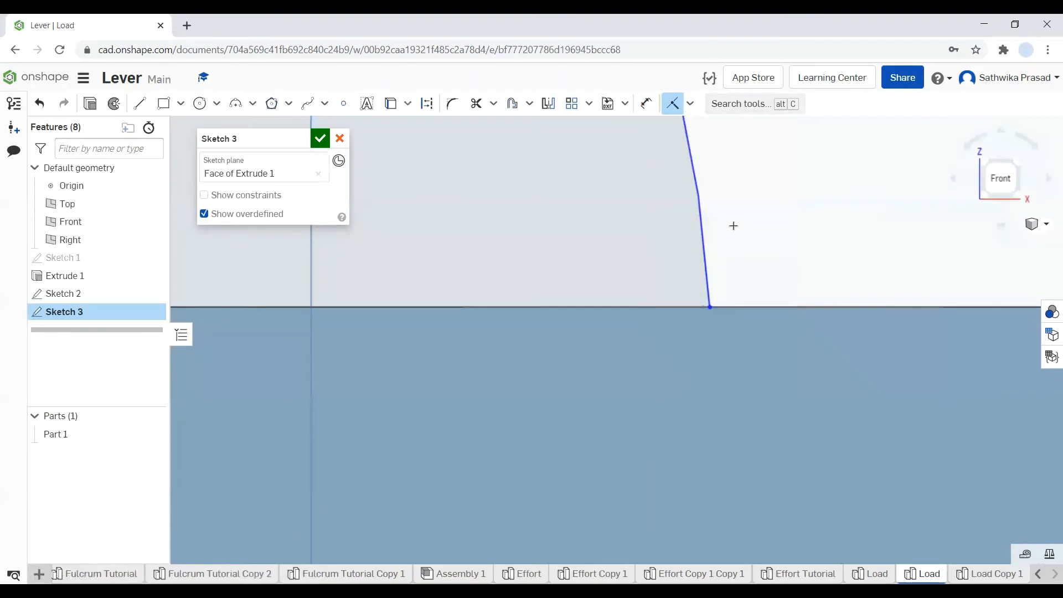
click(701, 307)
click(710, 307)
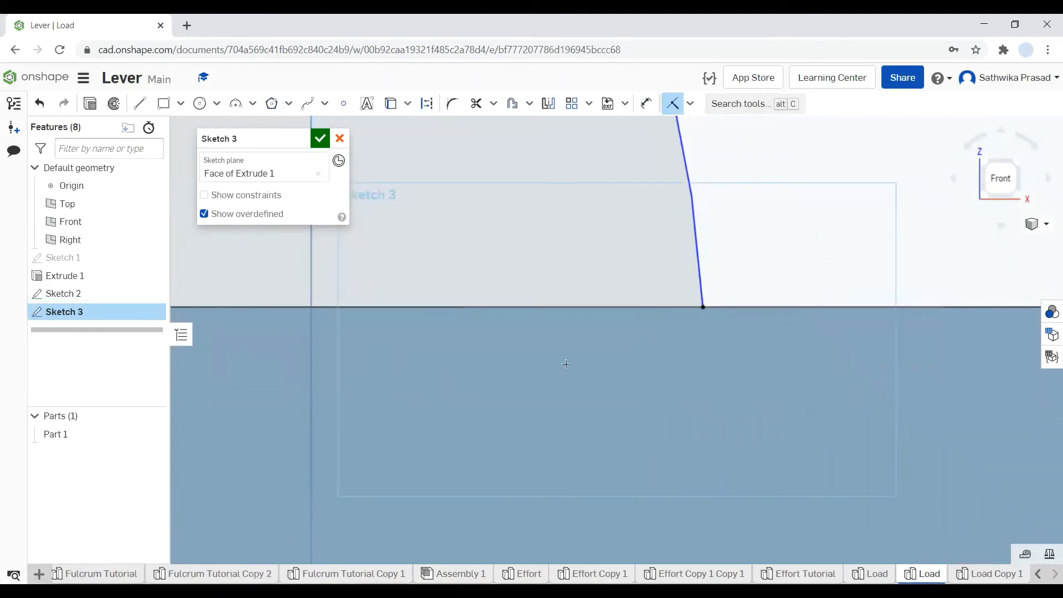
Step: Make the arc's left endpoint coincident with the left-hand circle's centre point, and finish the sketch in isometric view
scroll(565, 364, down, 10)
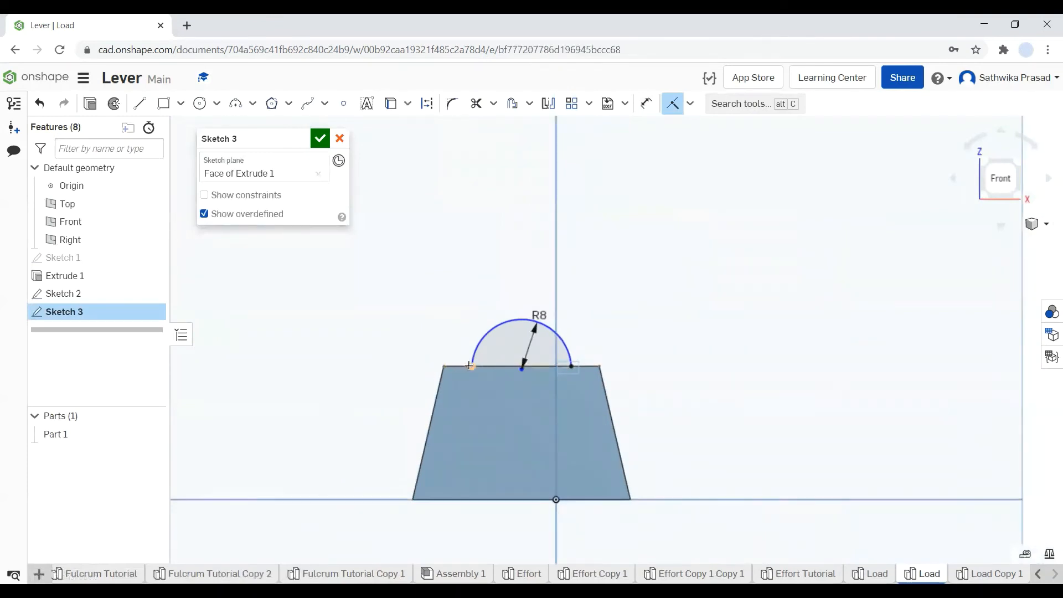
scroll(470, 366, up, 10)
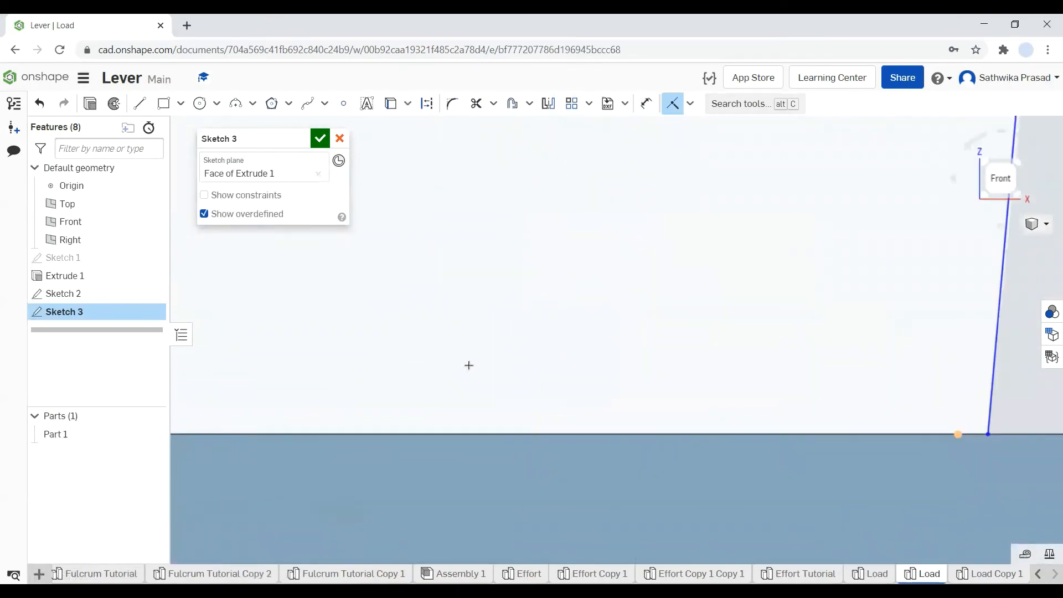
click(959, 434)
key(d)
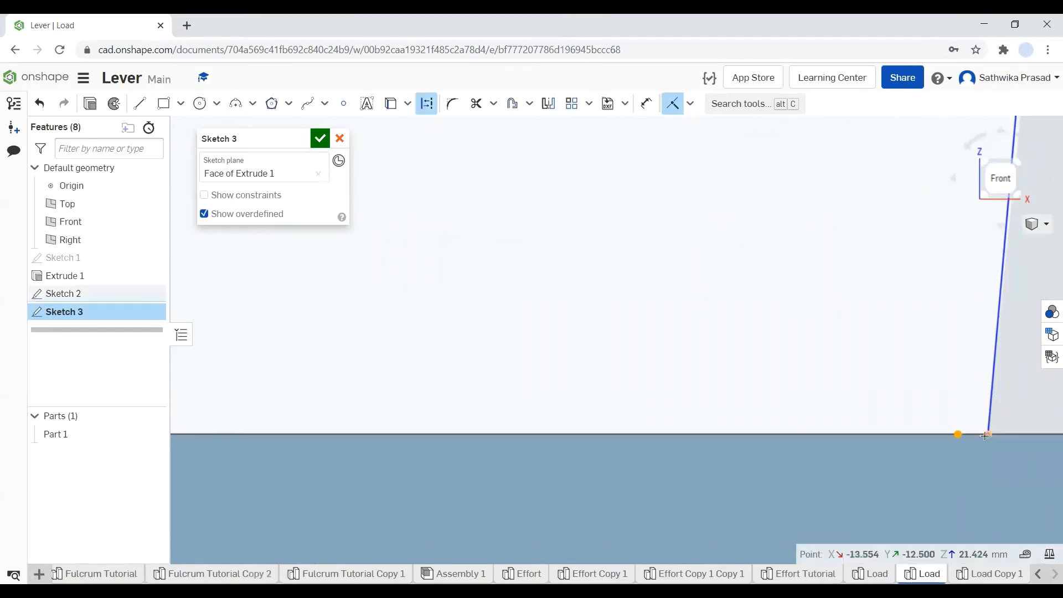
key(Escape)
scroll(839, 512, down, 6)
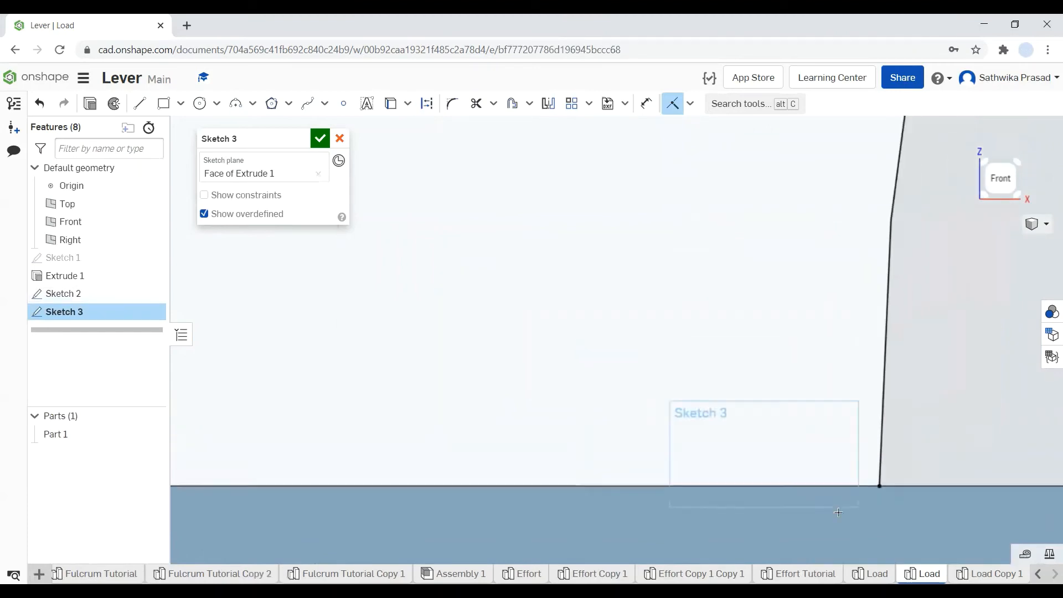
scroll(838, 512, up, 2)
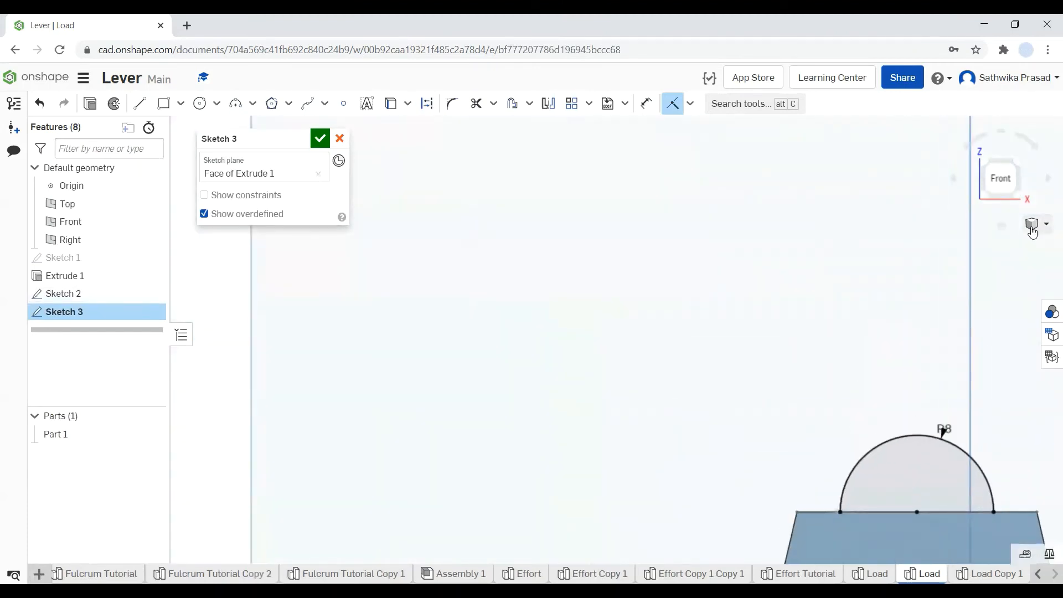
click(1040, 224)
click(1035, 243)
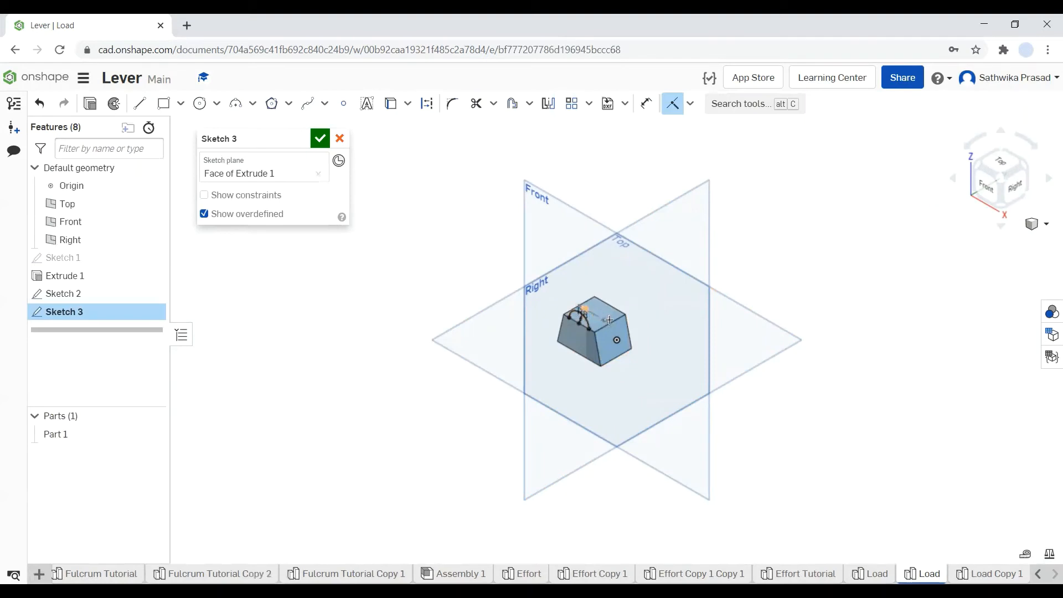
click(318, 139)
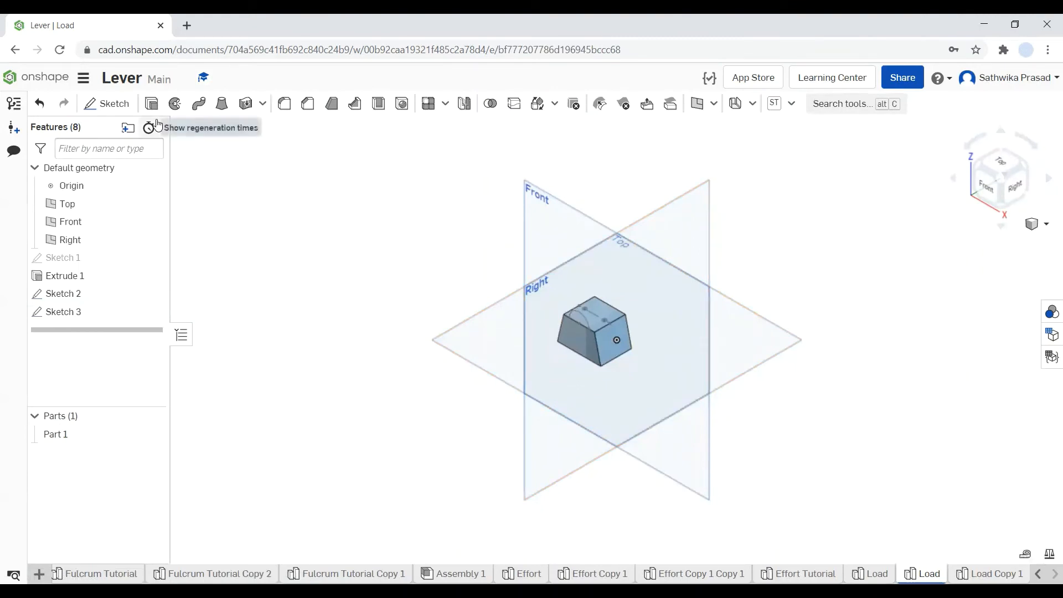
click(201, 105)
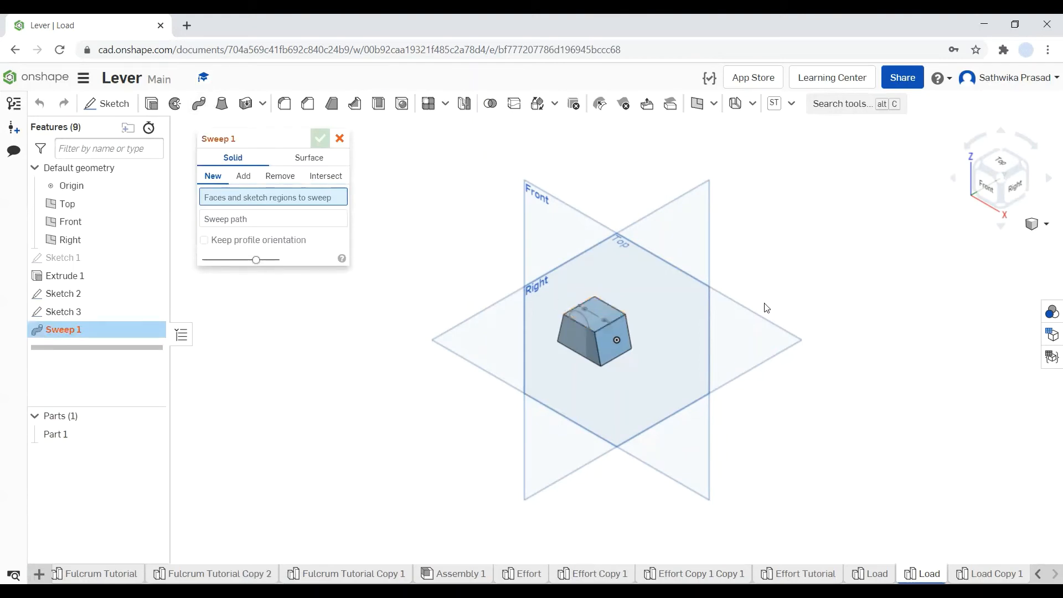
scroll(612, 304, up, 5)
scroll(613, 304, down, 3)
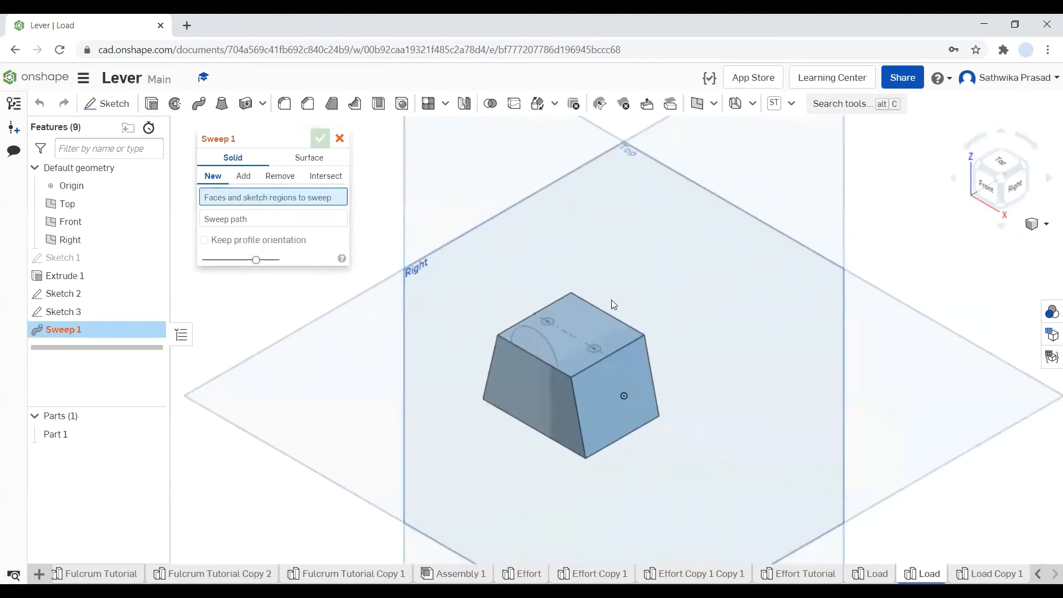
click(565, 317)
click(563, 317)
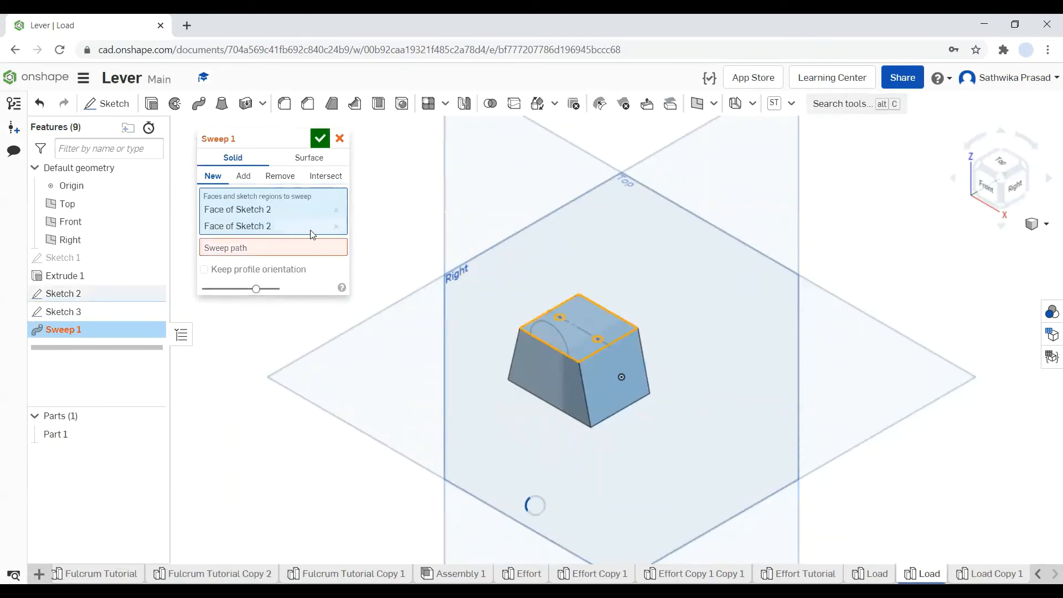
click(263, 250)
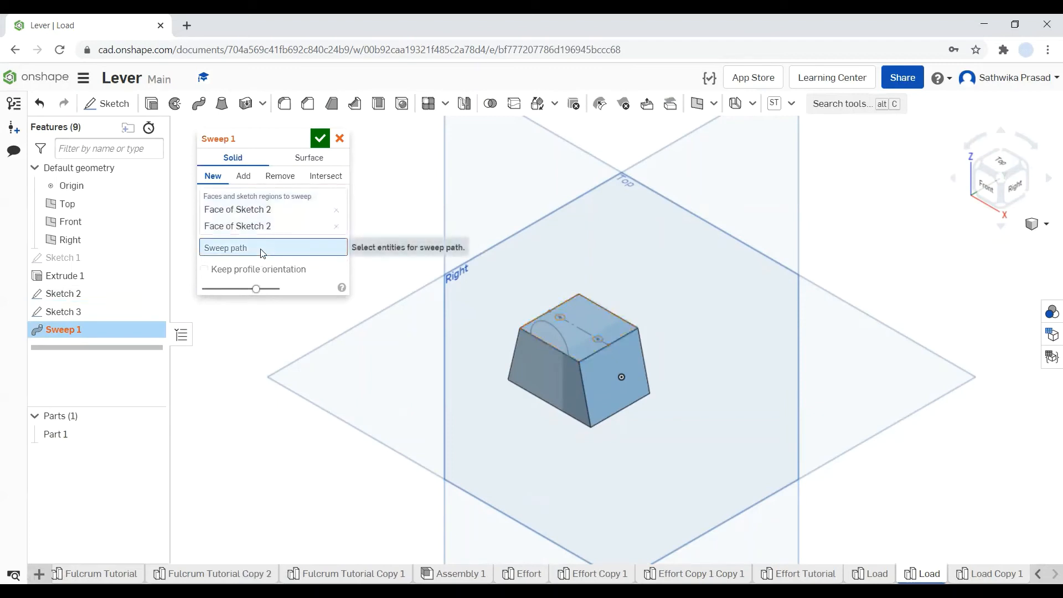
click(557, 330)
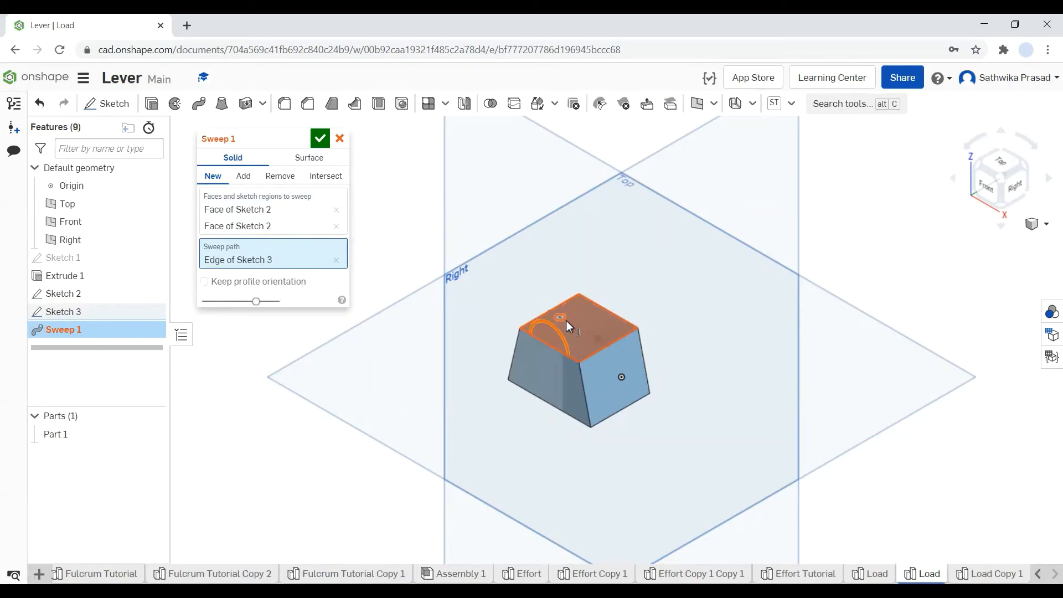
click(243, 176)
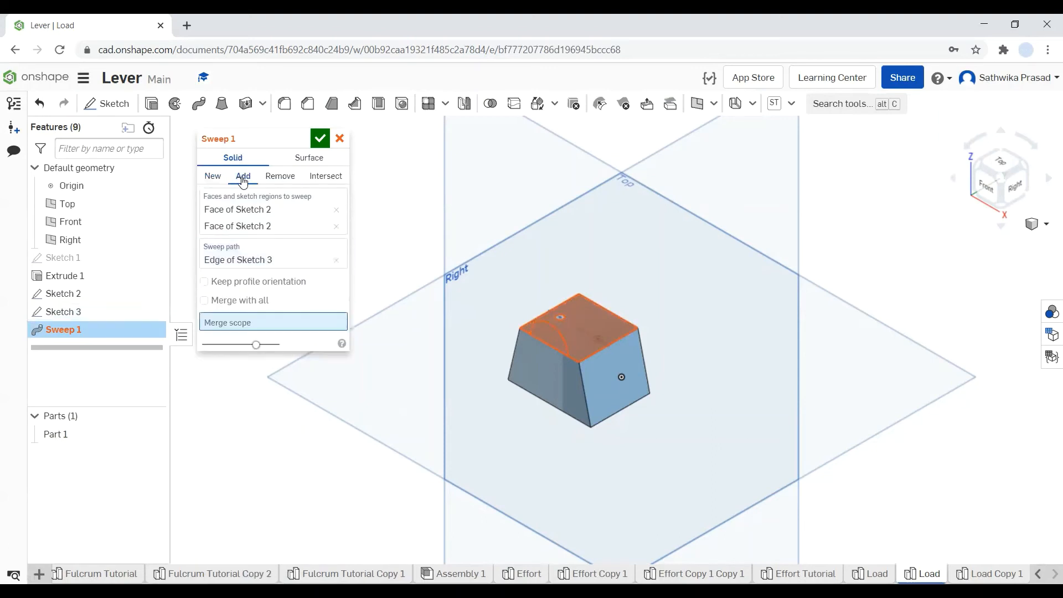
click(340, 139)
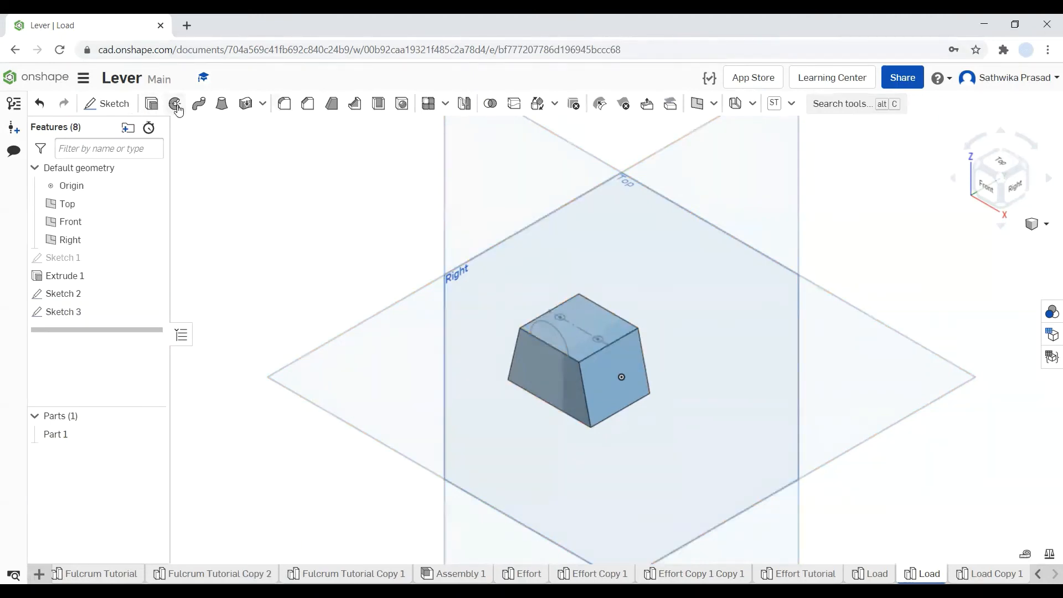
click(198, 104)
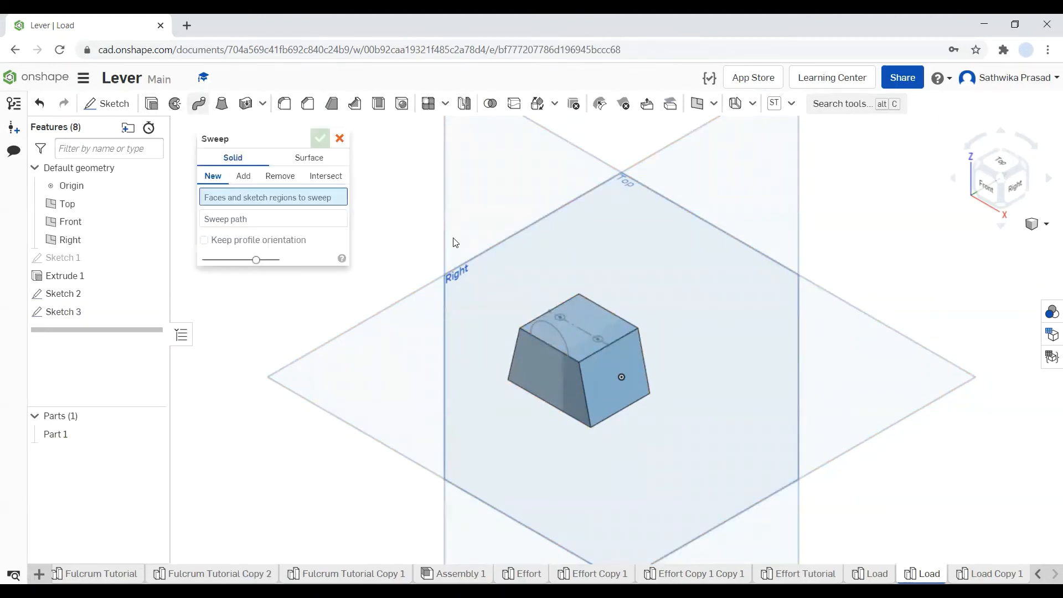
click(562, 318)
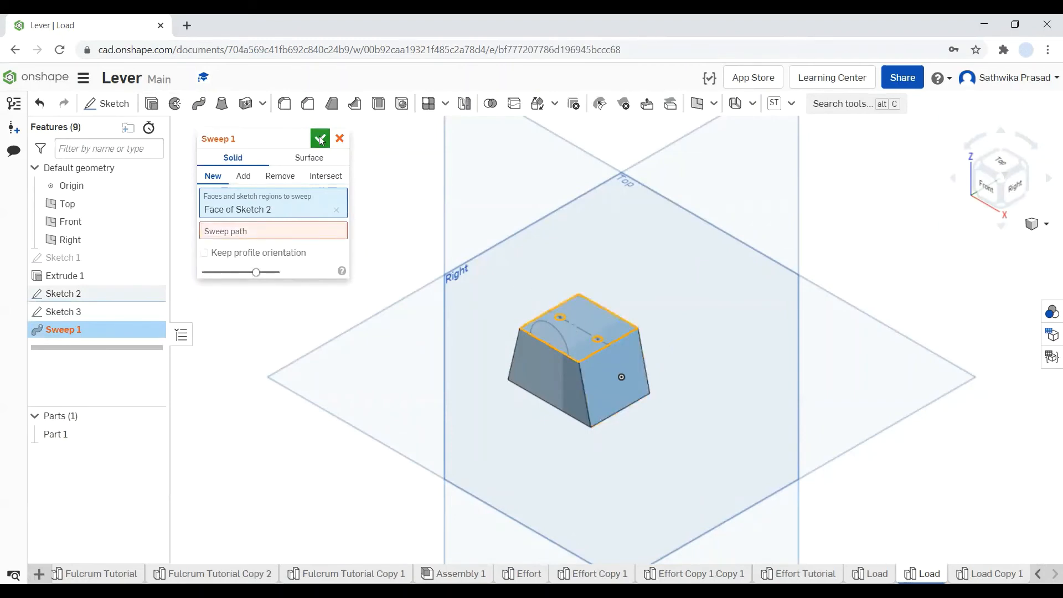
click(340, 139)
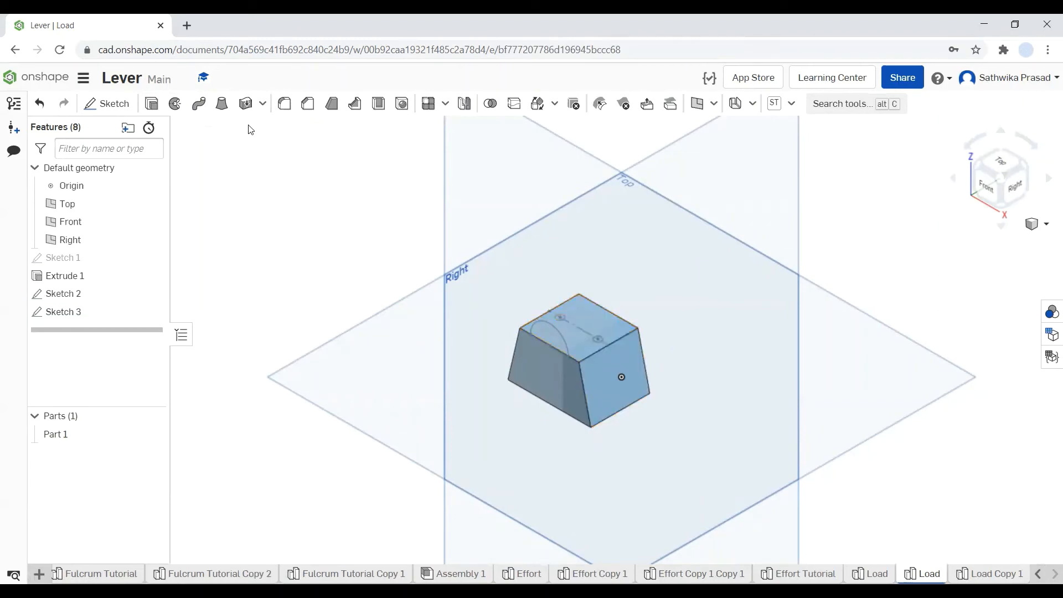
Step: Sweep the two circles on the block's upper face along the handle arc, adding the handle to Part 1
click(196, 111)
click(562, 318)
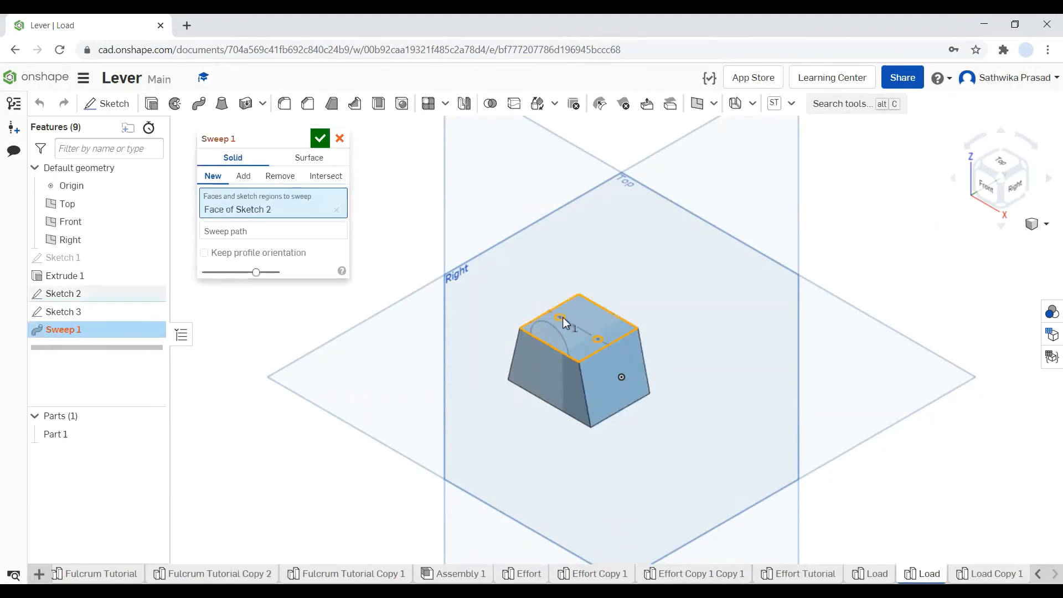
click(600, 338)
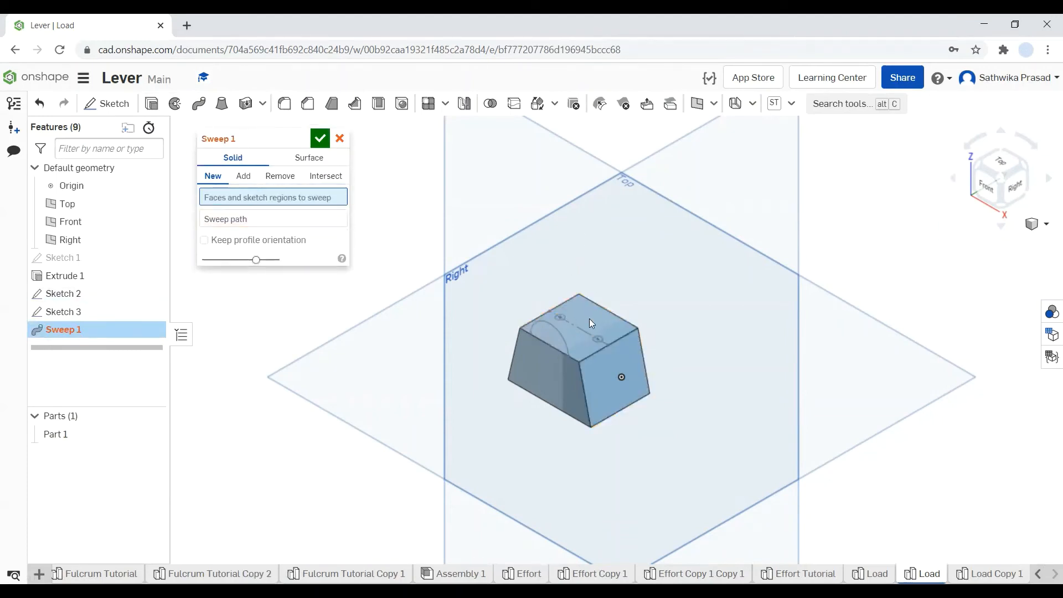
scroll(586, 344, up, 5)
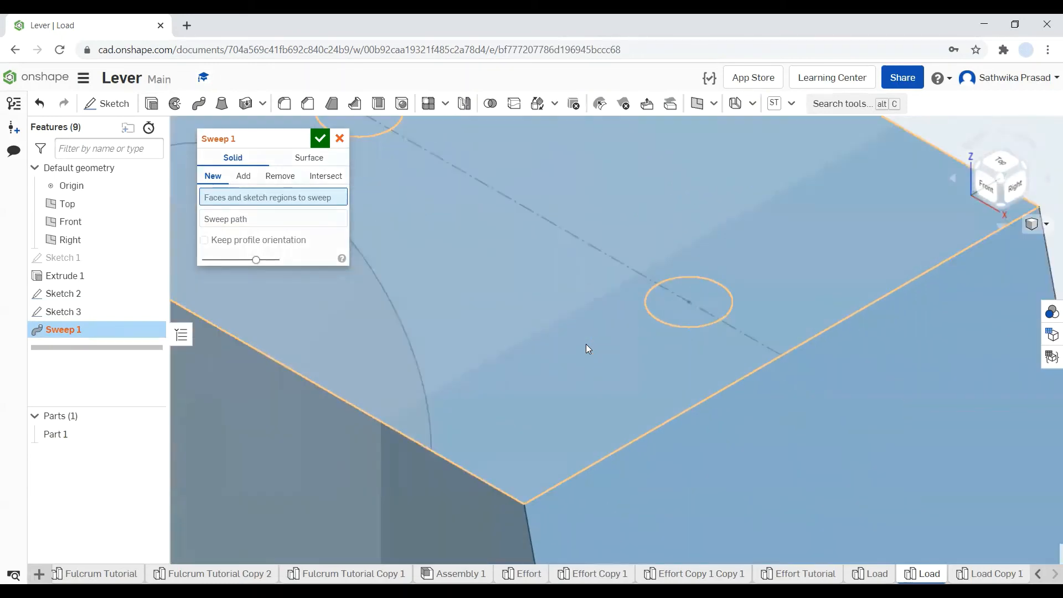
click(720, 288)
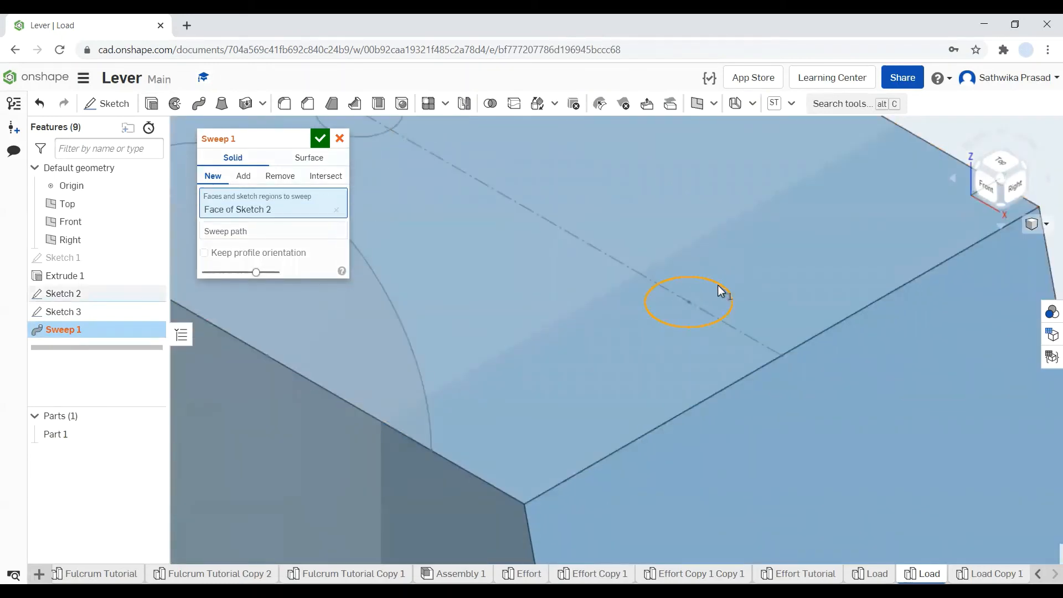
click(380, 132)
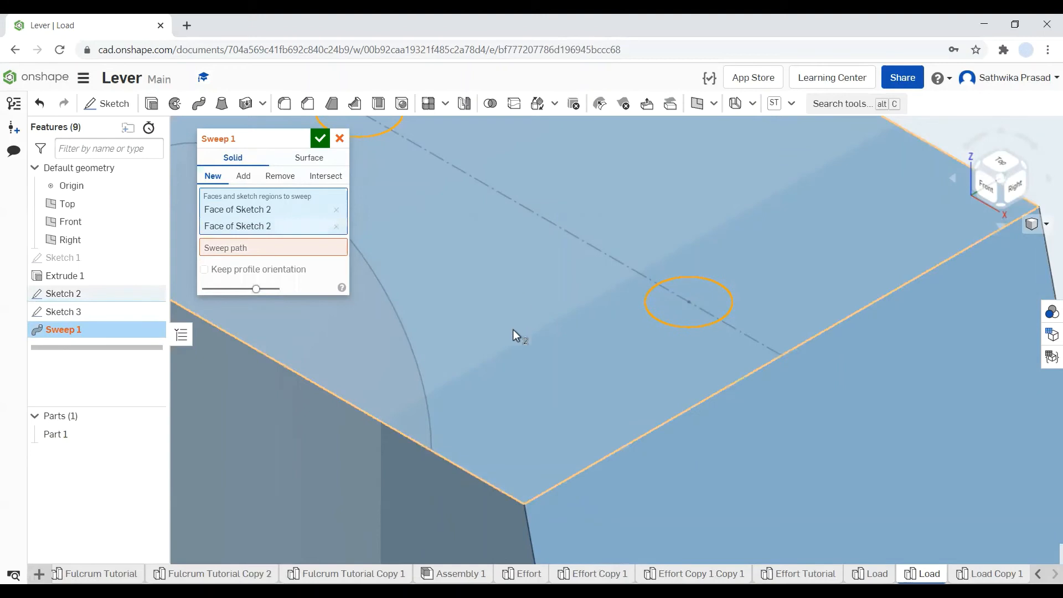
click(331, 244)
click(397, 311)
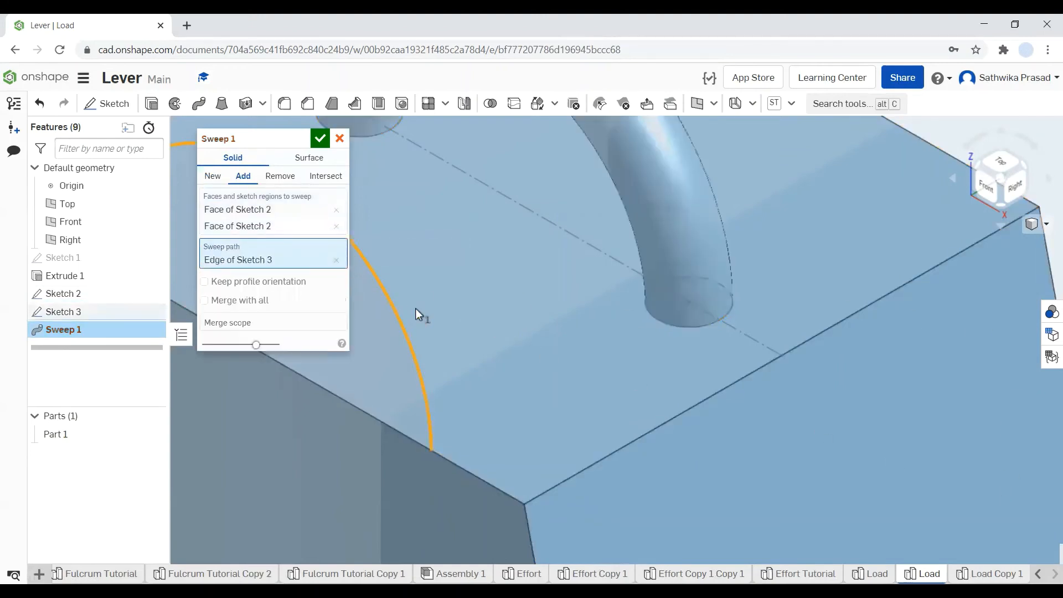
scroll(537, 327, down, 2)
scroll(537, 327, down, 3)
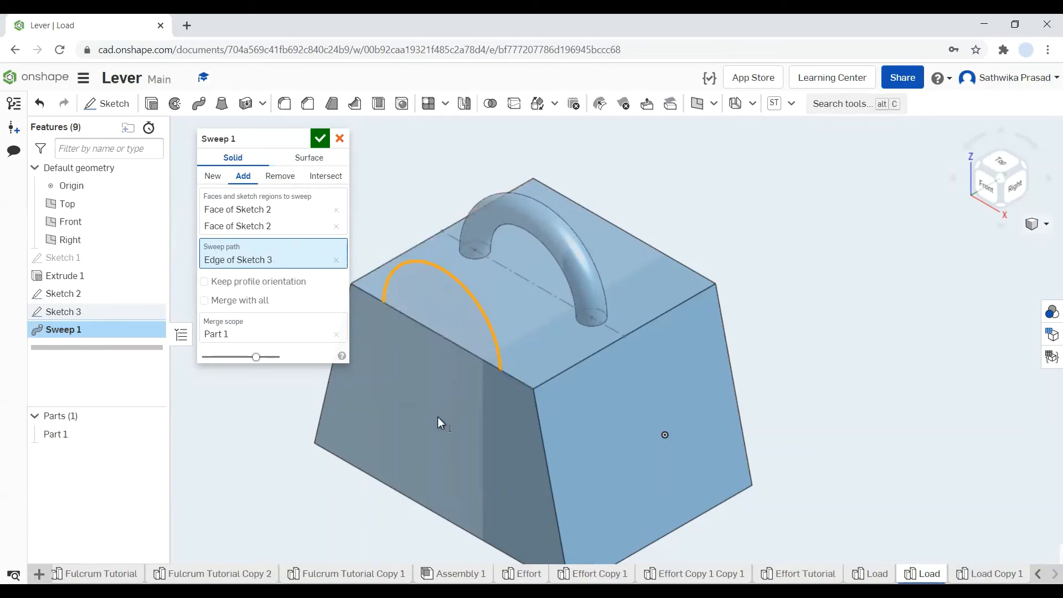
double_click(323, 145)
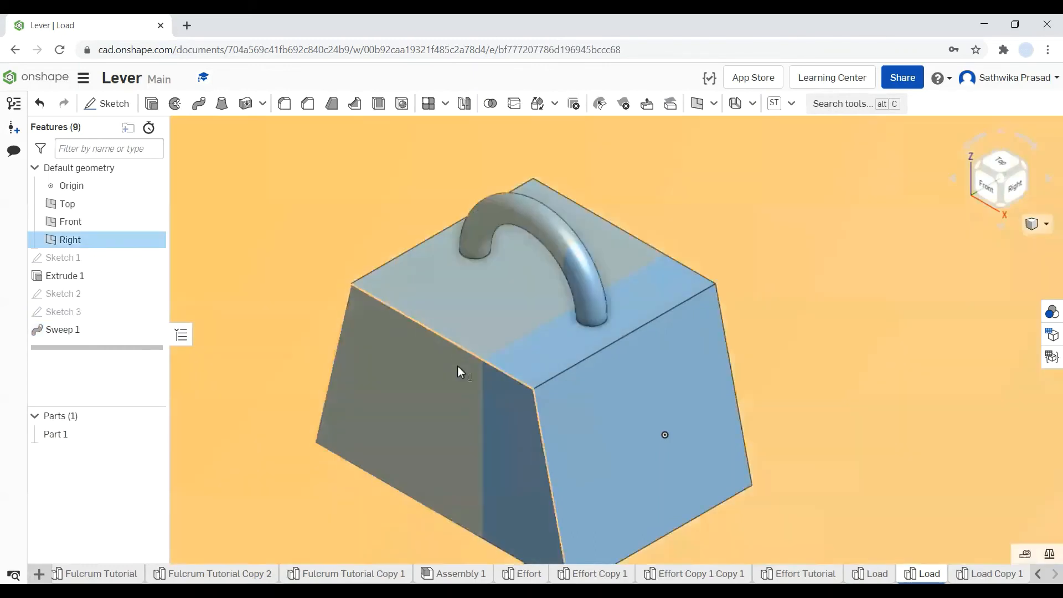
Step: Hide the Top, Front and Right planes
scroll(457, 367, down, 5)
scroll(458, 367, down, 3)
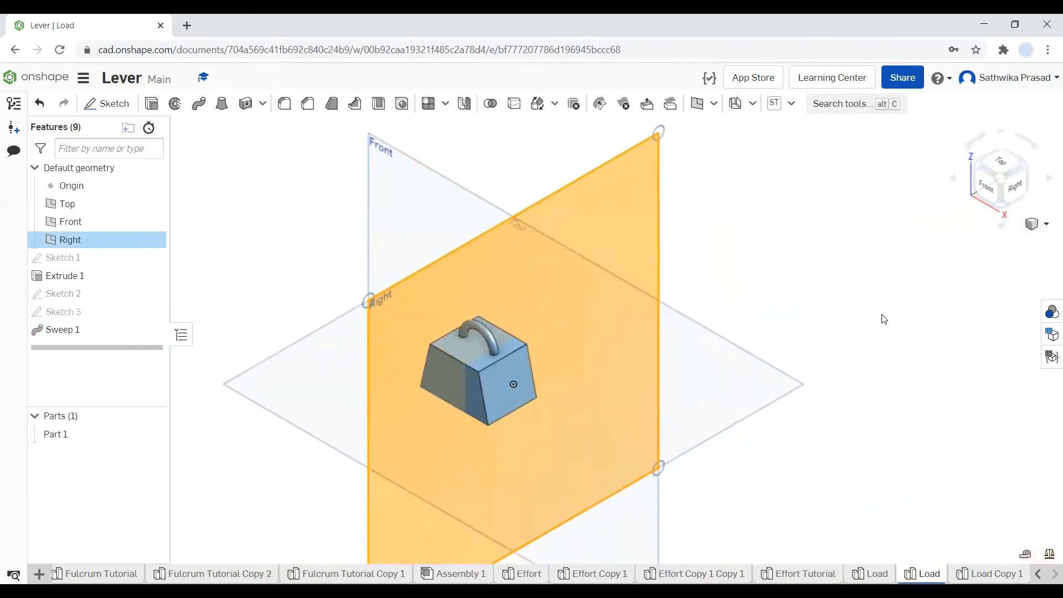
click(883, 316)
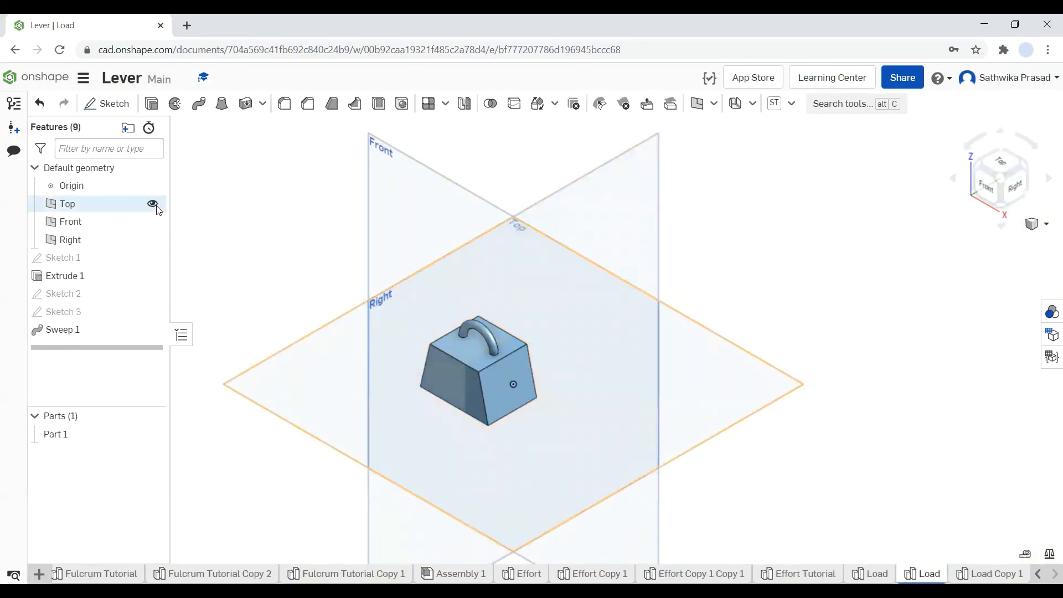
click(151, 204)
click(152, 221)
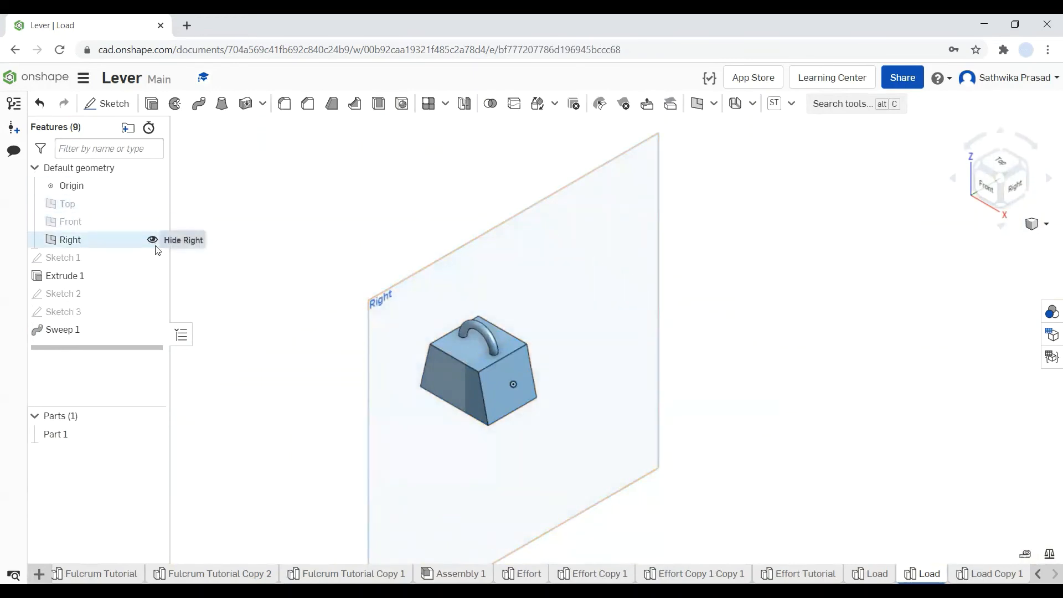
click(151, 239)
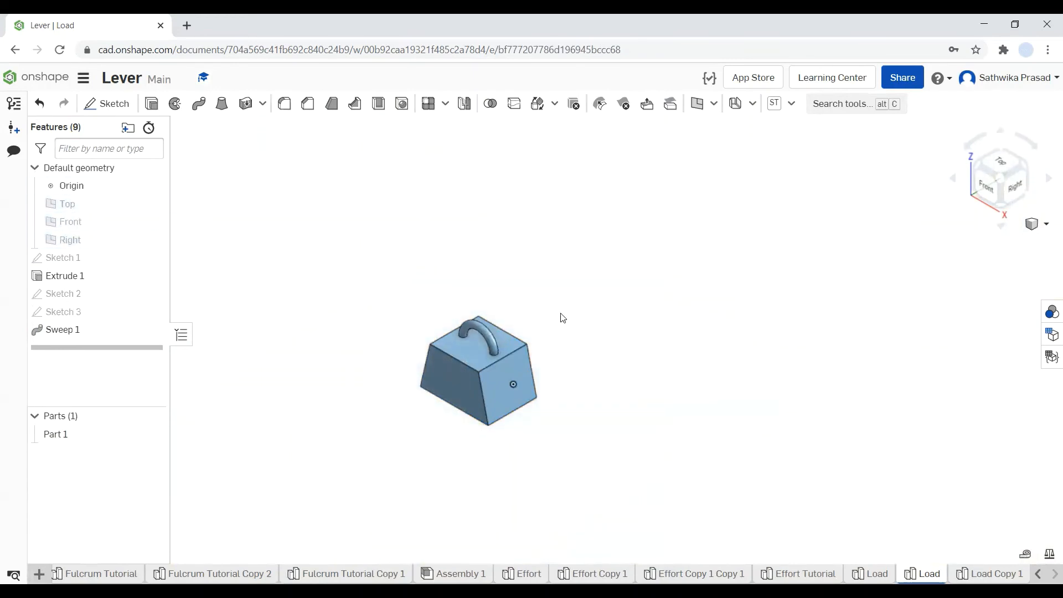
Step: Start a new sketch on the block's front face and add the text "Load" about 51 mm wide
click(987, 186)
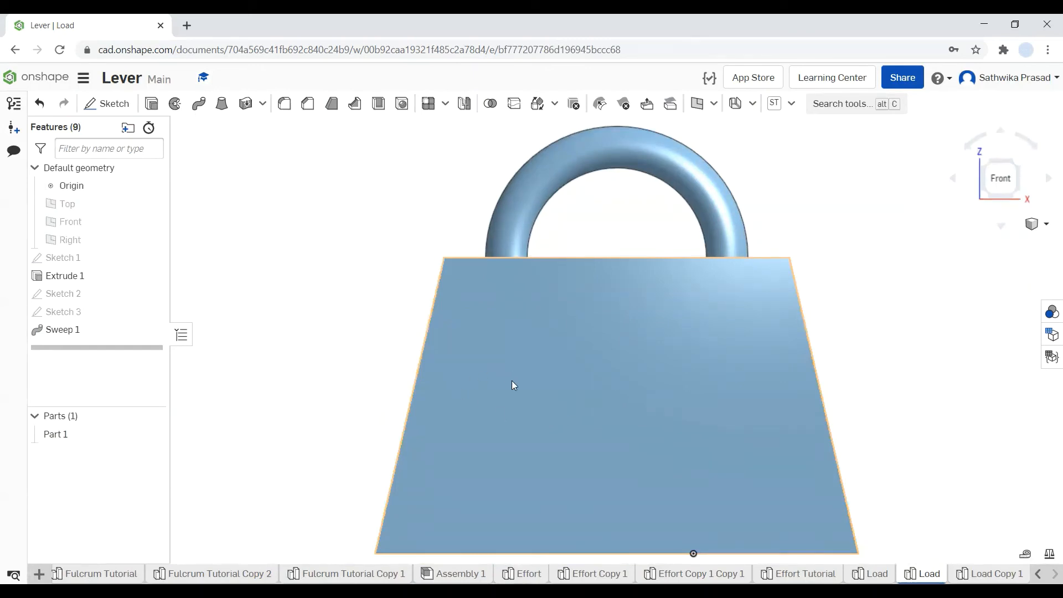
right_click(558, 390)
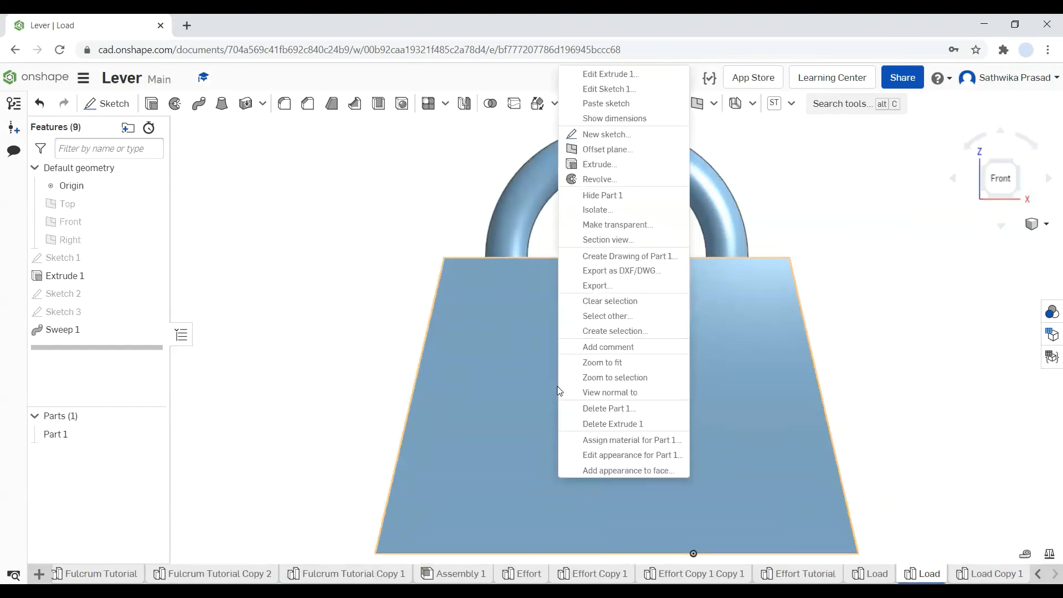
click(599, 135)
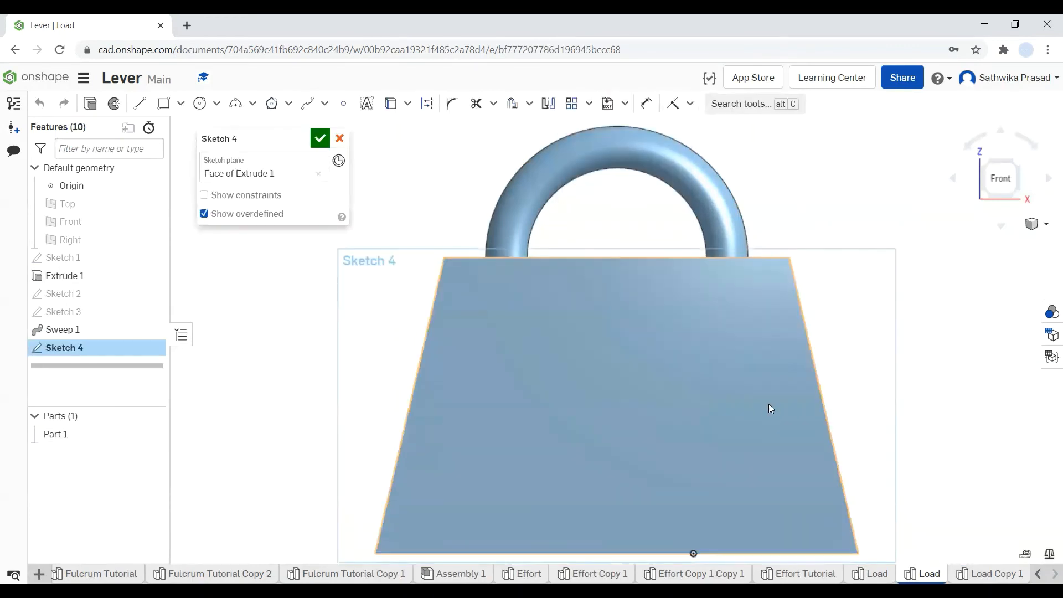
scroll(769, 400, down, 3)
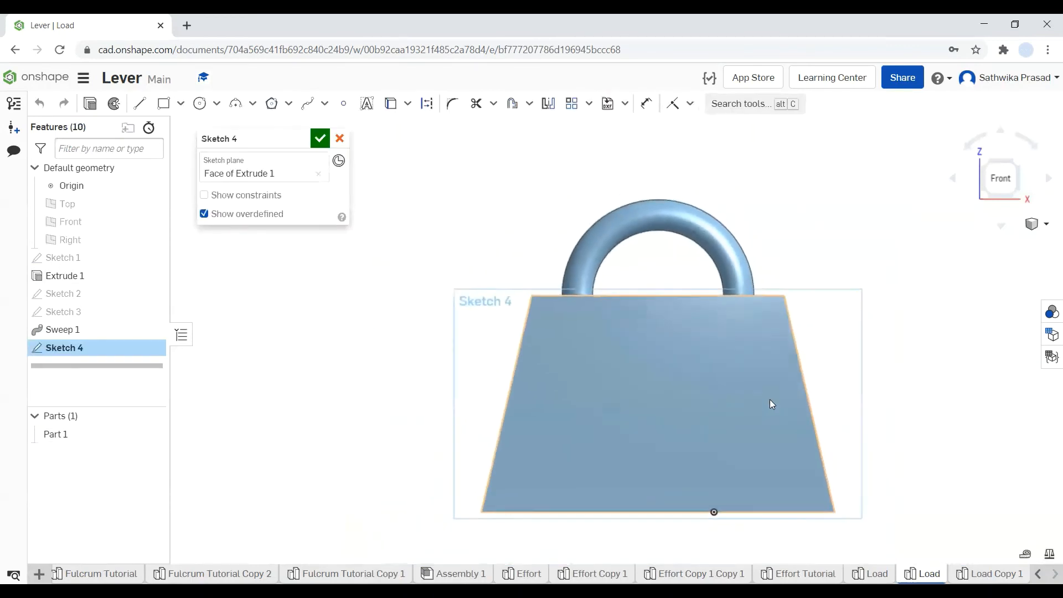
click(370, 104)
drag(540, 316, 778, 504)
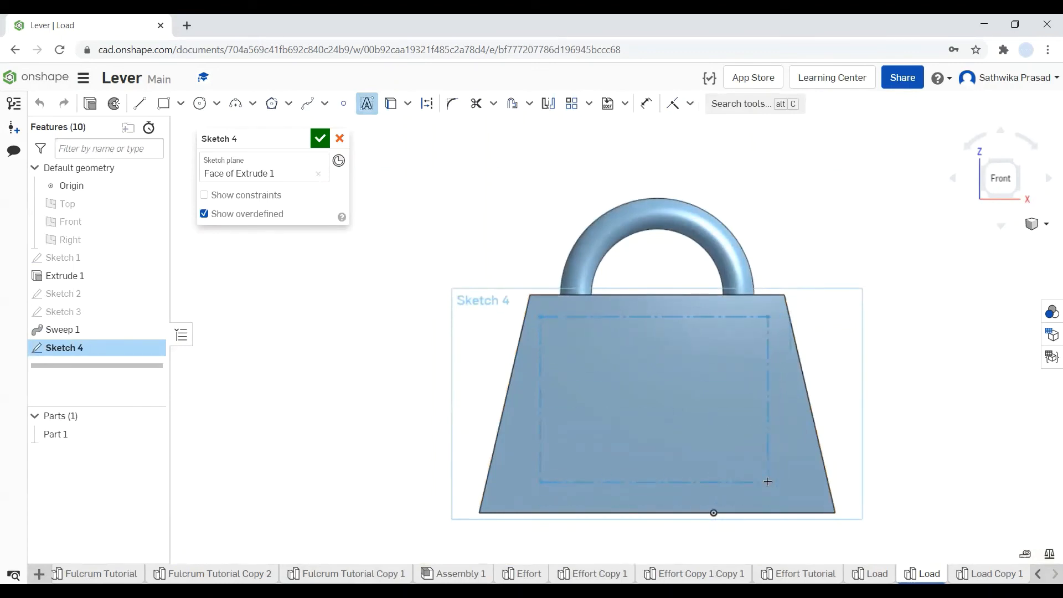
key(BackSpace)
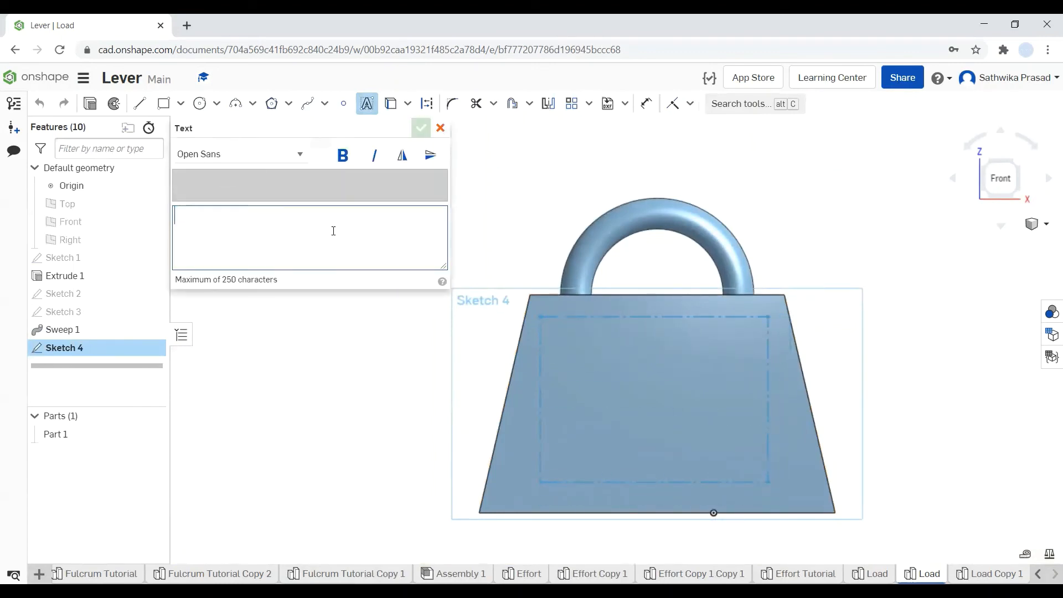
text(Load)
key(Return)
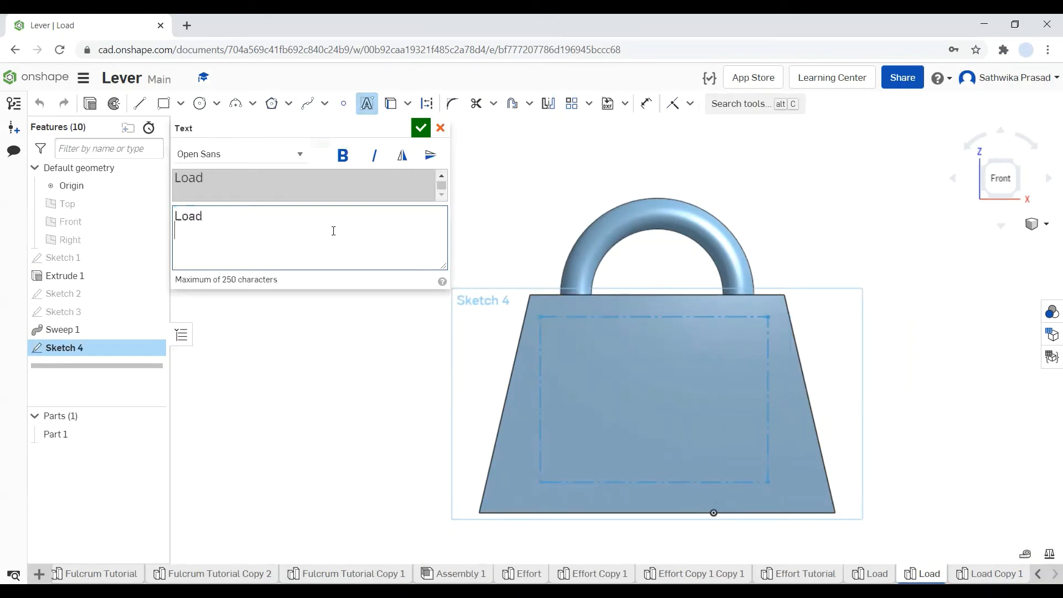
click(421, 128)
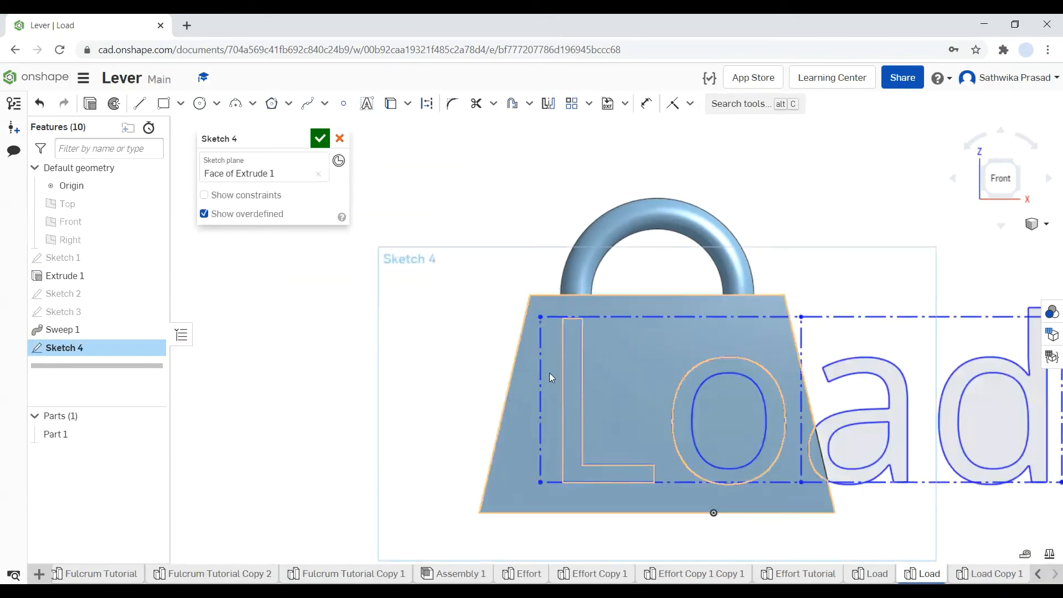
Step: Dimension the overall width of the Load text box as 20 mm
scroll(552, 378, down, 5)
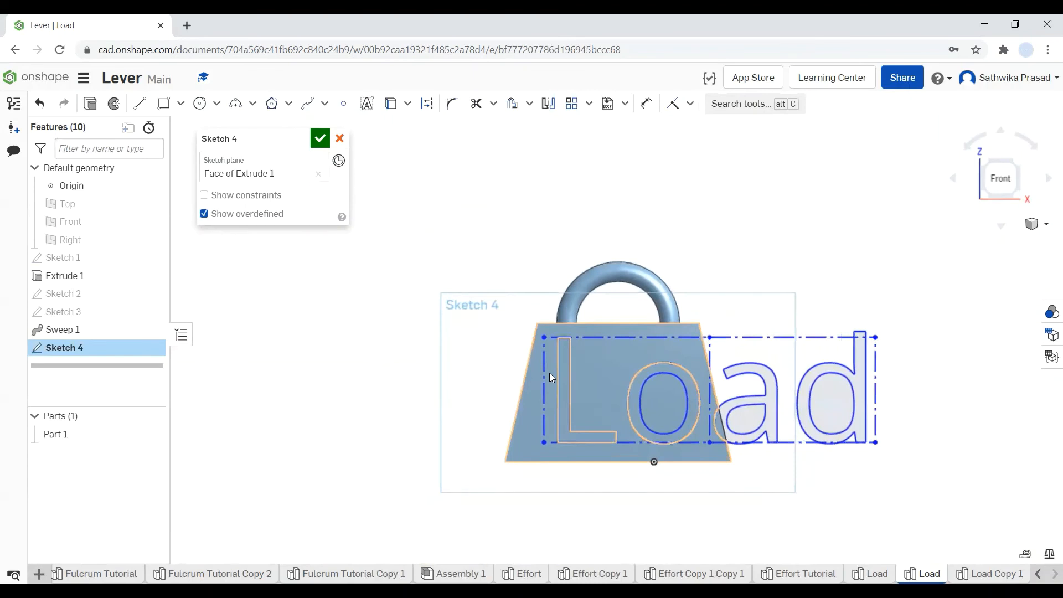
click(643, 104)
click(635, 335)
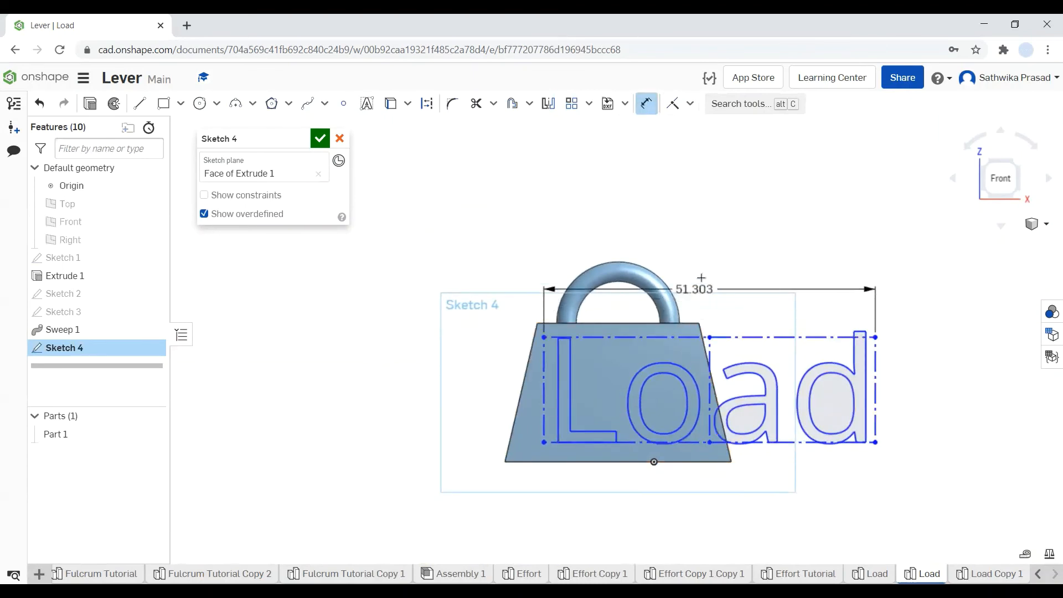
click(702, 278)
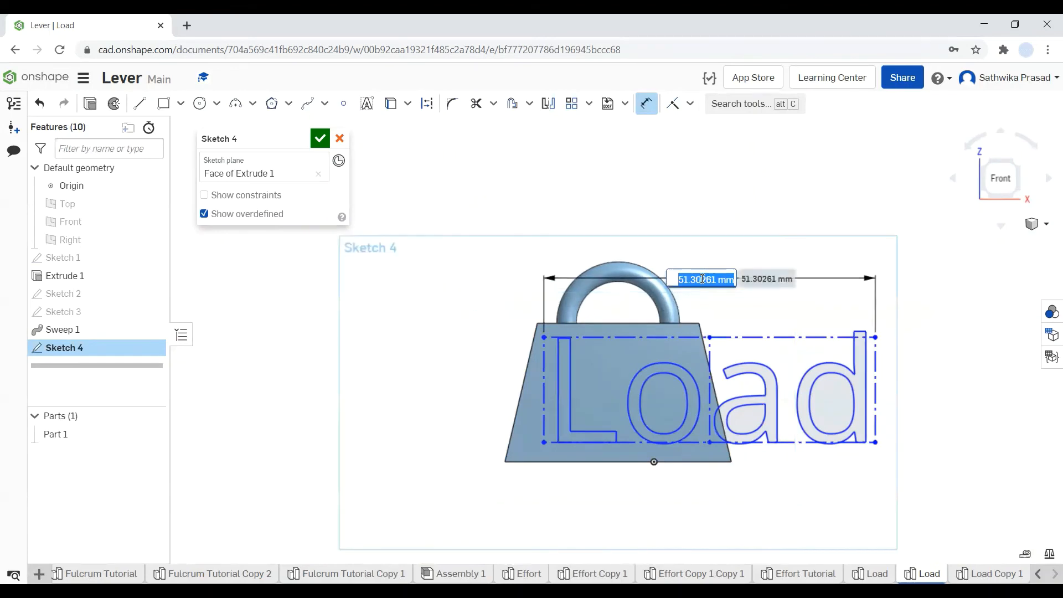
text(20)
key(Return)
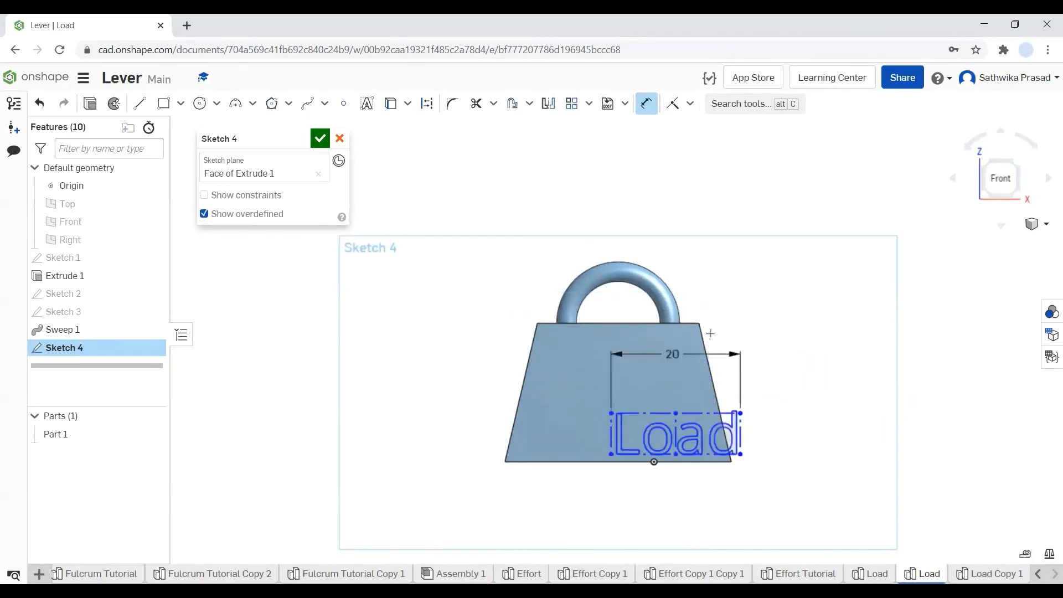
Step: Change the Load text box's width dimension to 25 mm
double_click(677, 351)
text(20)
key(Return)
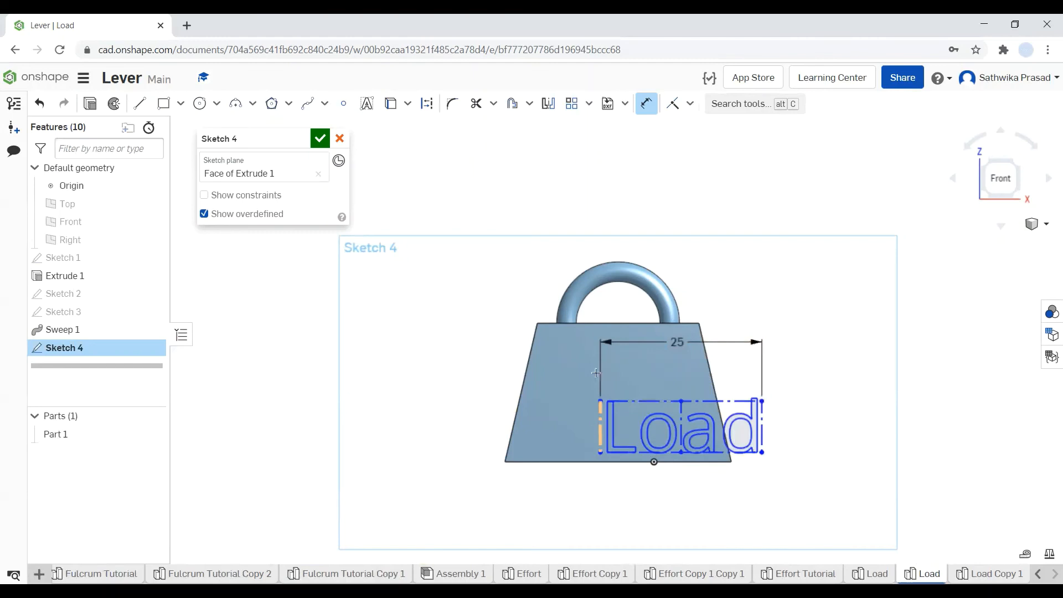
Step: Draw a vertical line from the block face's upper-left corner down to its bottom edge and convert it to construction geometry
key(Escape)
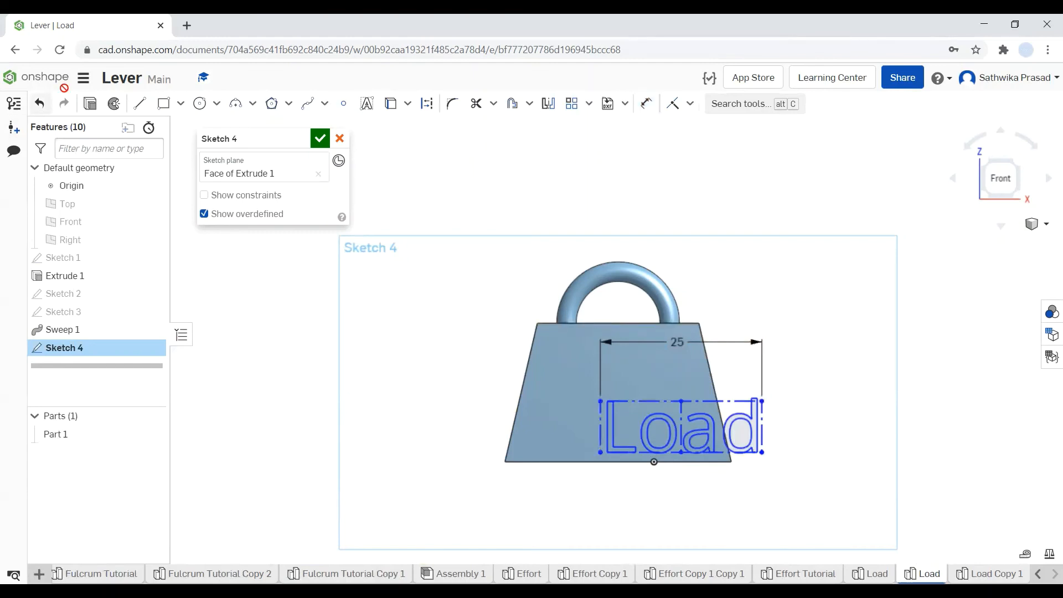
click(140, 104)
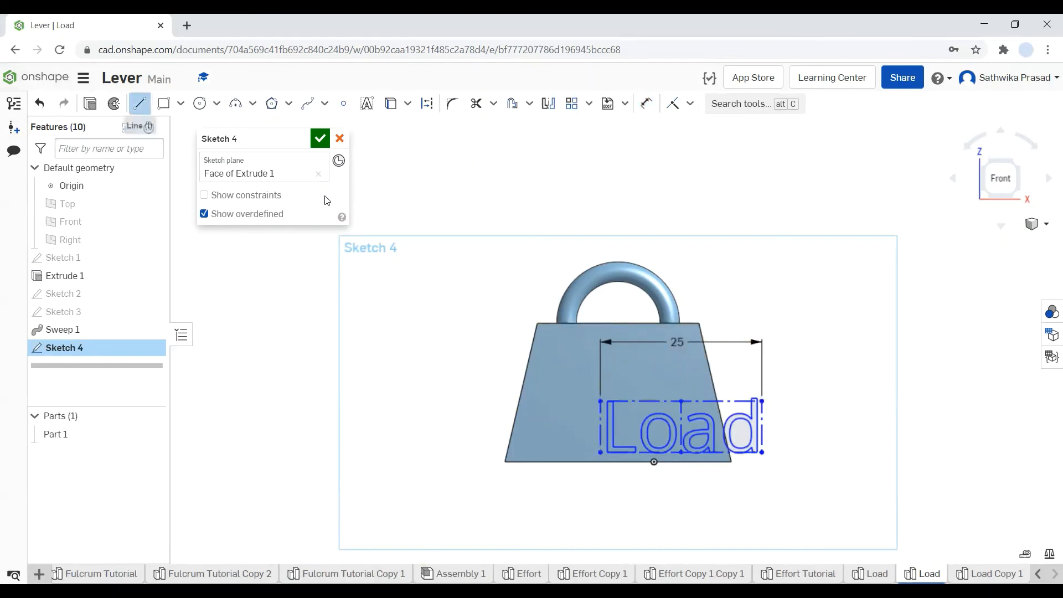
click(537, 322)
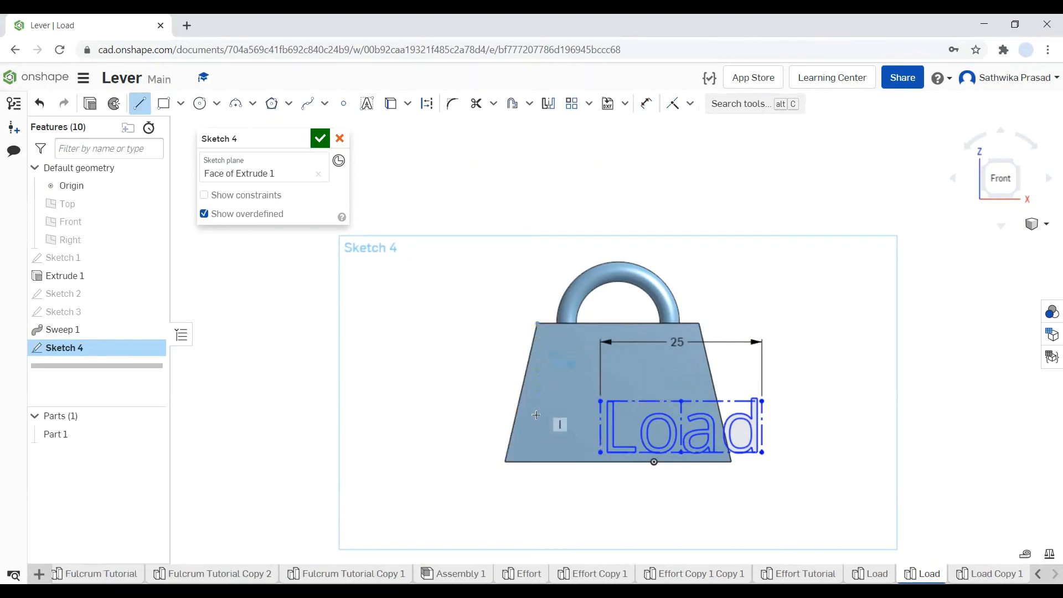
click(535, 461)
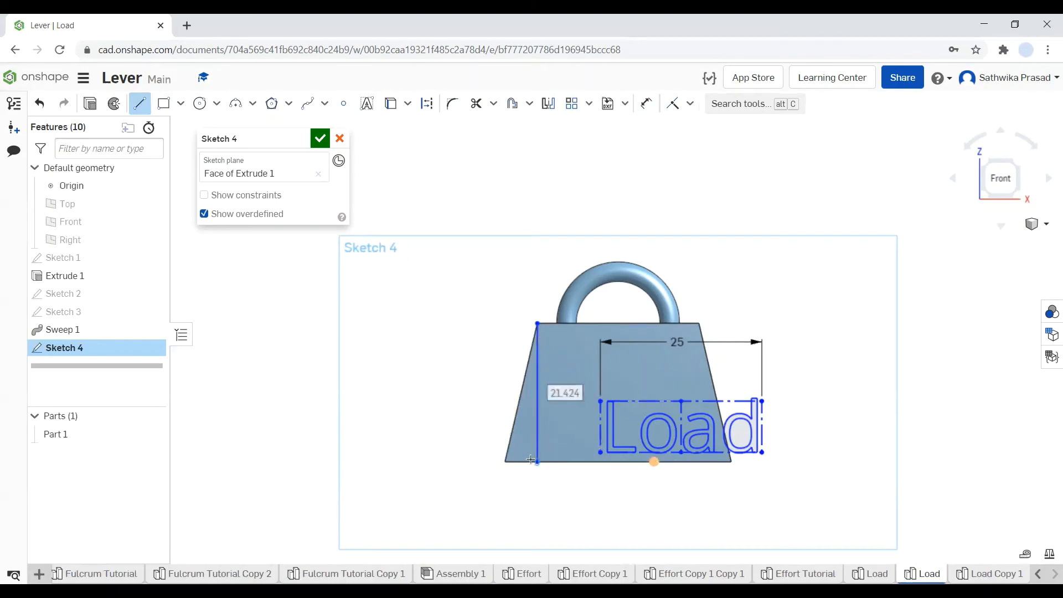
key(Escape)
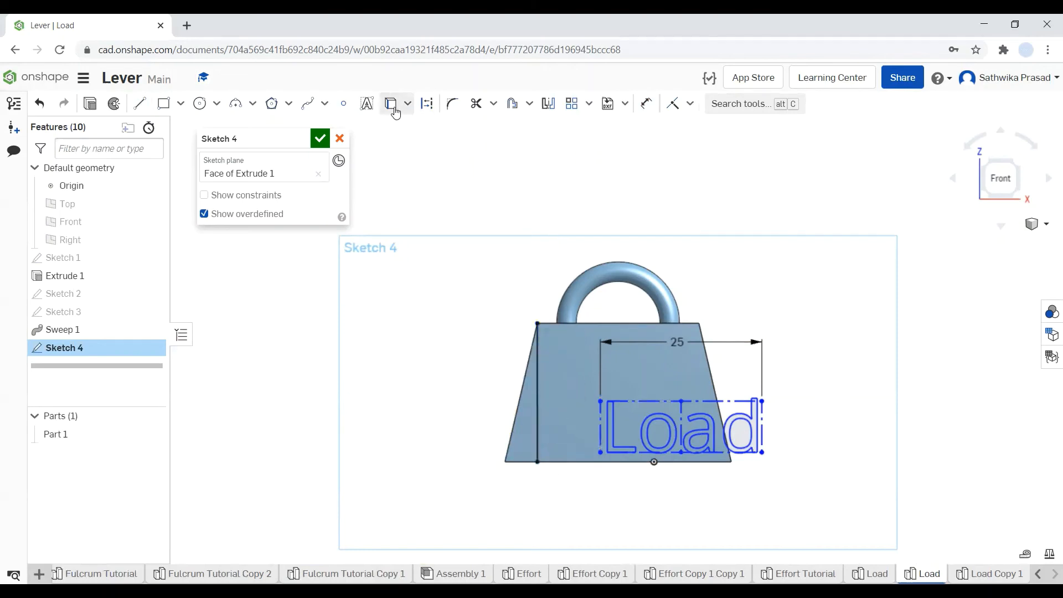
click(538, 394)
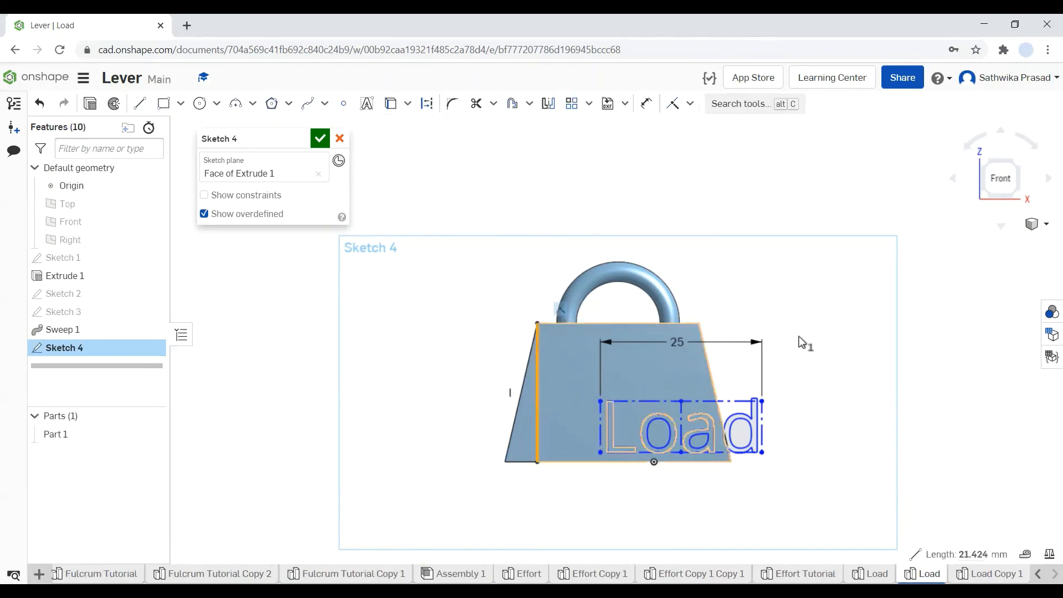
click(427, 104)
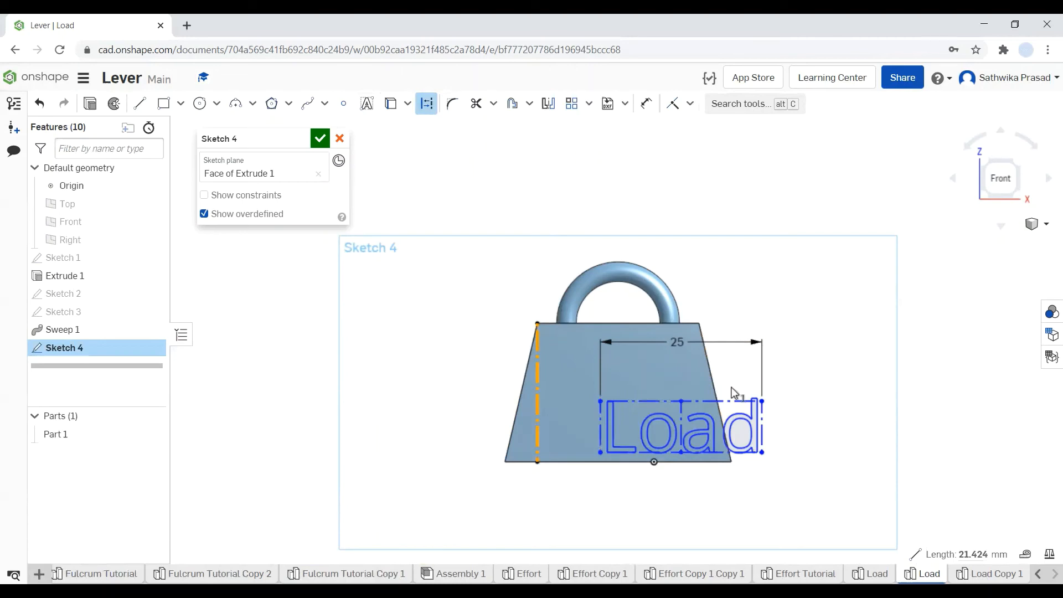
Step: Add a 1 mm diameter dimension between the vertical construction line and the left edge of the Load text box
click(649, 105)
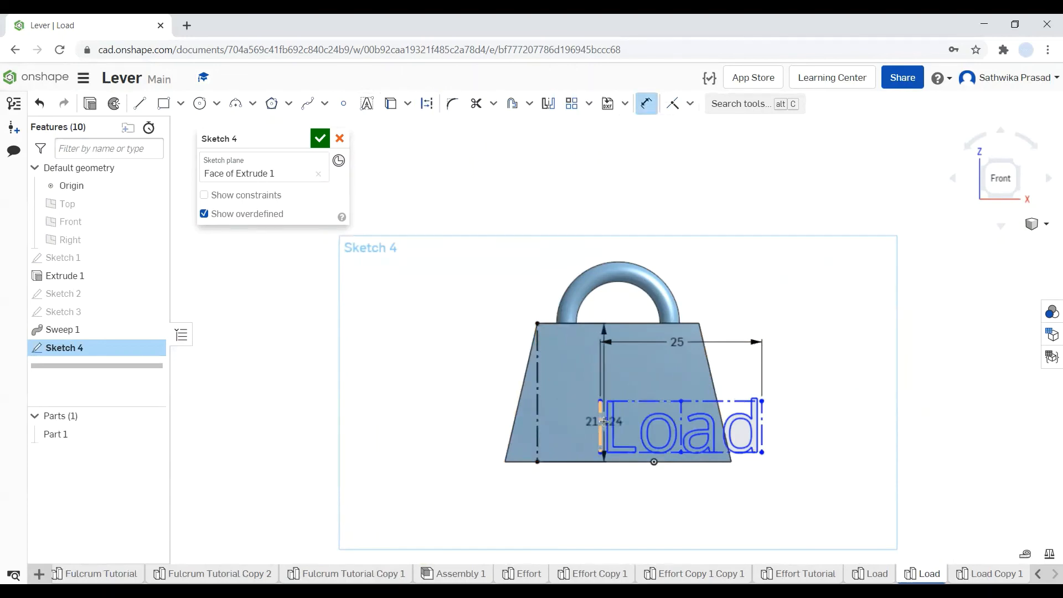
click(600, 421)
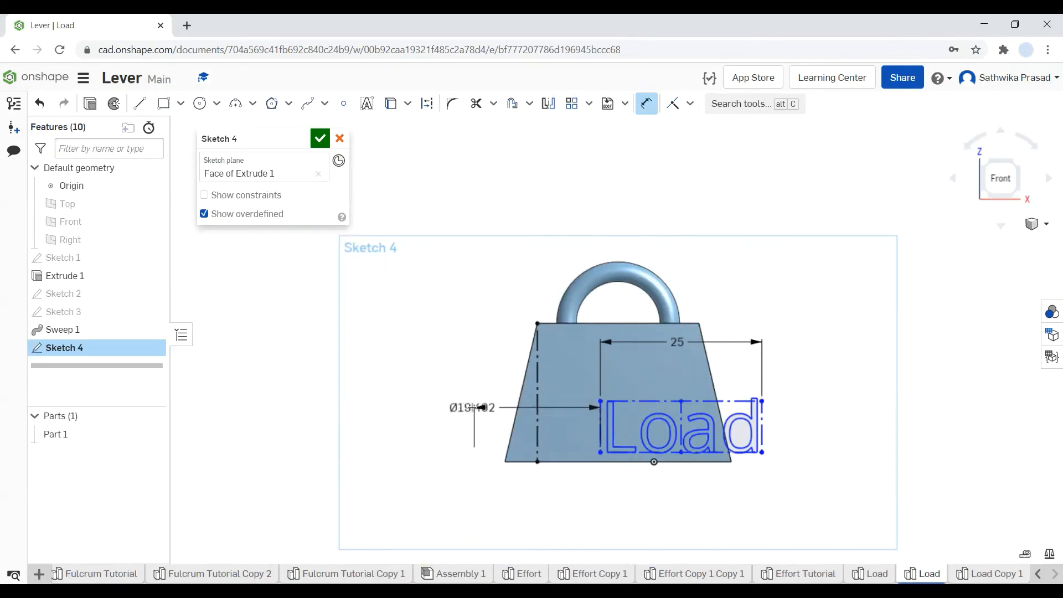
click(474, 407)
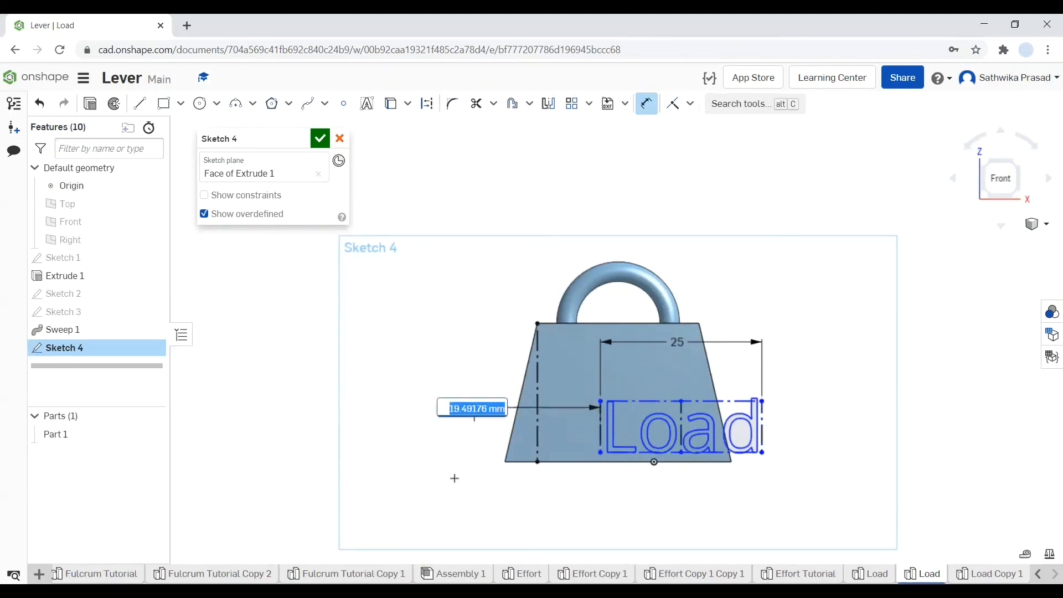
text(1)
key(Return)
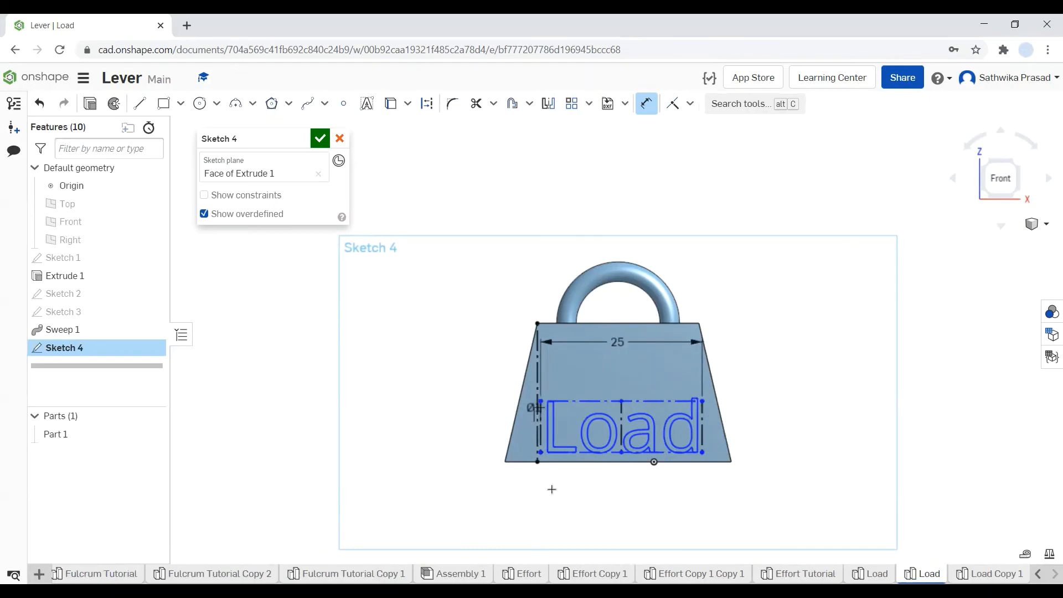
Step: Dimension the top of the Load text box 10 mm below the block's top edge
click(612, 401)
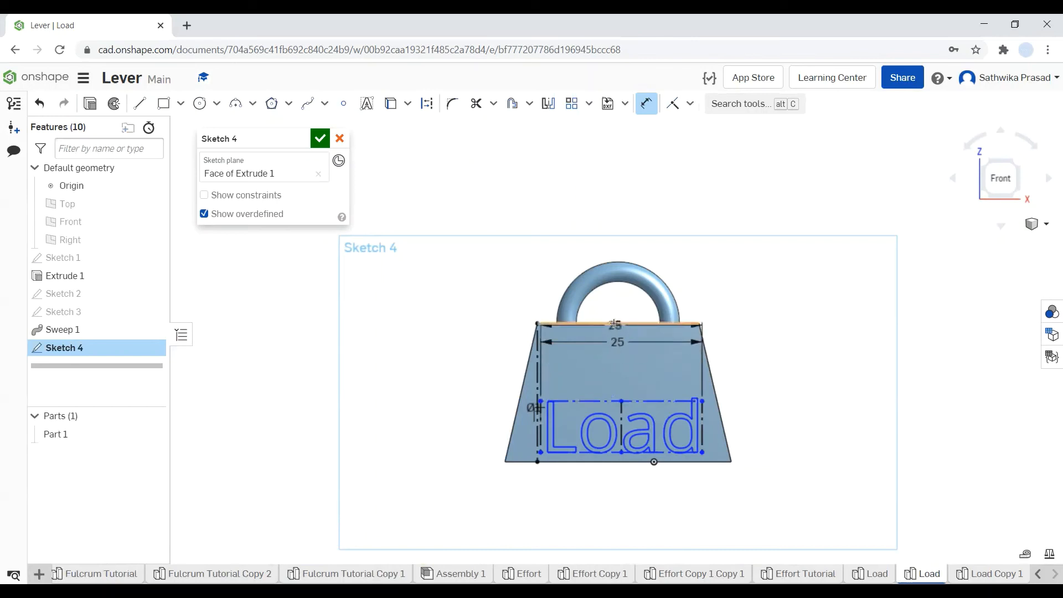
click(613, 323)
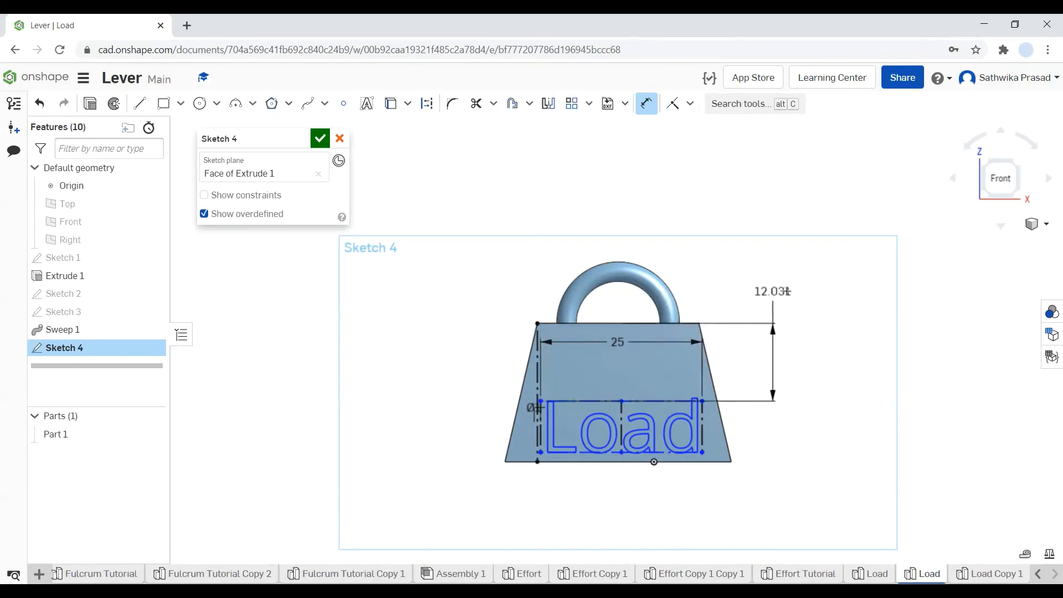
click(792, 291)
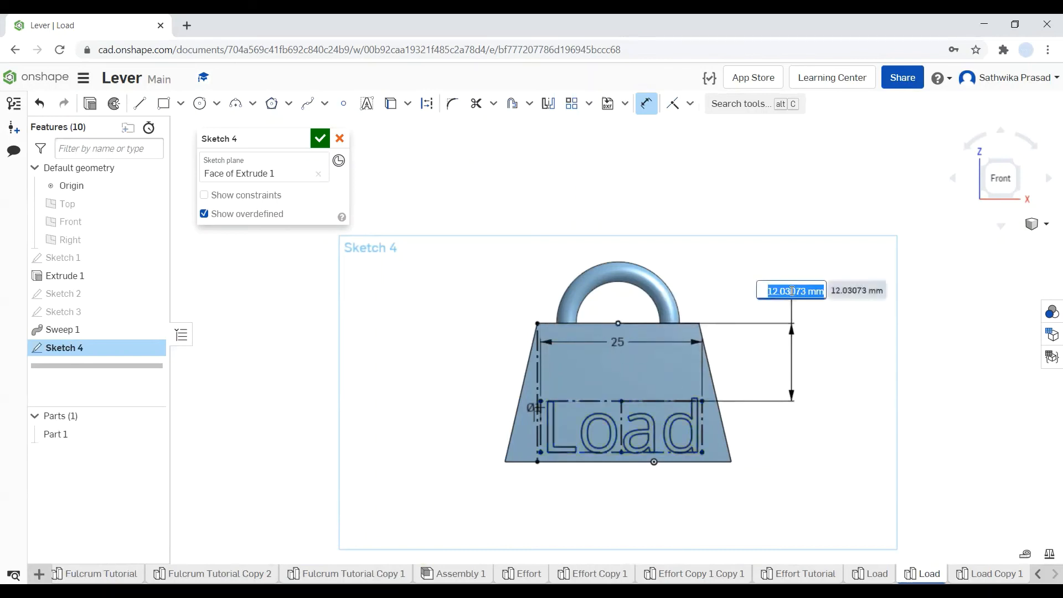
text(10)
key(Return)
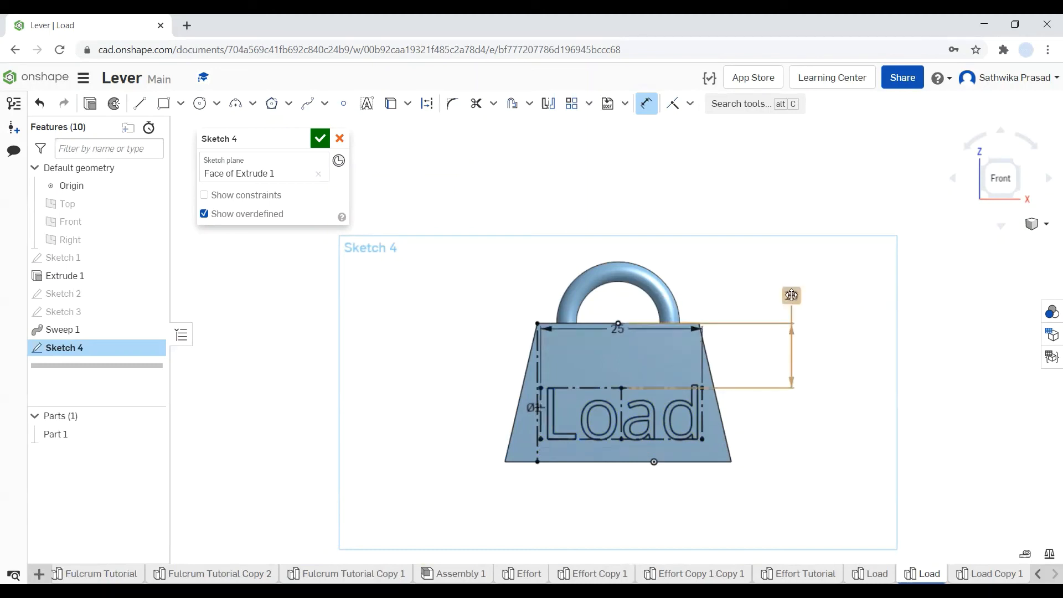
Step: Change the text box's distance below the block's top edge to 7 mm and finish the sketch
double_click(791, 293)
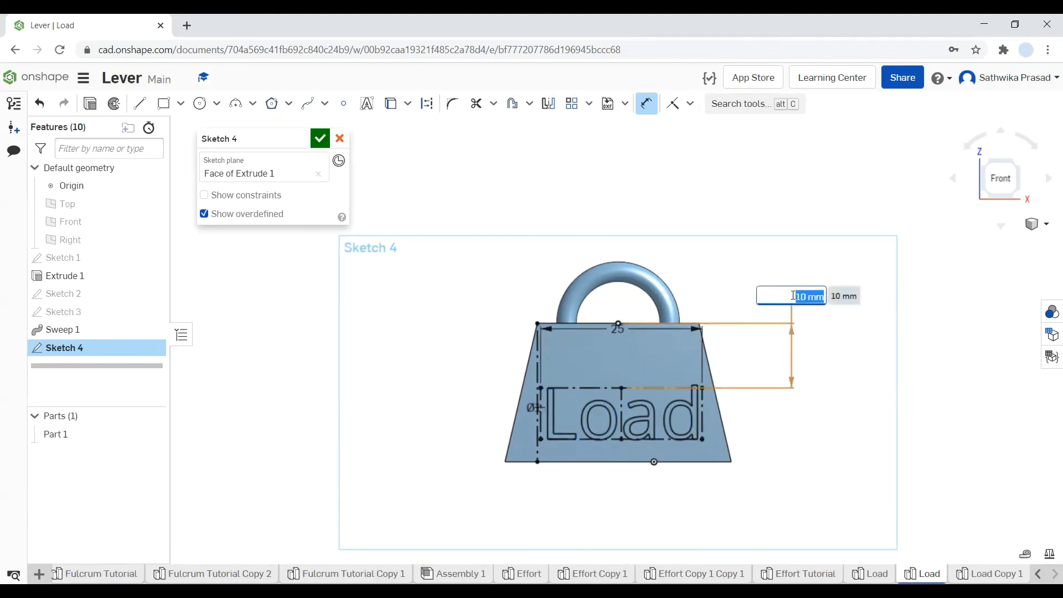
key(BackSpace)
key(Return)
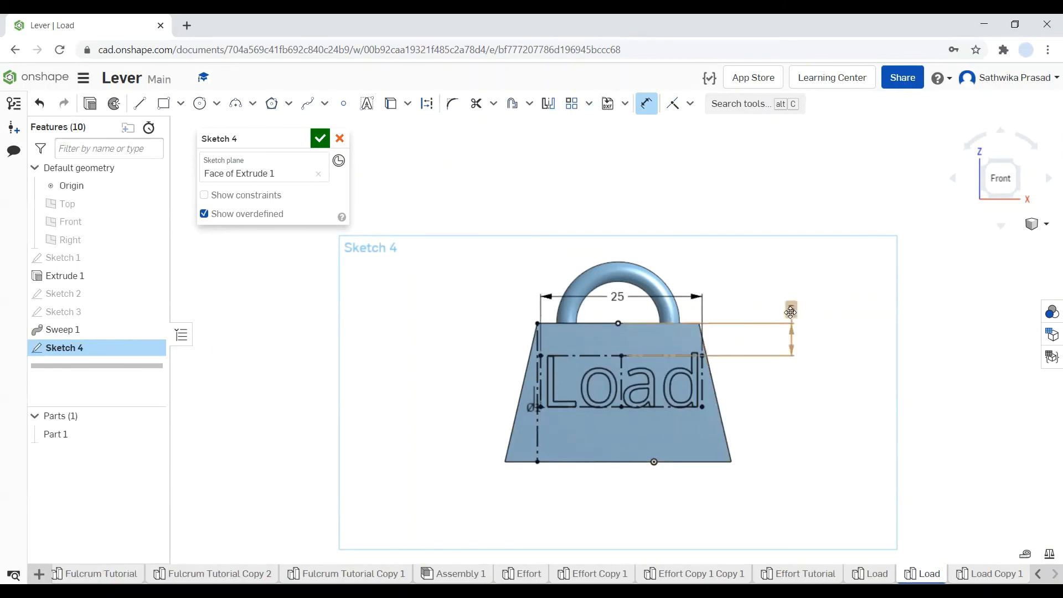
double_click(795, 311)
text(7)
key(Return)
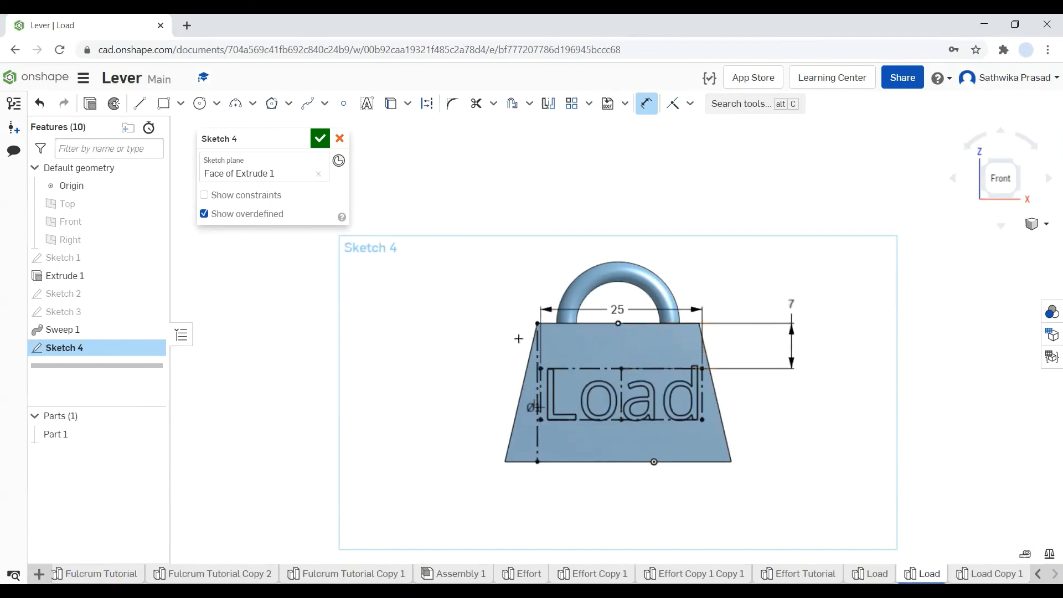
click(320, 138)
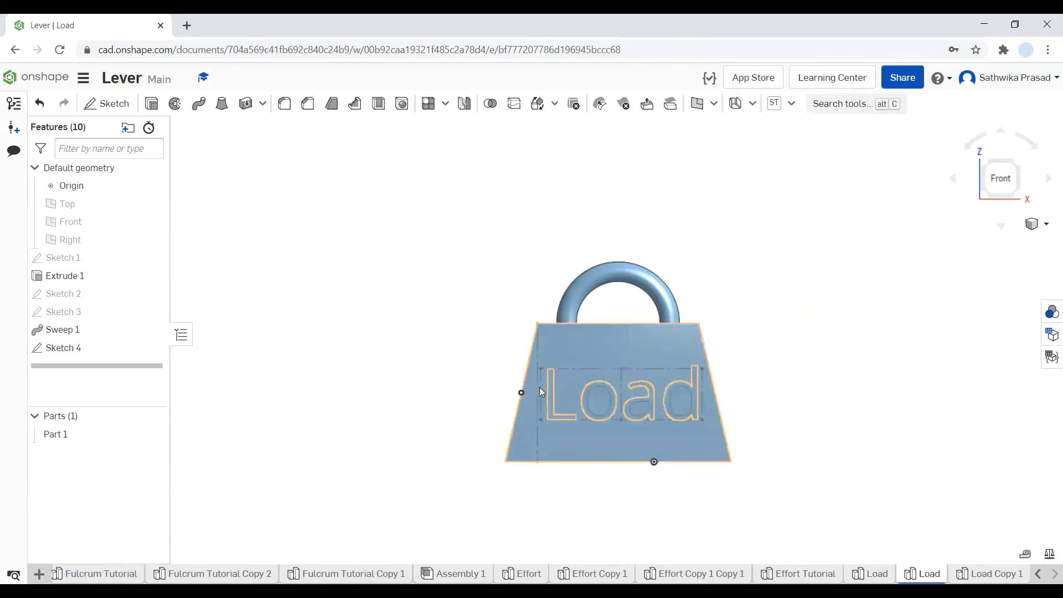
Step: Extrude the Load text outward from the front face to a depth of 3 mm, adding it to the block
click(546, 420)
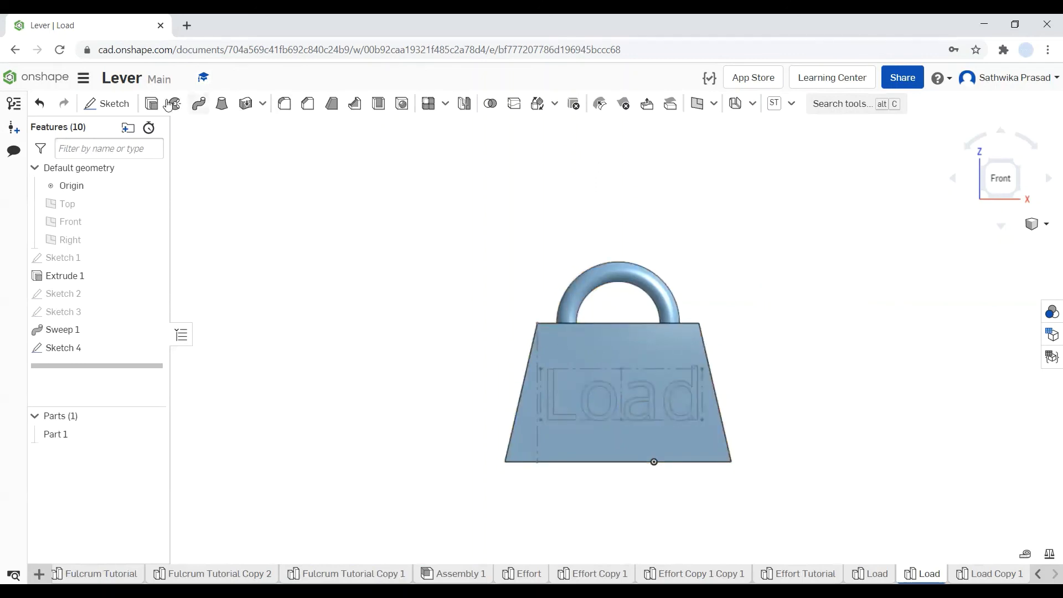
click(151, 104)
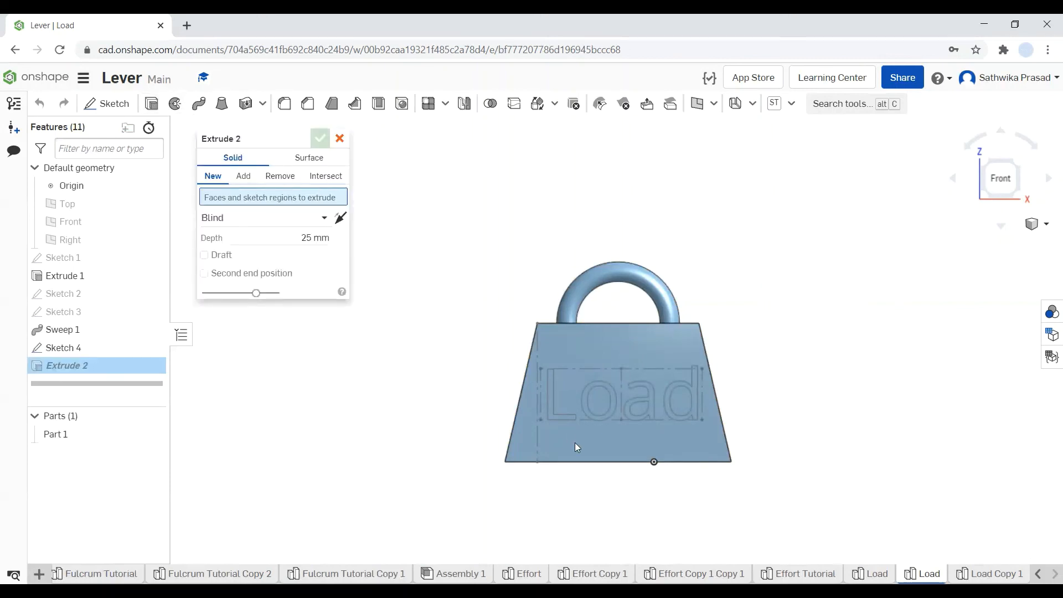
click(585, 391)
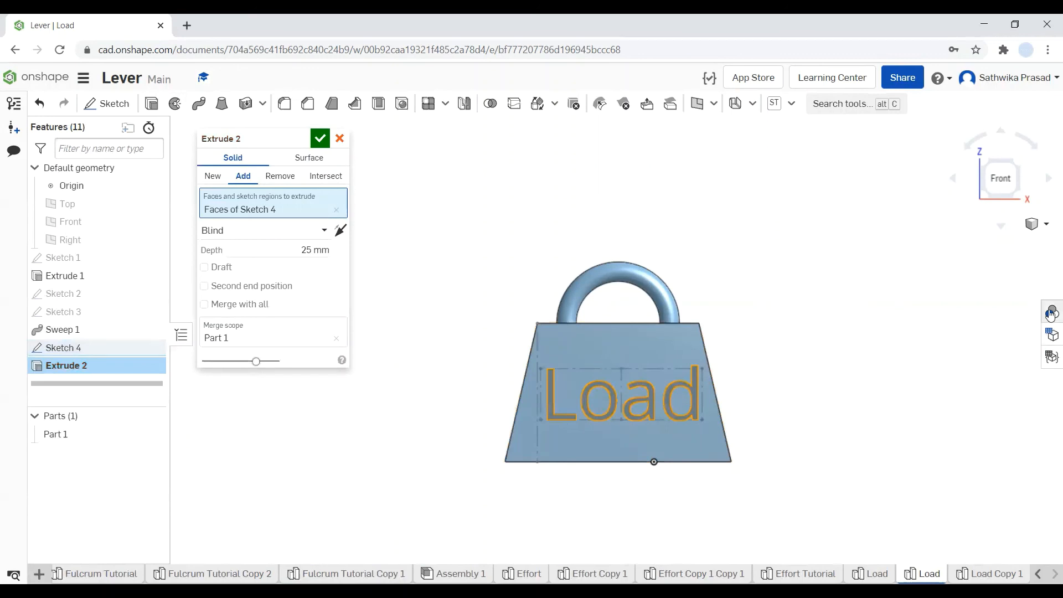
click(1034, 225)
click(1032, 241)
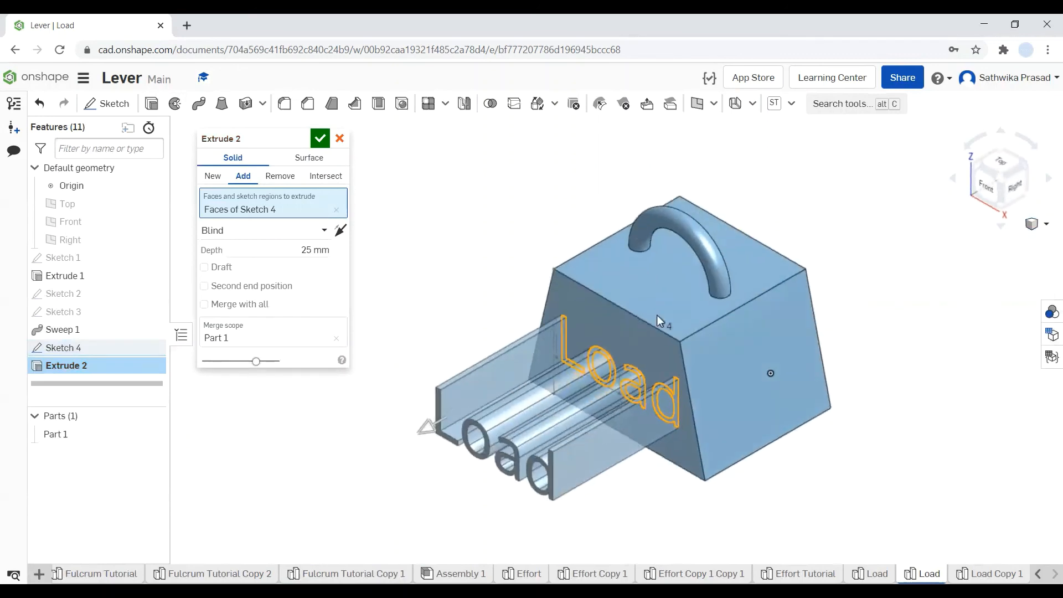
click(314, 252)
text(3)
key(Return)
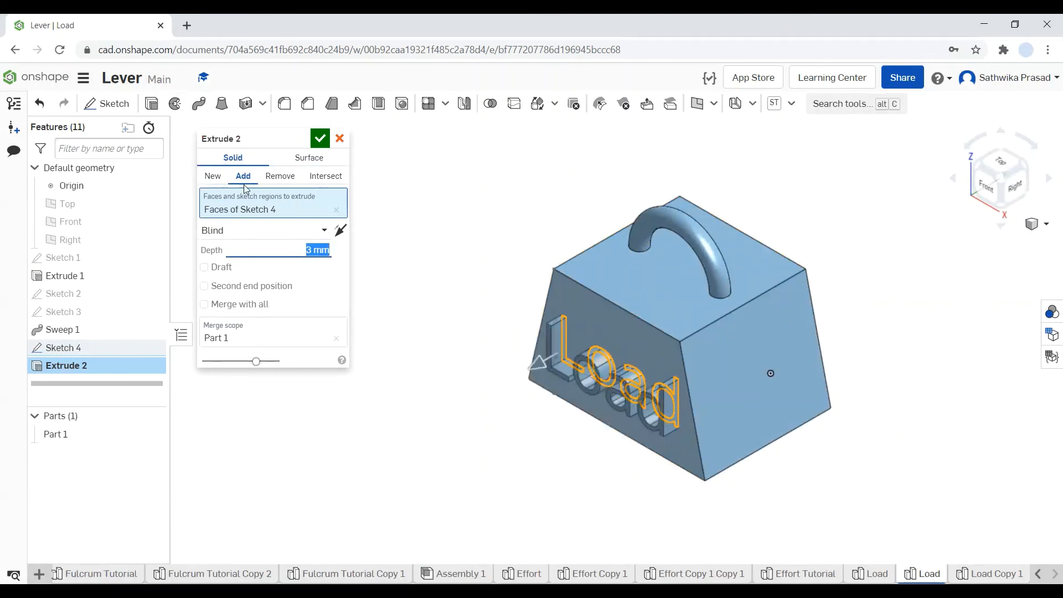
click(320, 139)
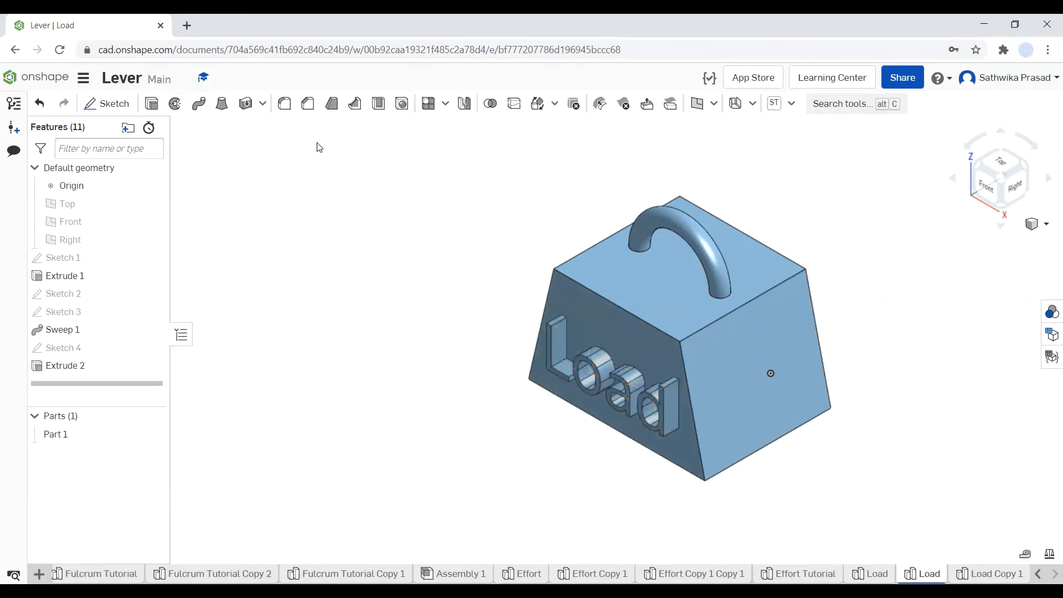
Step: Rename Part 1 as Load
click(1034, 224)
click(1026, 242)
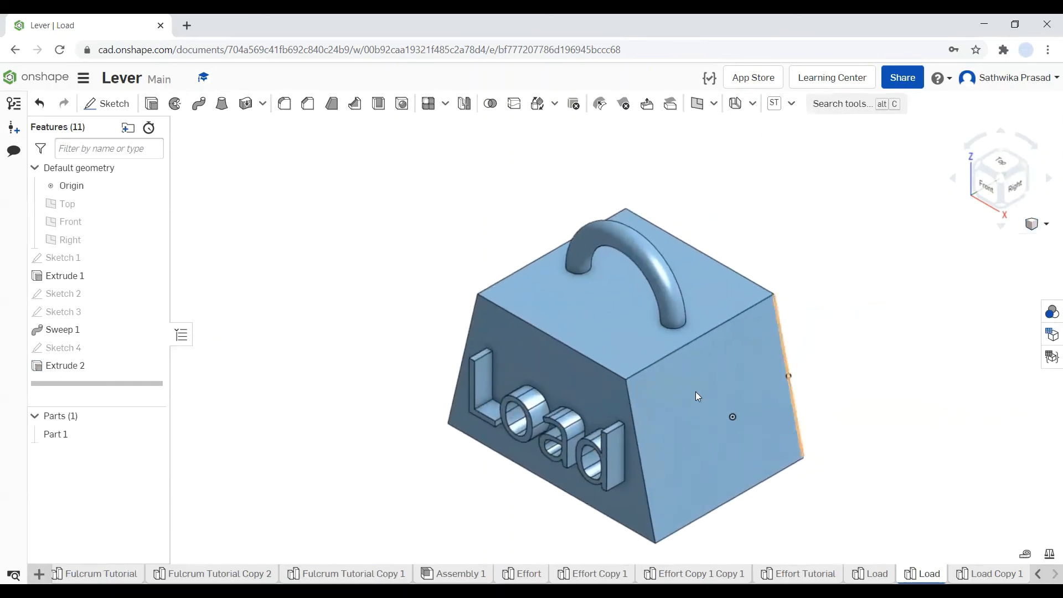
click(982, 183)
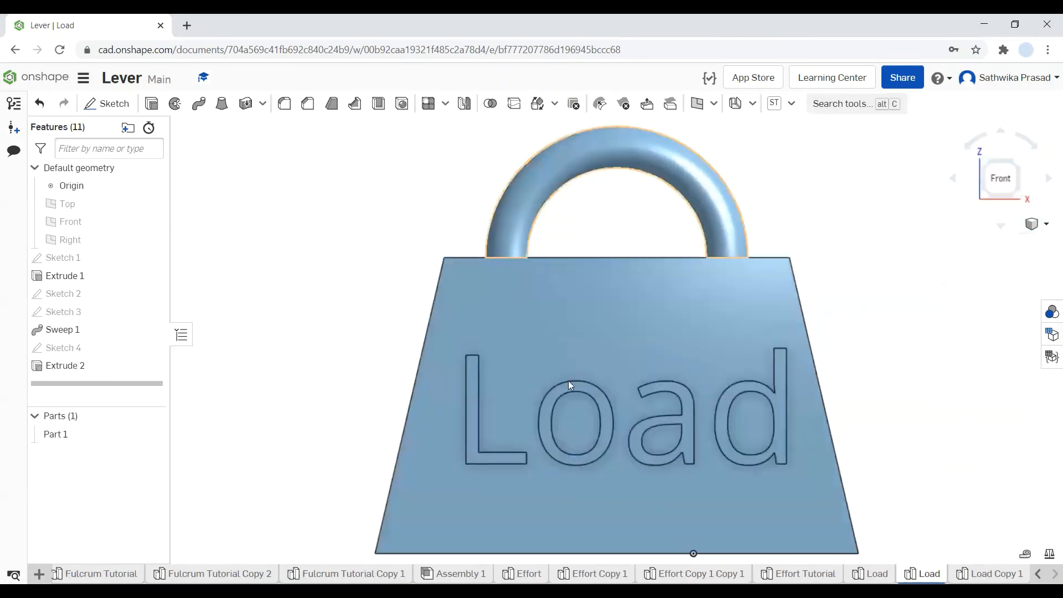
right_click(82, 441)
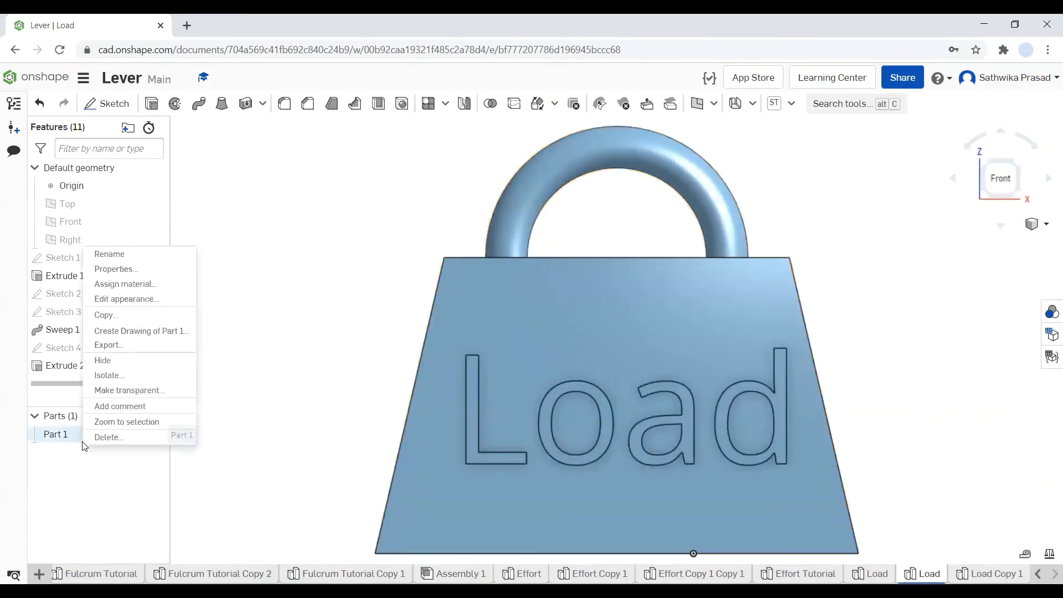
click(124, 250)
text(Load)
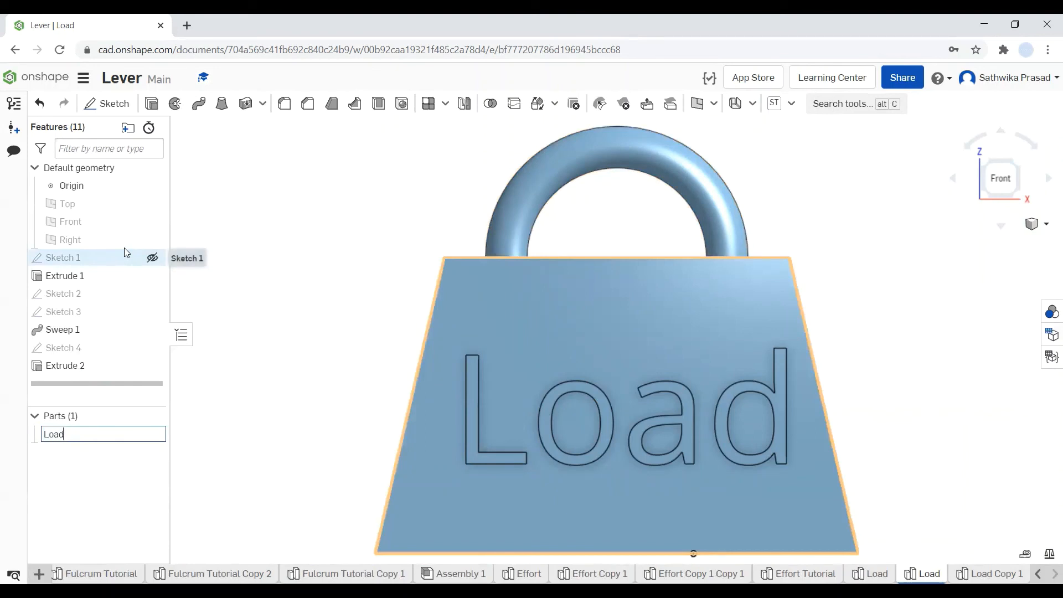
key(Return)
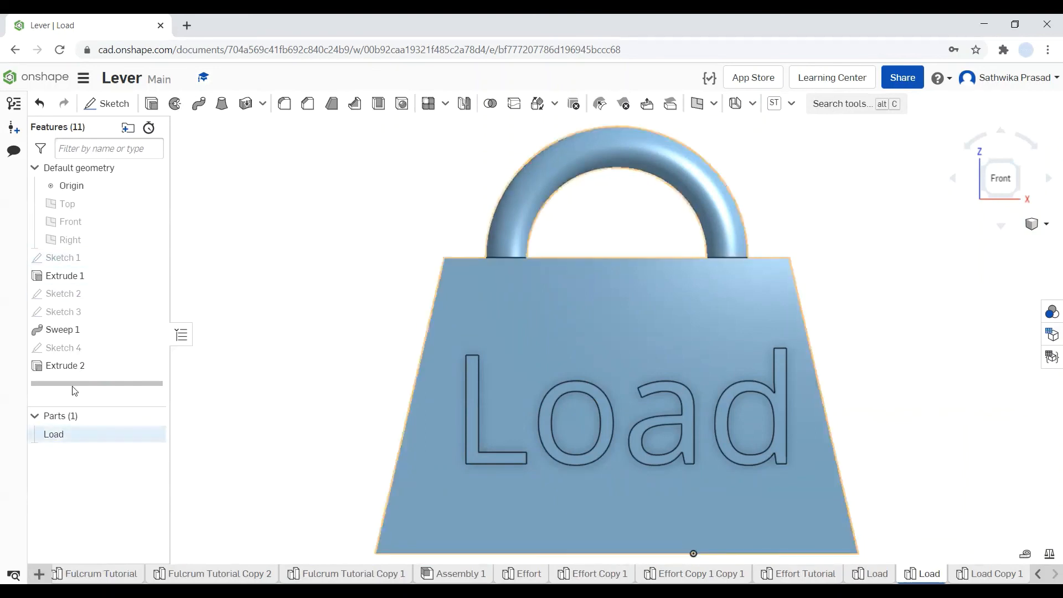
Step: Change the Load part's appearance to the dark blue color #10447D
right_click(113, 433)
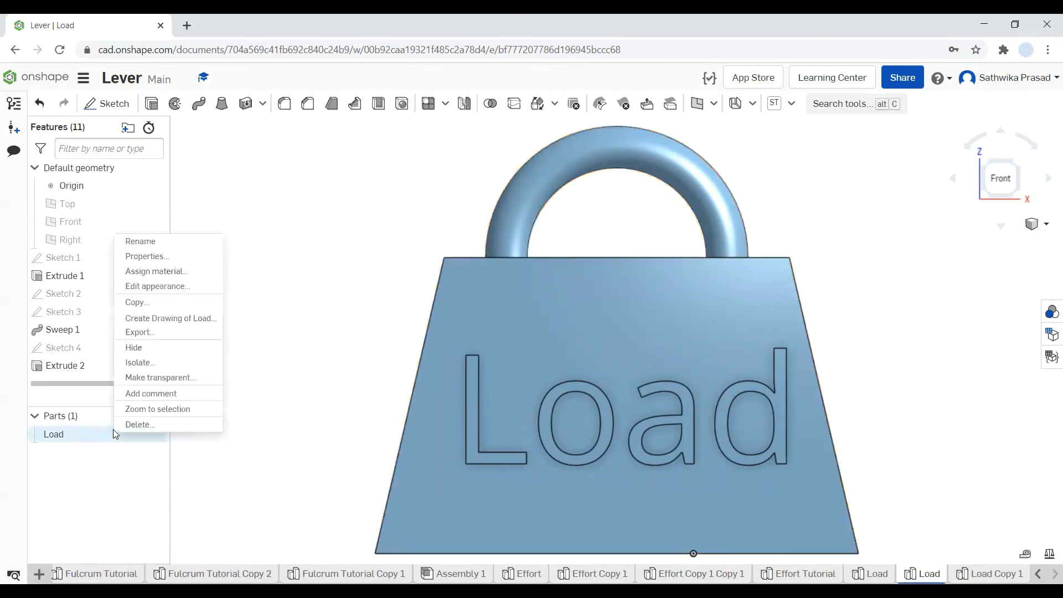
click(156, 288)
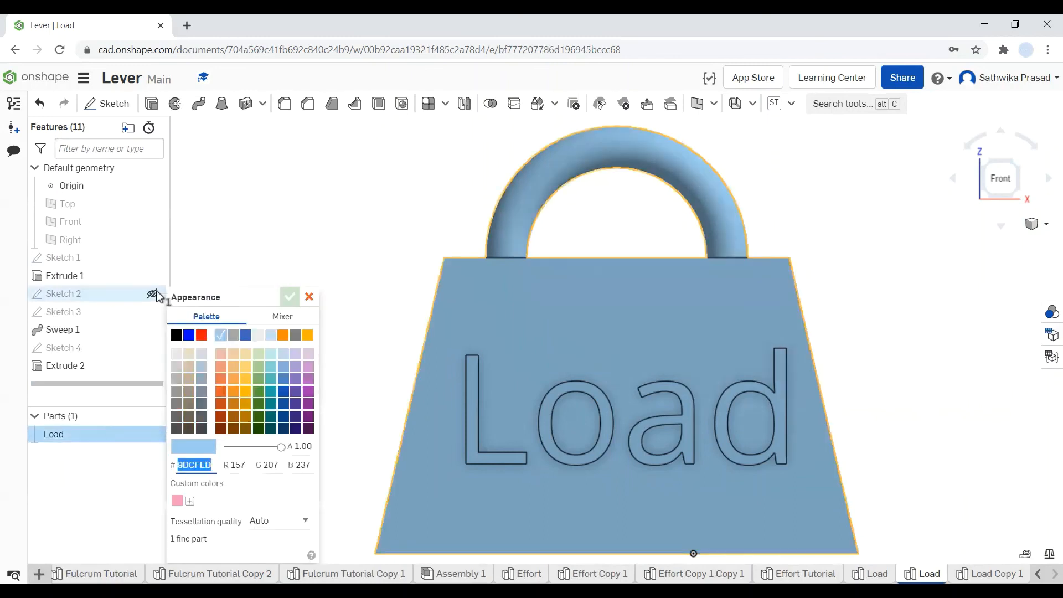
click(283, 417)
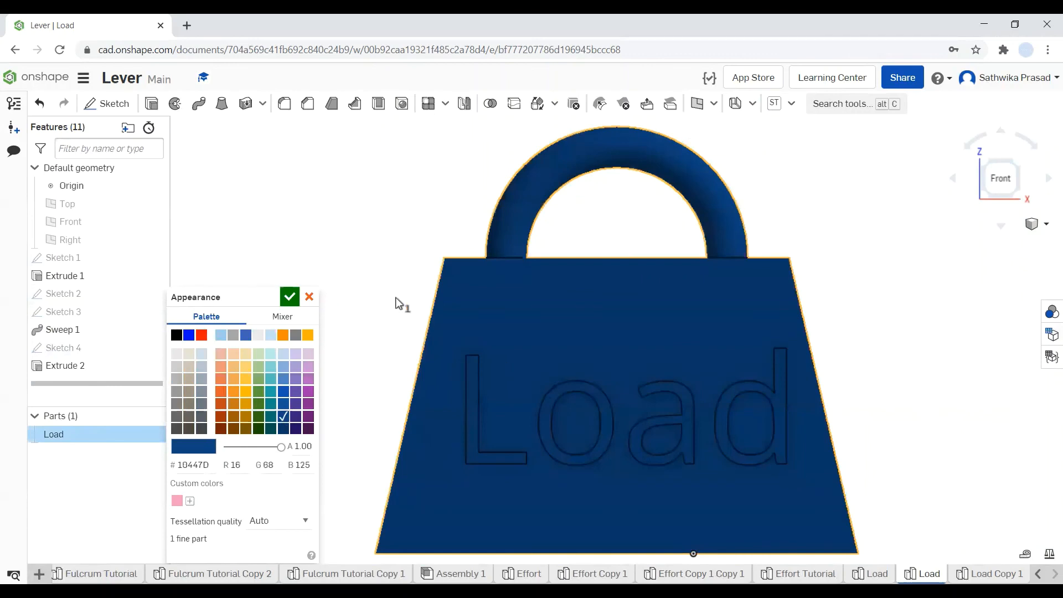
click(289, 297)
scroll(737, 428, down, 3)
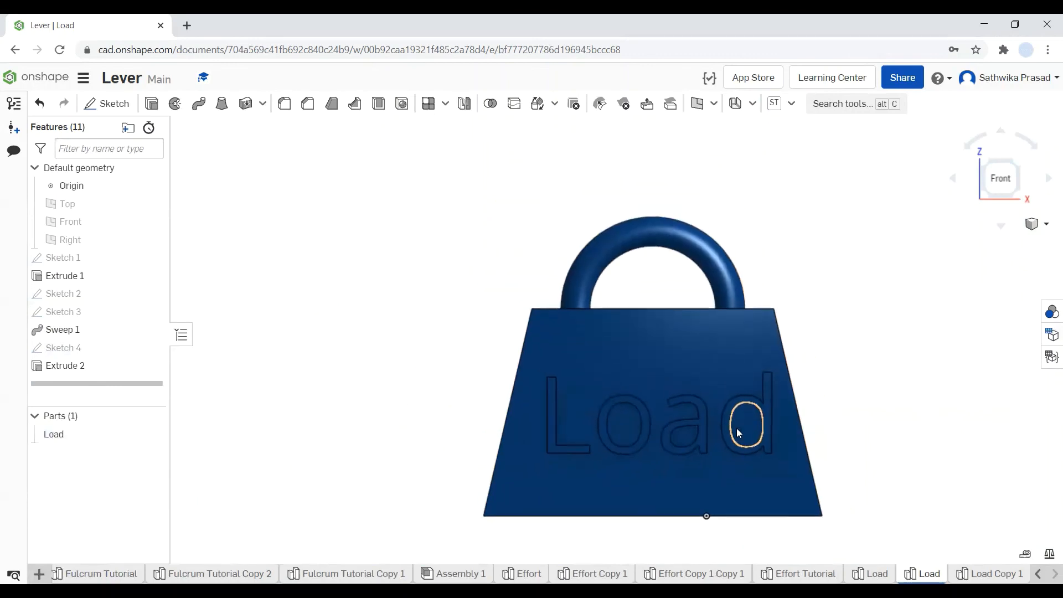